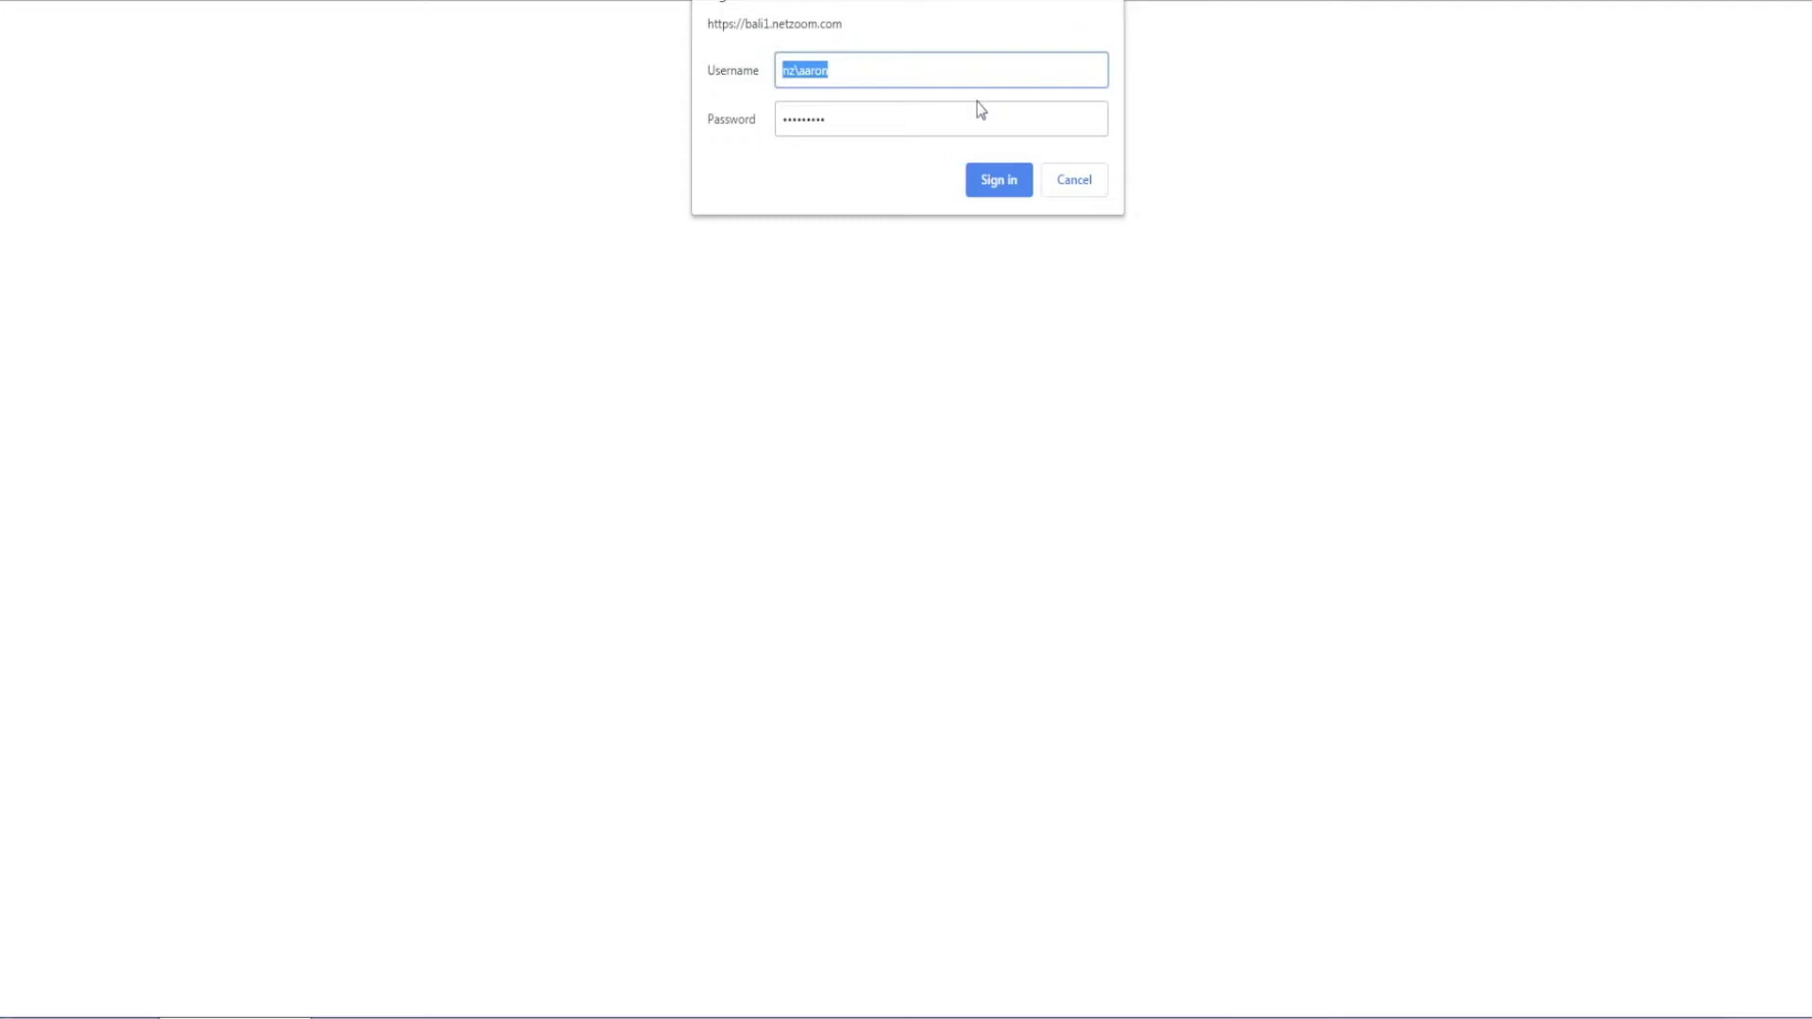
Step: Sign in to NetZoom Enterprise with the user's account name and password
{"action": "left_click", "coordinate": [930, 74]}
{"action": "left_click", "coordinate": [798, 78], "text": "shift"}
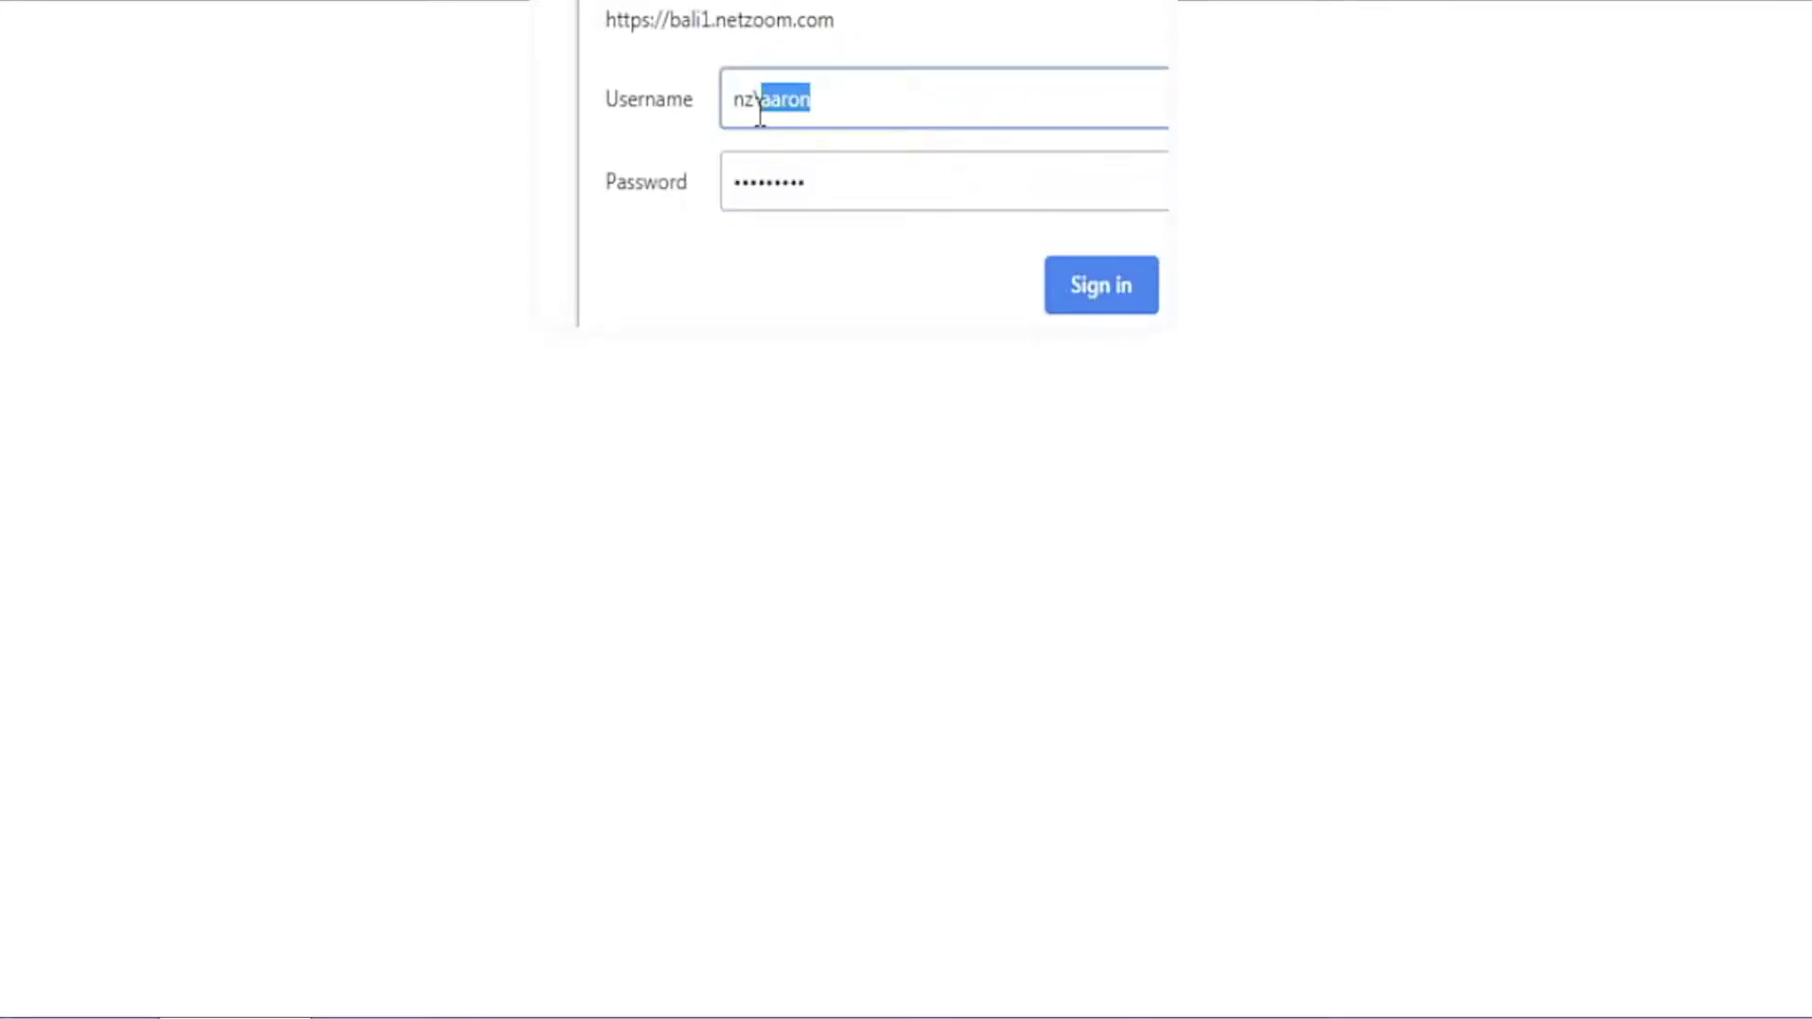
{"action": "type", "text": "emily"}
{"action": "key", "text": "Tab"}
{"action": "type", "text": "****"}
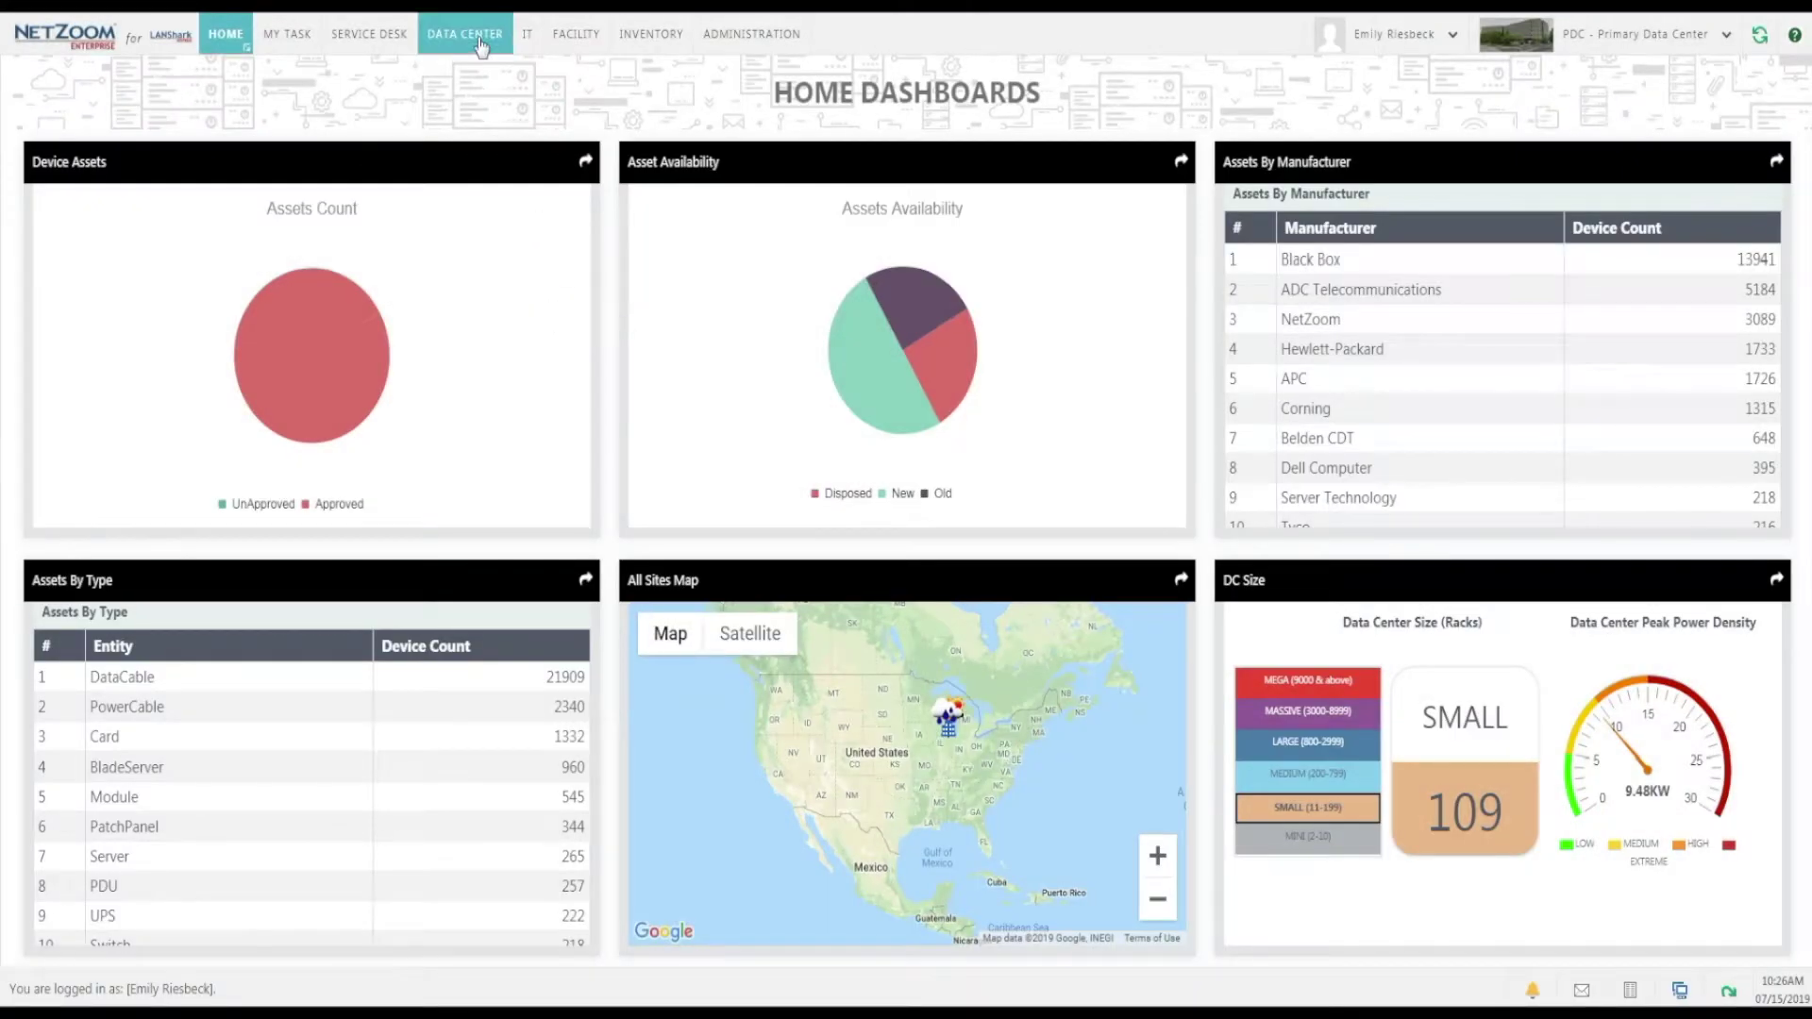
Step: Open Edit Data Center under the DATA CENTER tab and switch to the data connectivity view
{"action": "left_click", "coordinate": [466, 36]}
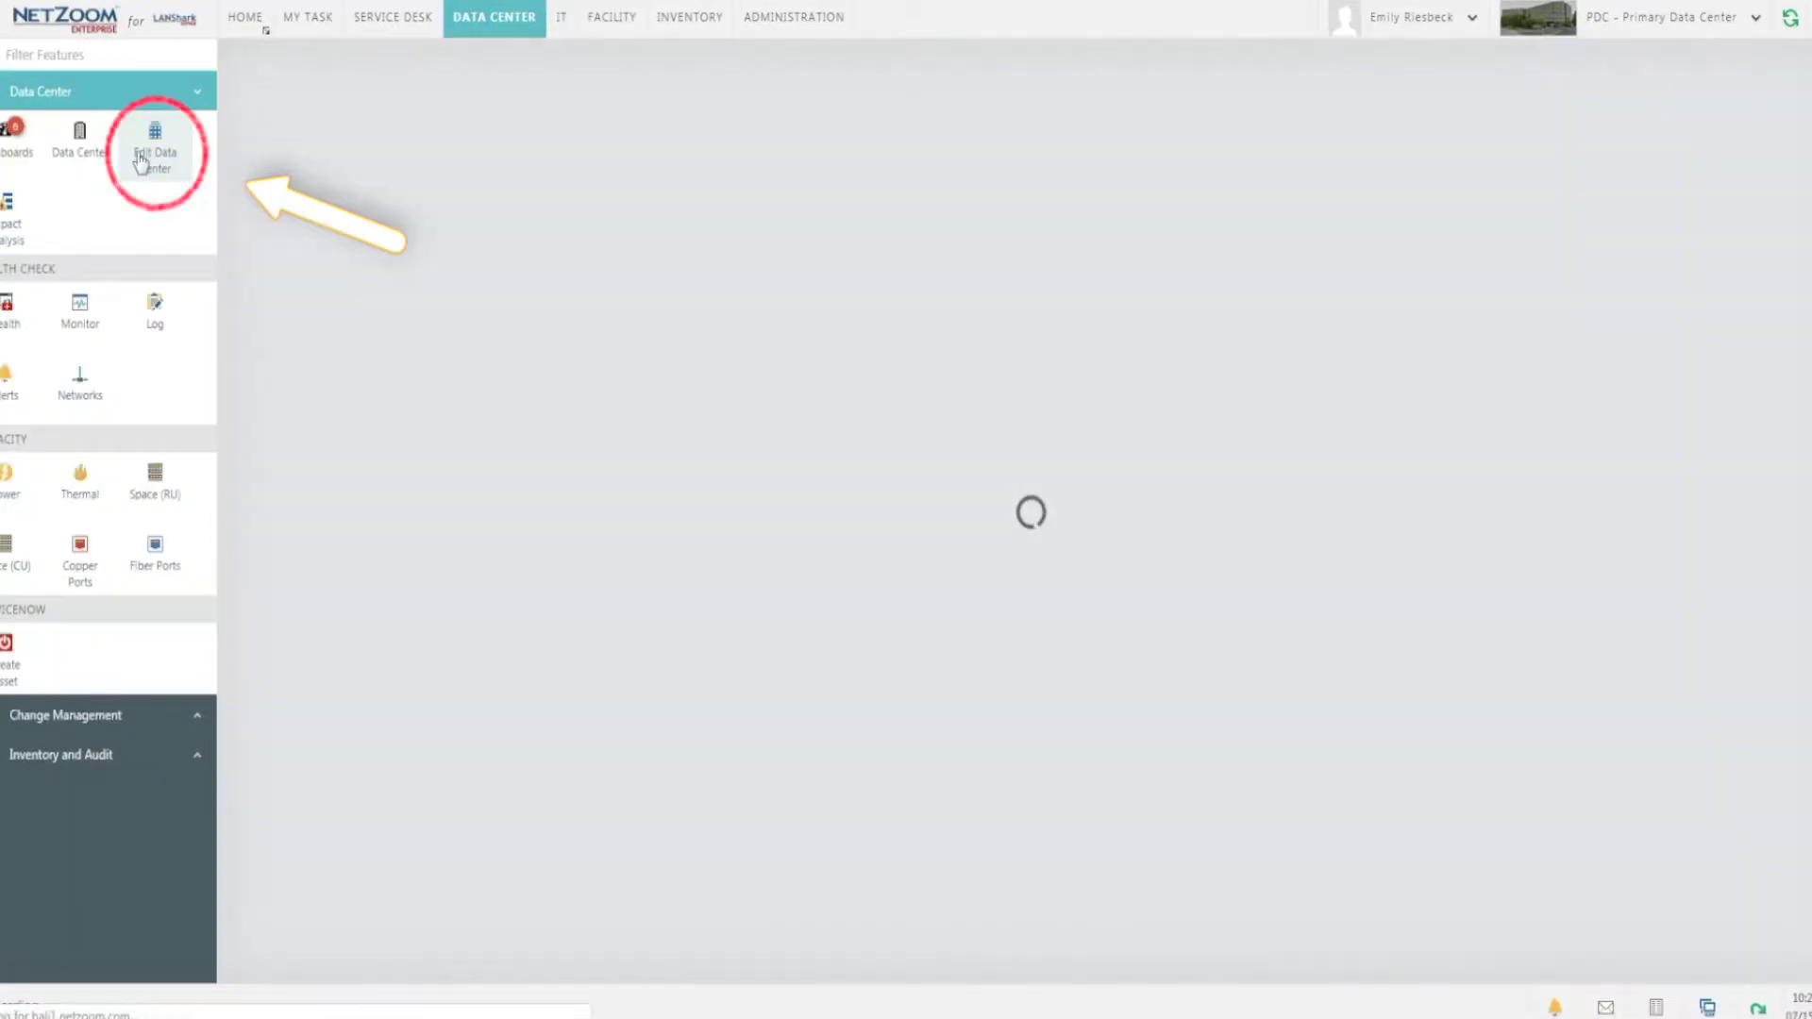
{"action": "left_click", "coordinate": [155, 155]}
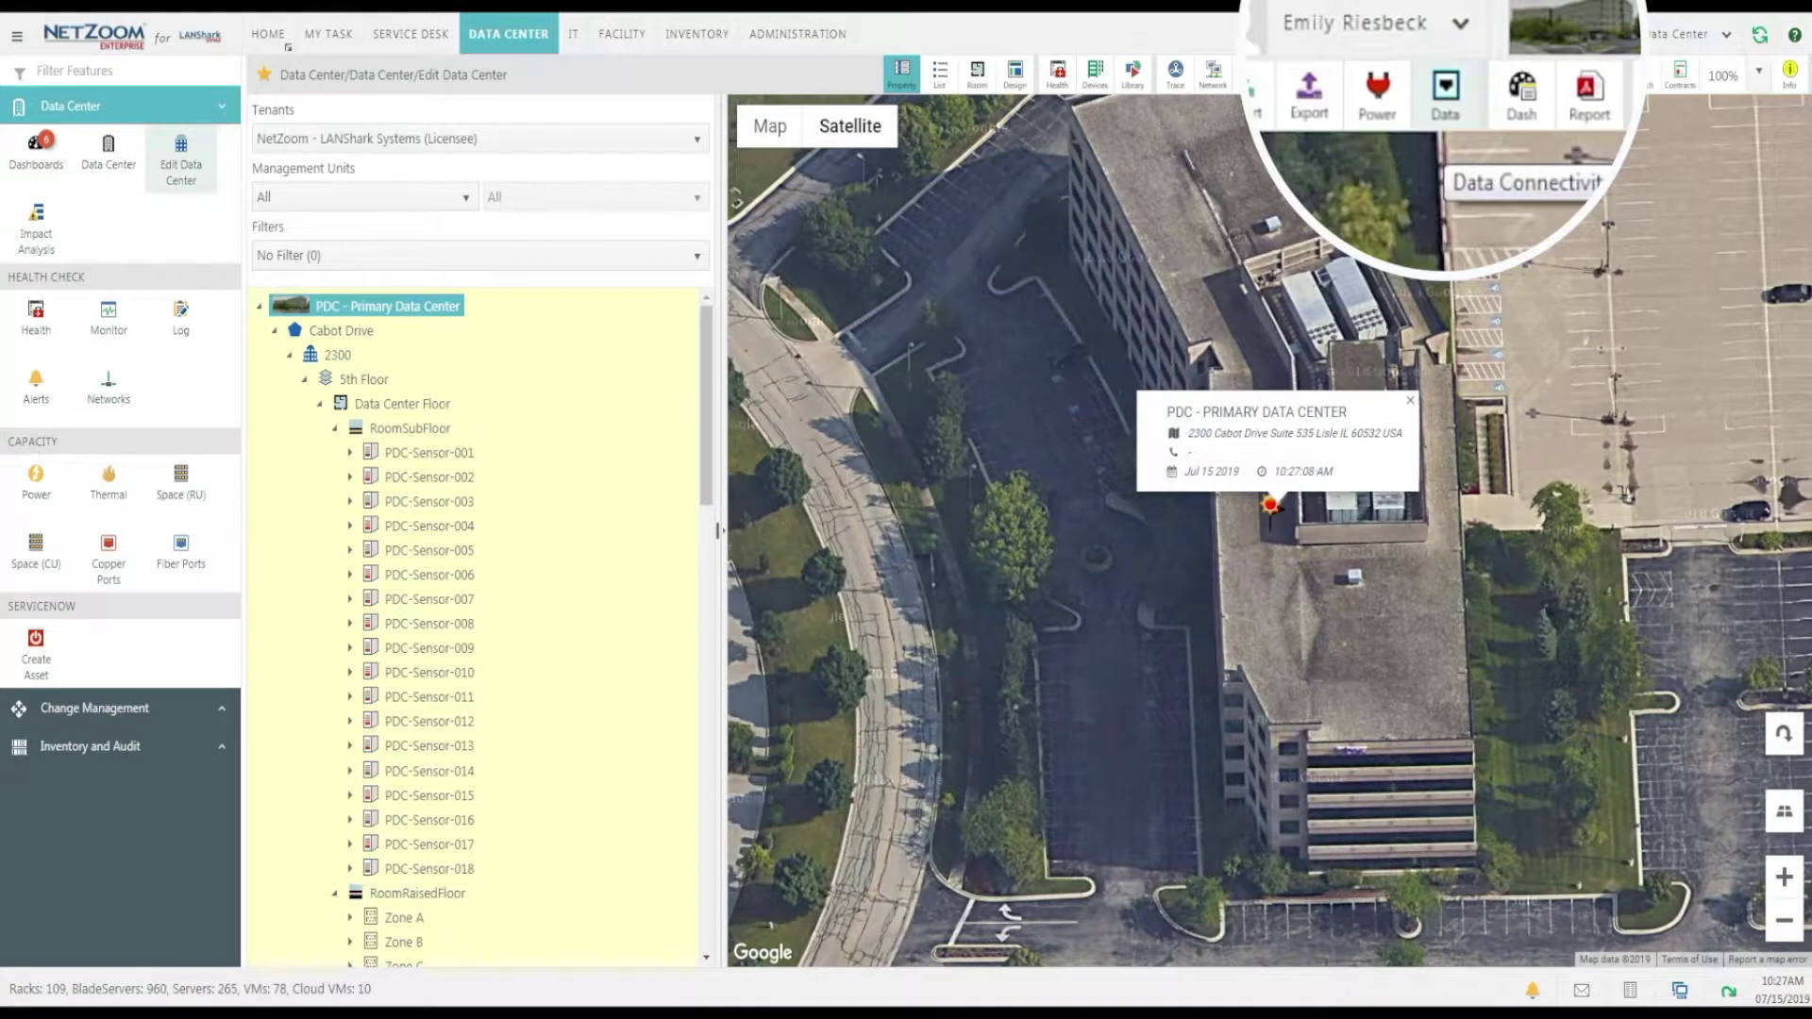
{"action": "left_click", "coordinate": [1445, 94]}
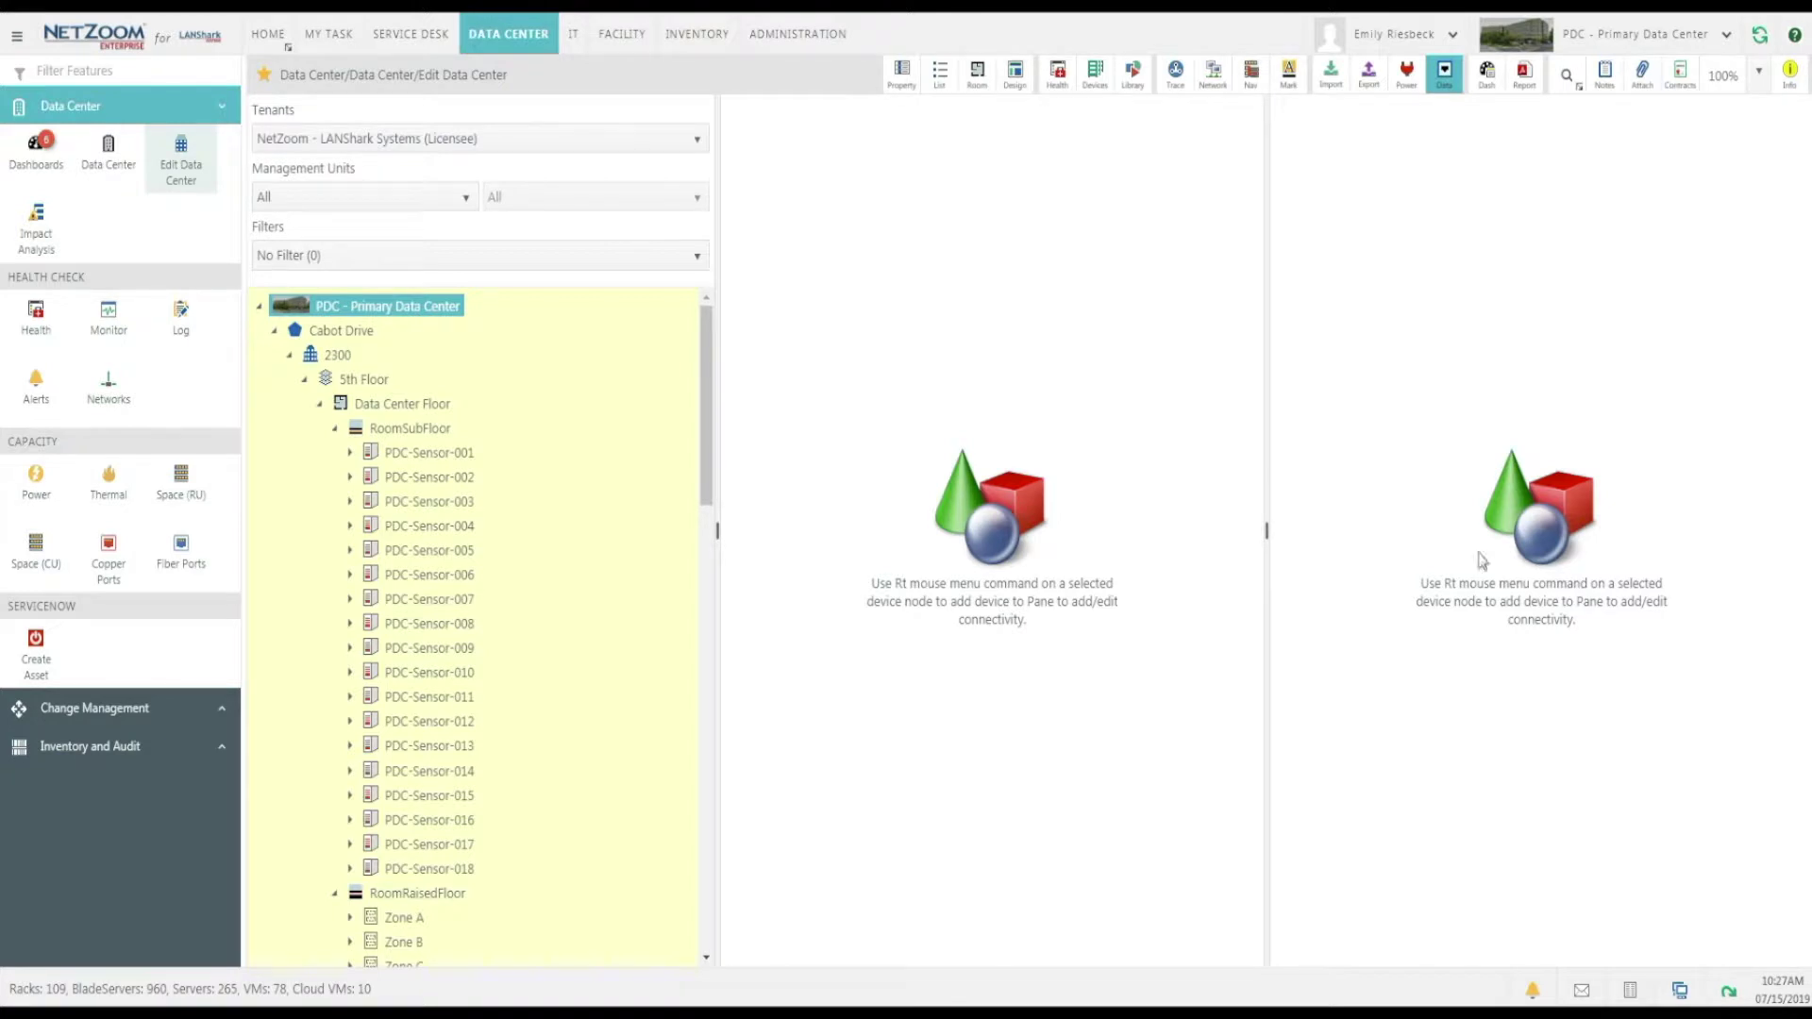
Step: Expand the tree through Network Zone > PDC-BB > Front > RU#14
{"action": "scroll", "coordinate": [485, 660], "scroll_direction": "down", "scroll_amount": 10}
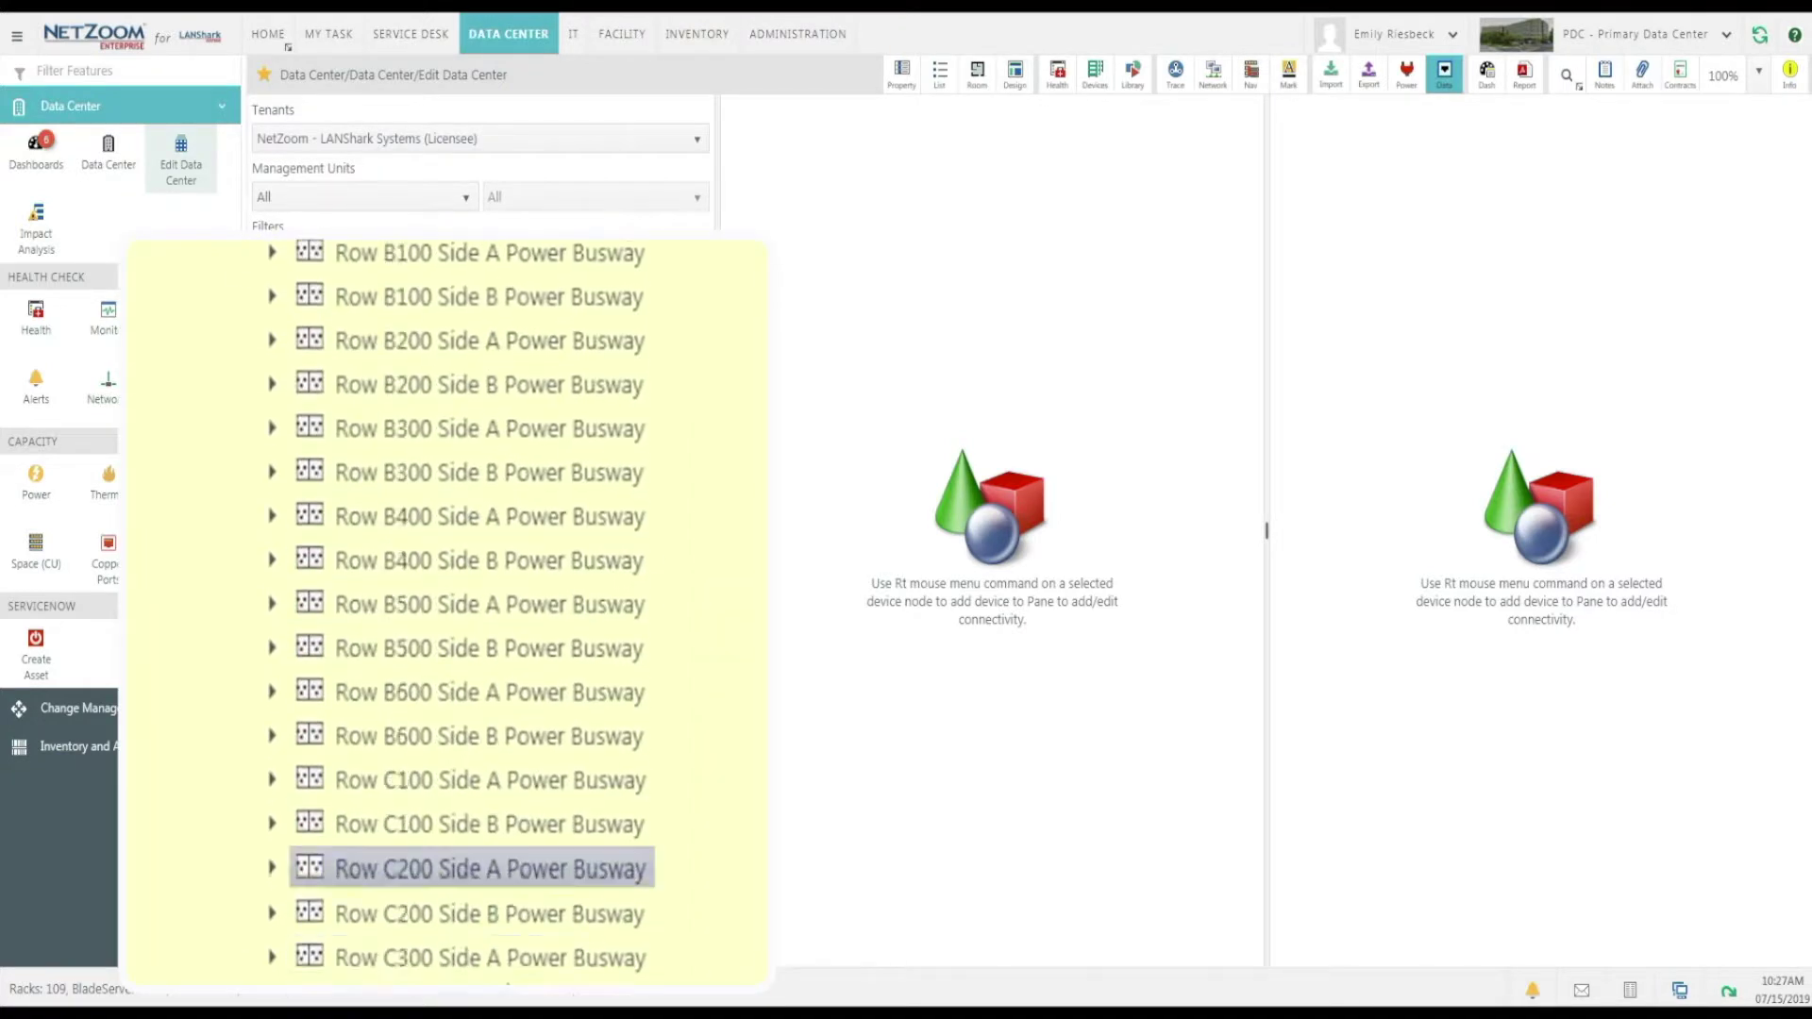
{"action": "scroll", "coordinate": [485, 963], "scroll_direction": "up", "scroll_amount": 15}
{"action": "left_click", "coordinate": [236, 824]}
{"action": "left_click", "coordinate": [404, 384]}
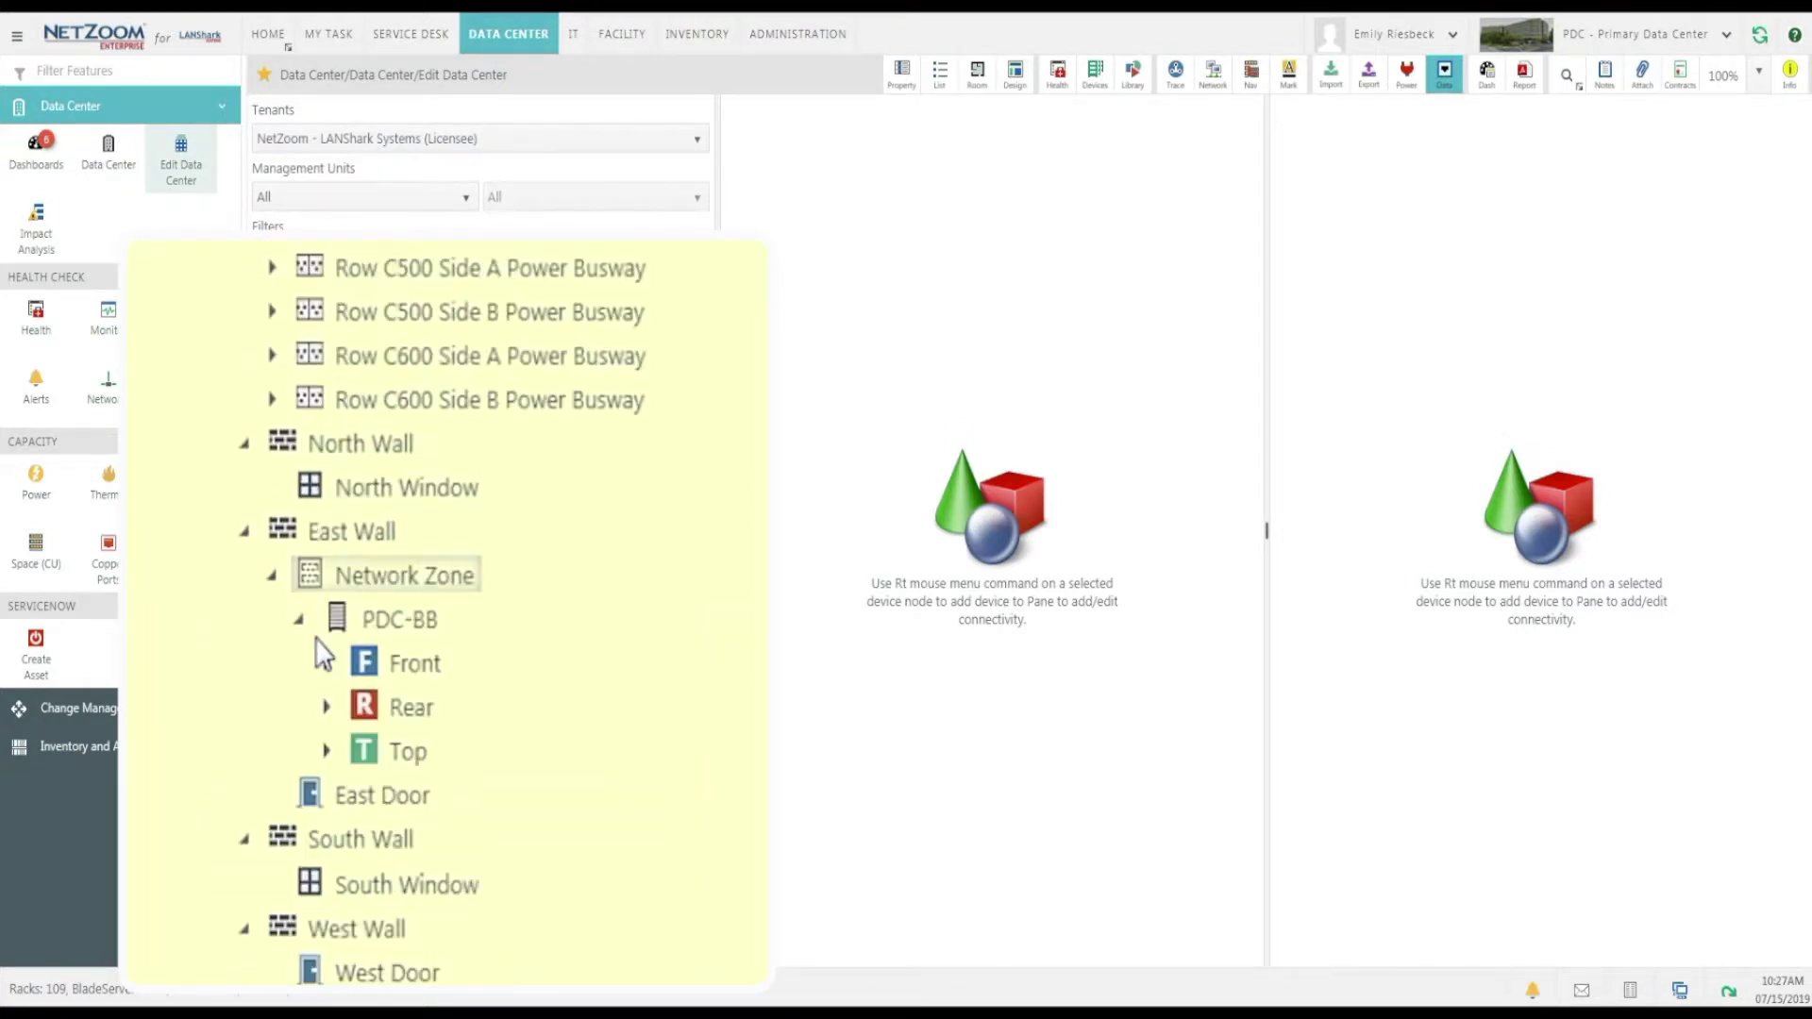
{"action": "left_click", "coordinate": [329, 663]}
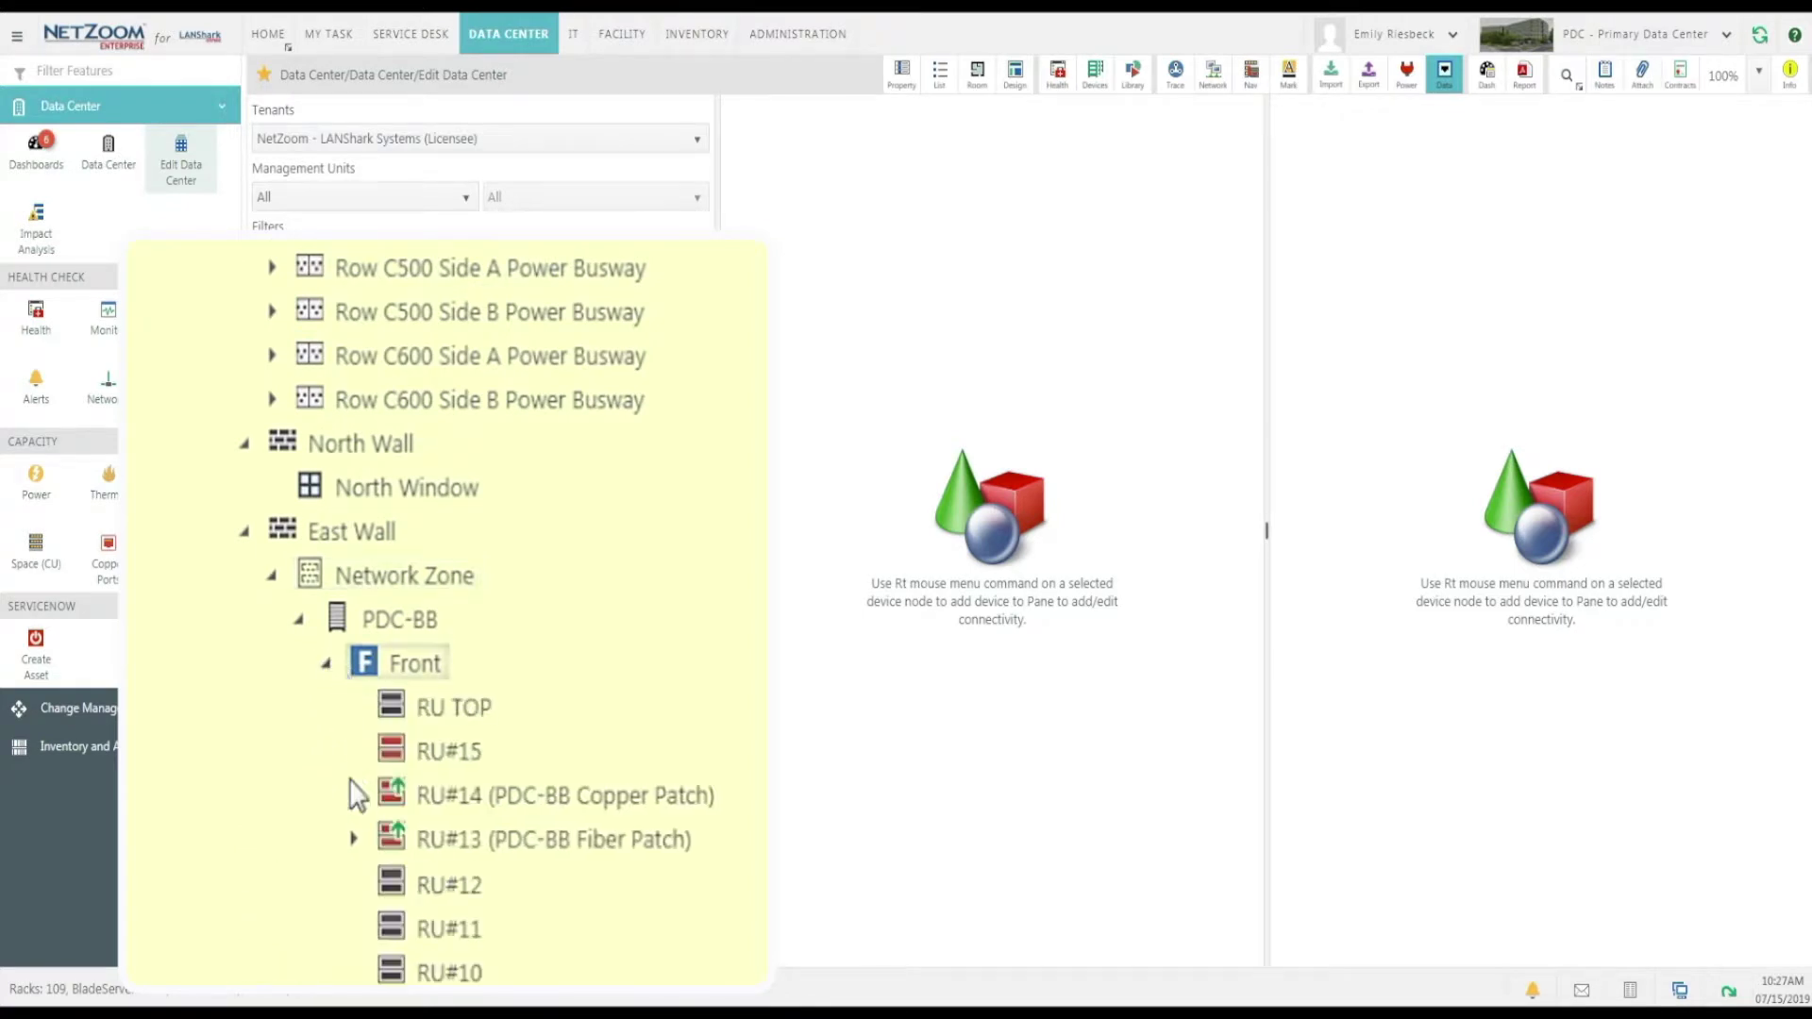
{"action": "left_click", "coordinate": [354, 796]}
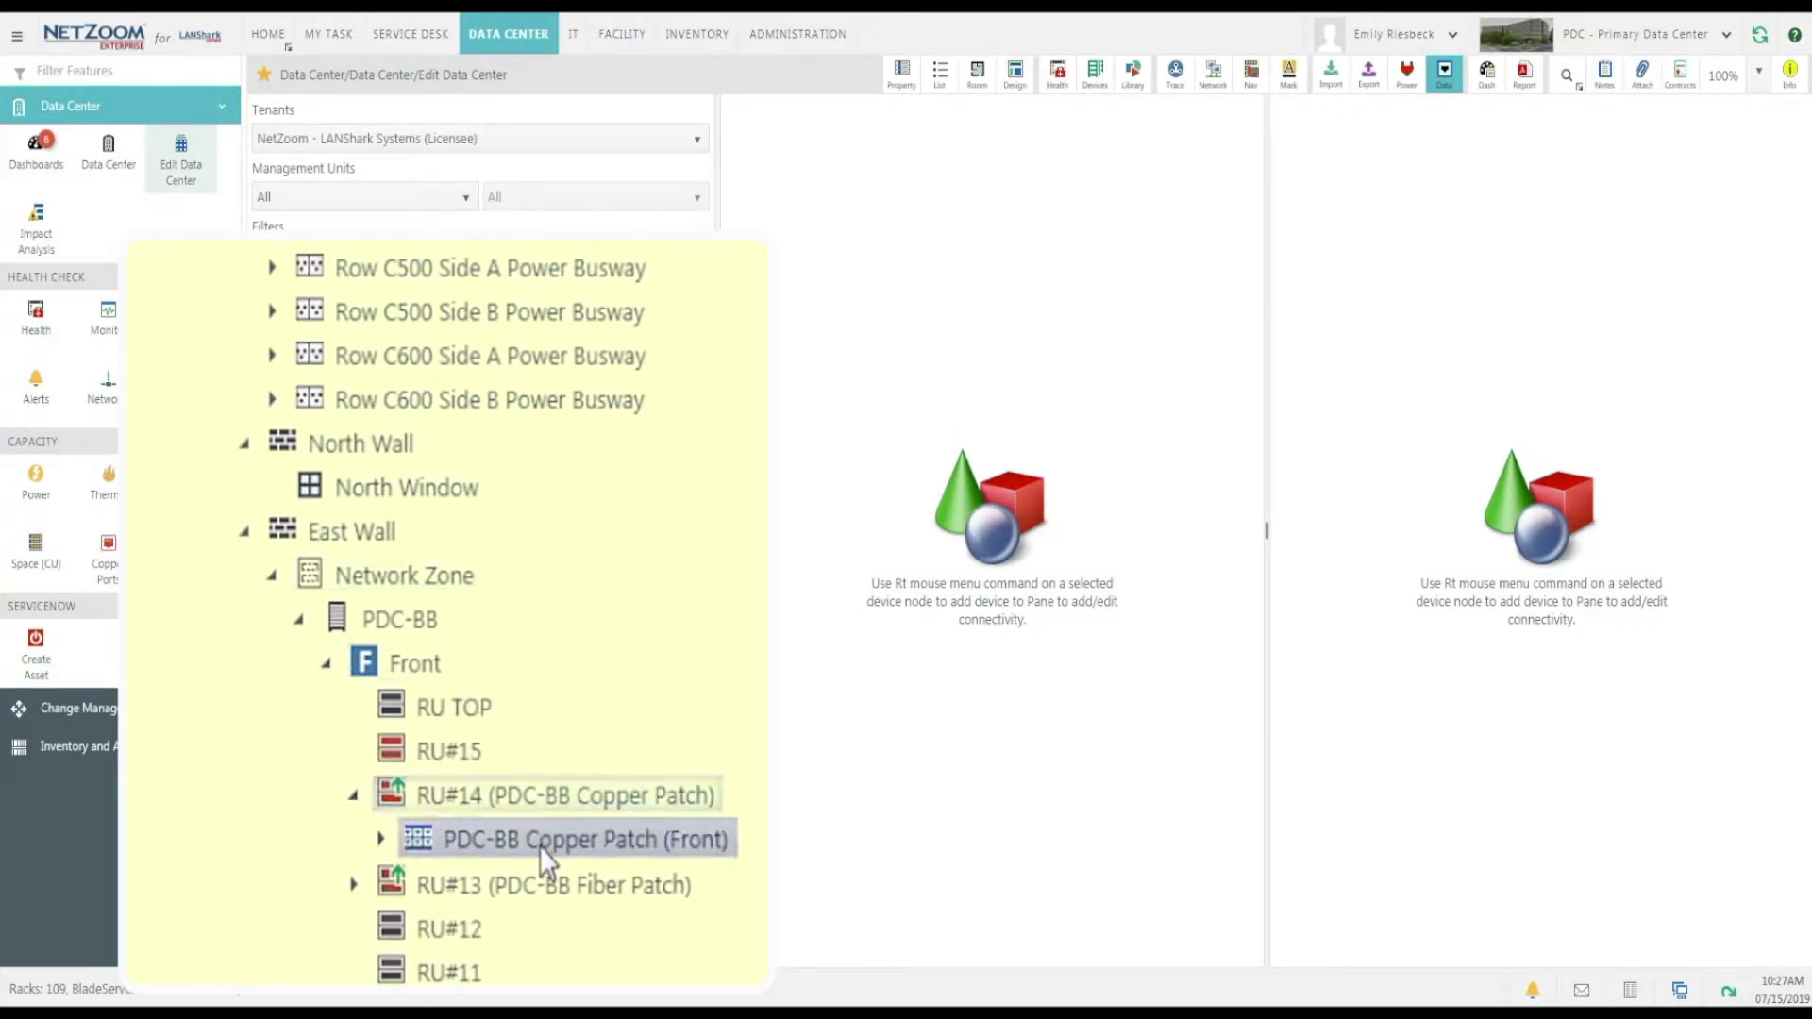
Step: Load PDC-BB Copper Patch (Front) into the left pane and look over its ports
{"action": "right_click", "coordinate": [540, 738]}
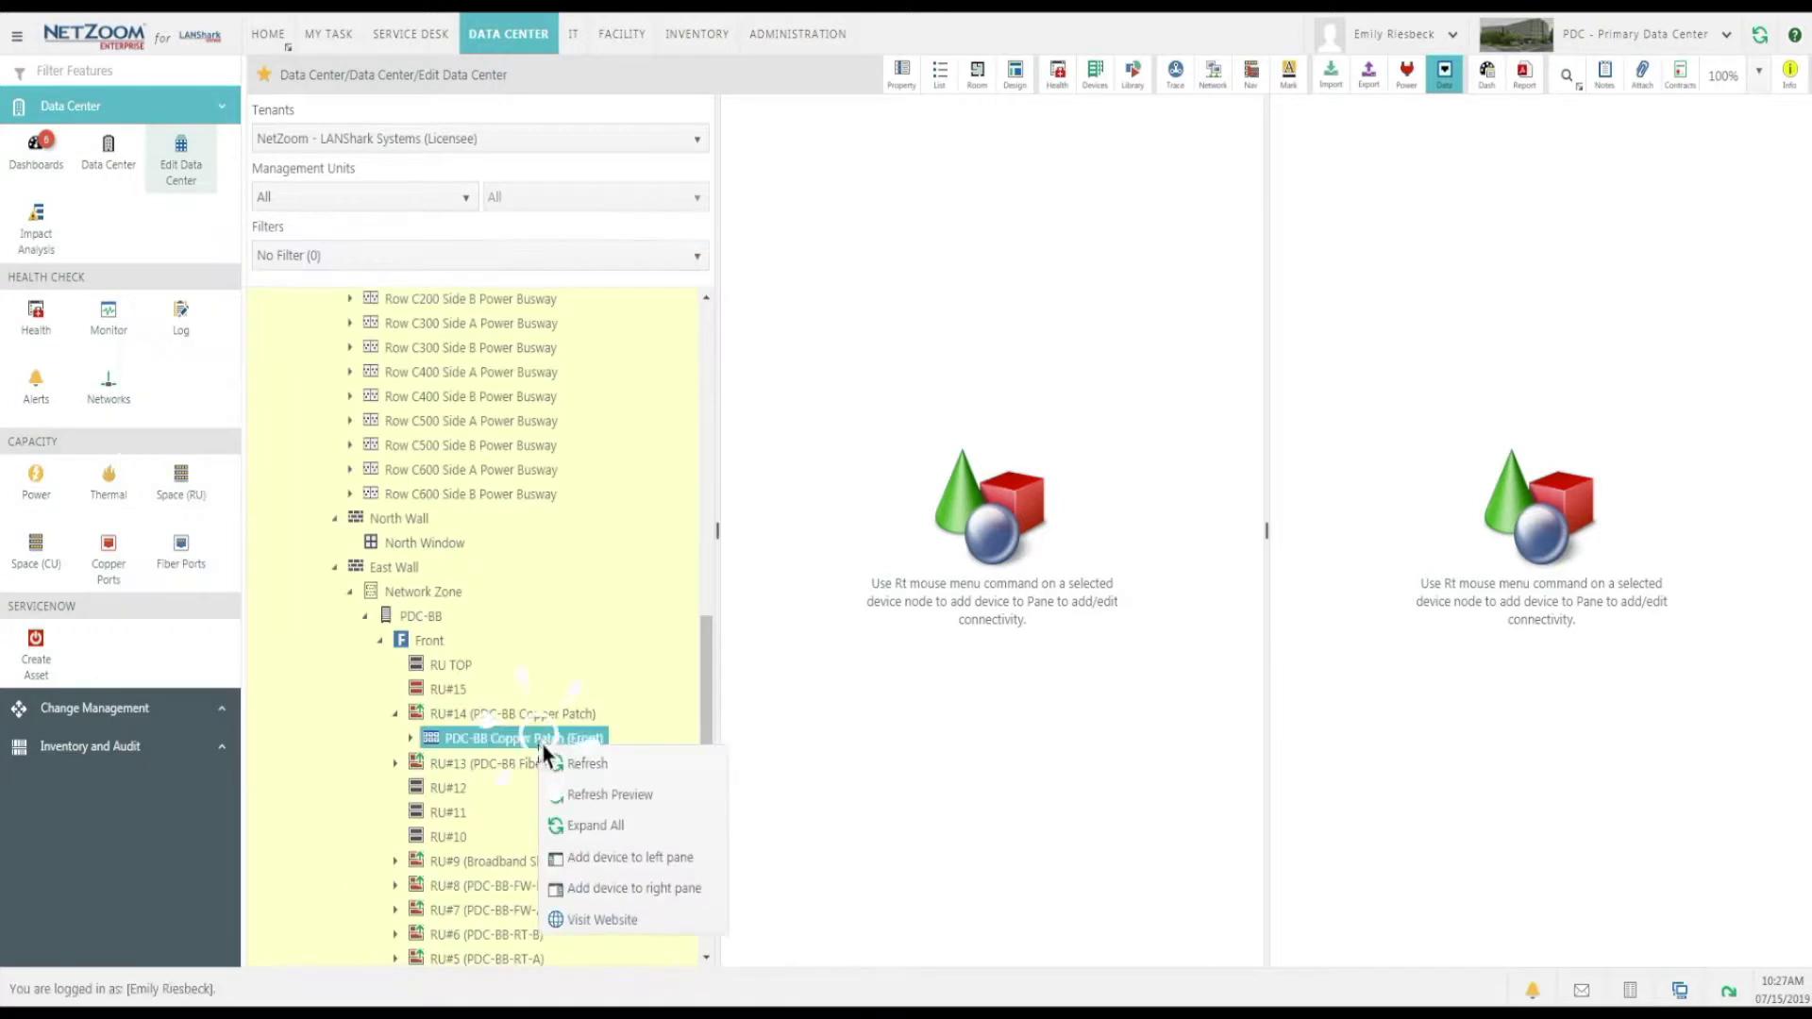
{"action": "left_click", "coordinate": [623, 859]}
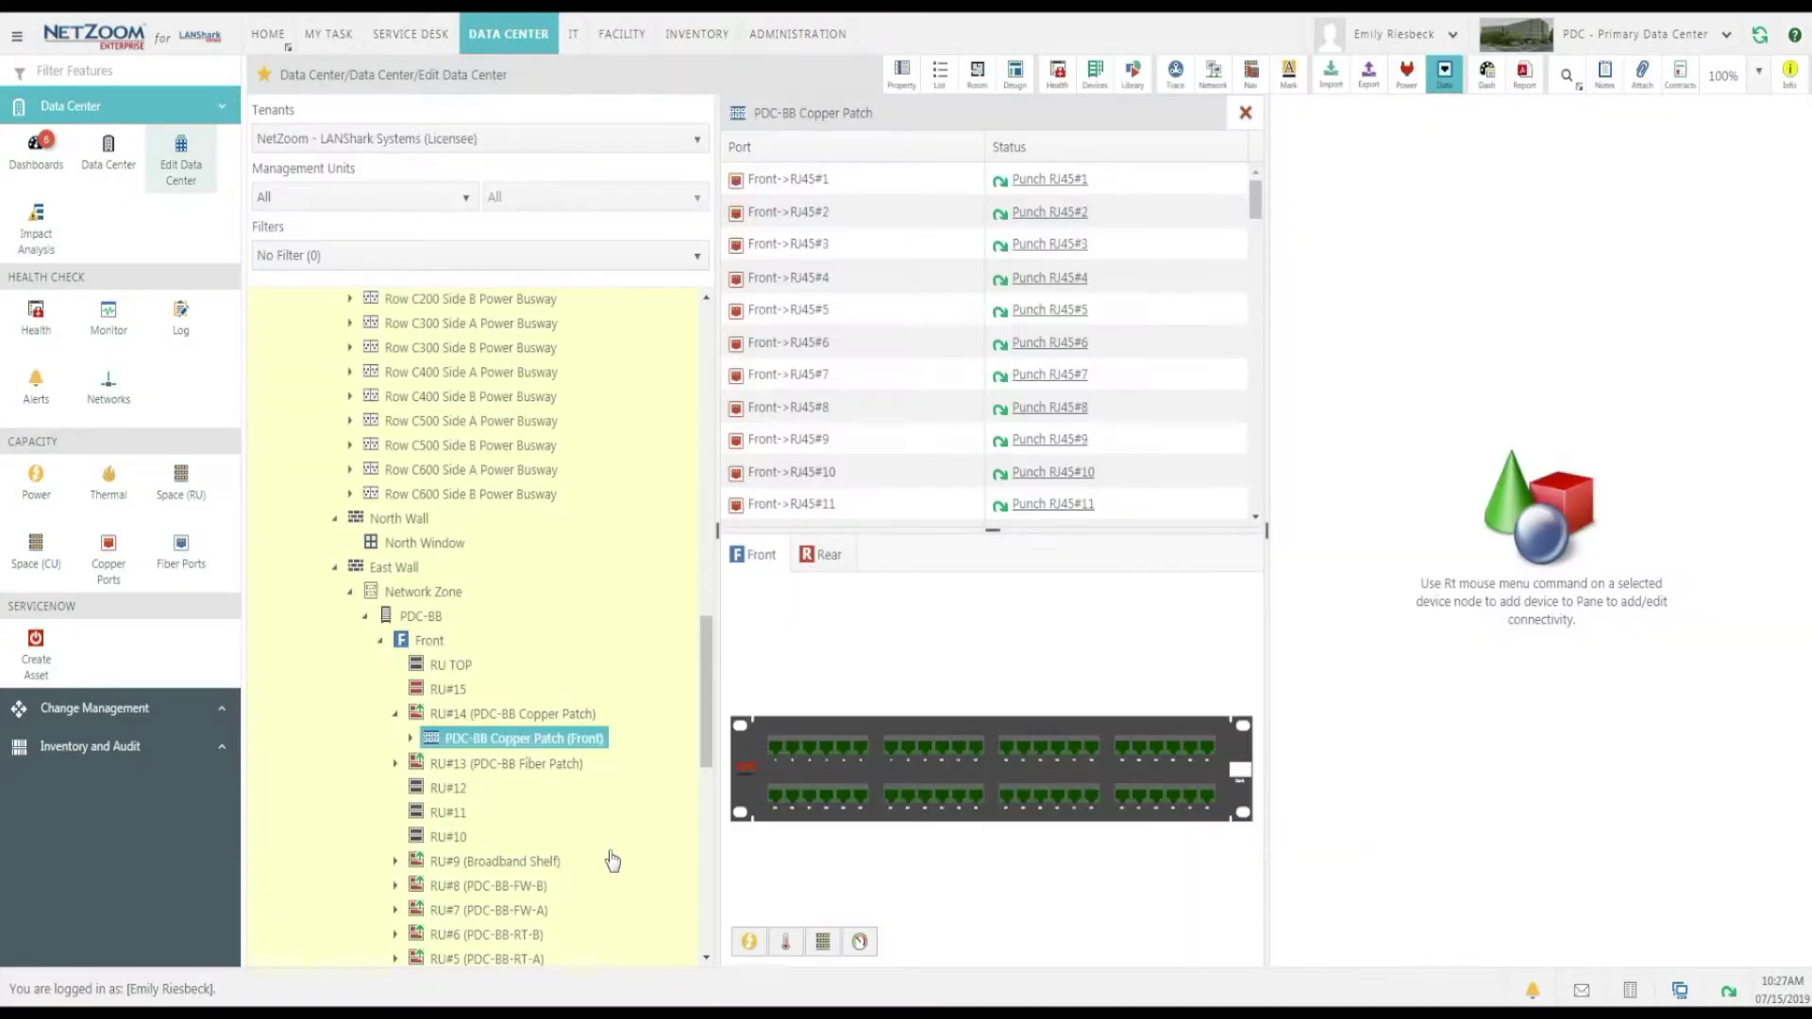
{"action": "key", "text": "super+plus"}
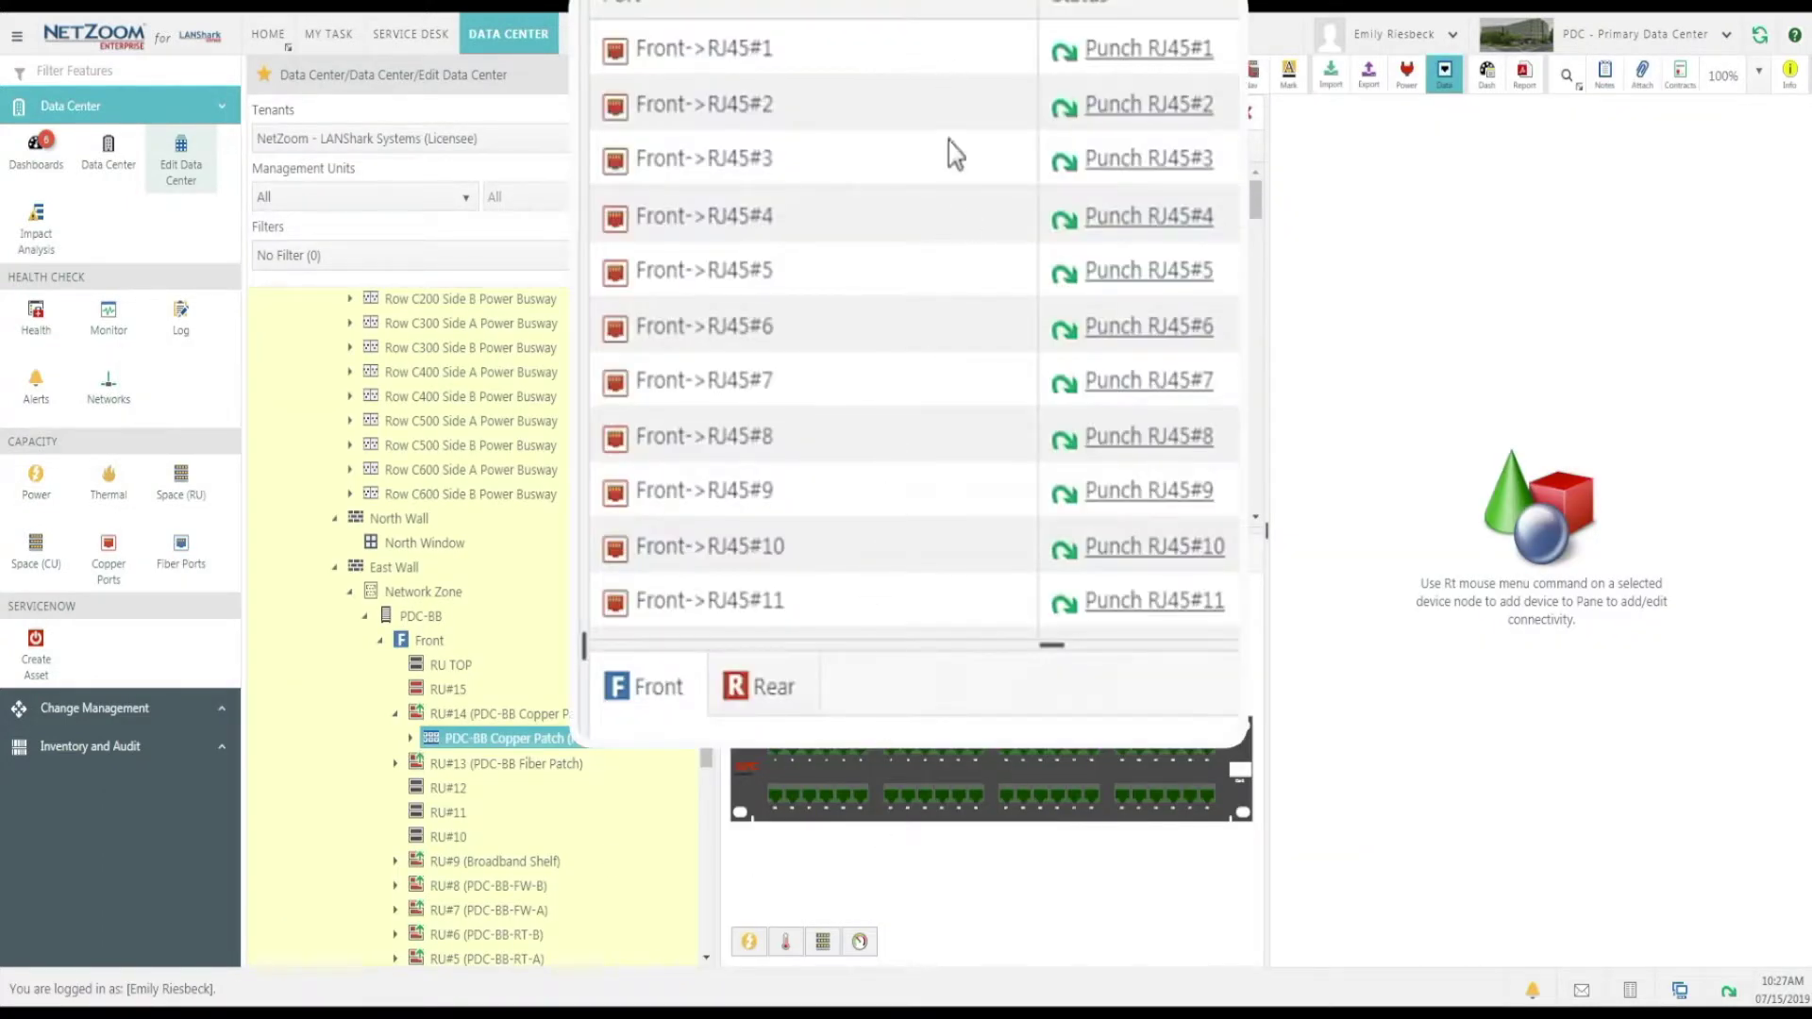
{"action": "scroll", "coordinate": [957, 243], "scroll_direction": "down", "scroll_amount": 10}
{"action": "scroll", "coordinate": [961, 264], "scroll_direction": "down", "scroll_amount": 7}
{"action": "scroll", "coordinate": [963, 283], "scroll_direction": "up", "scroll_amount": 18}
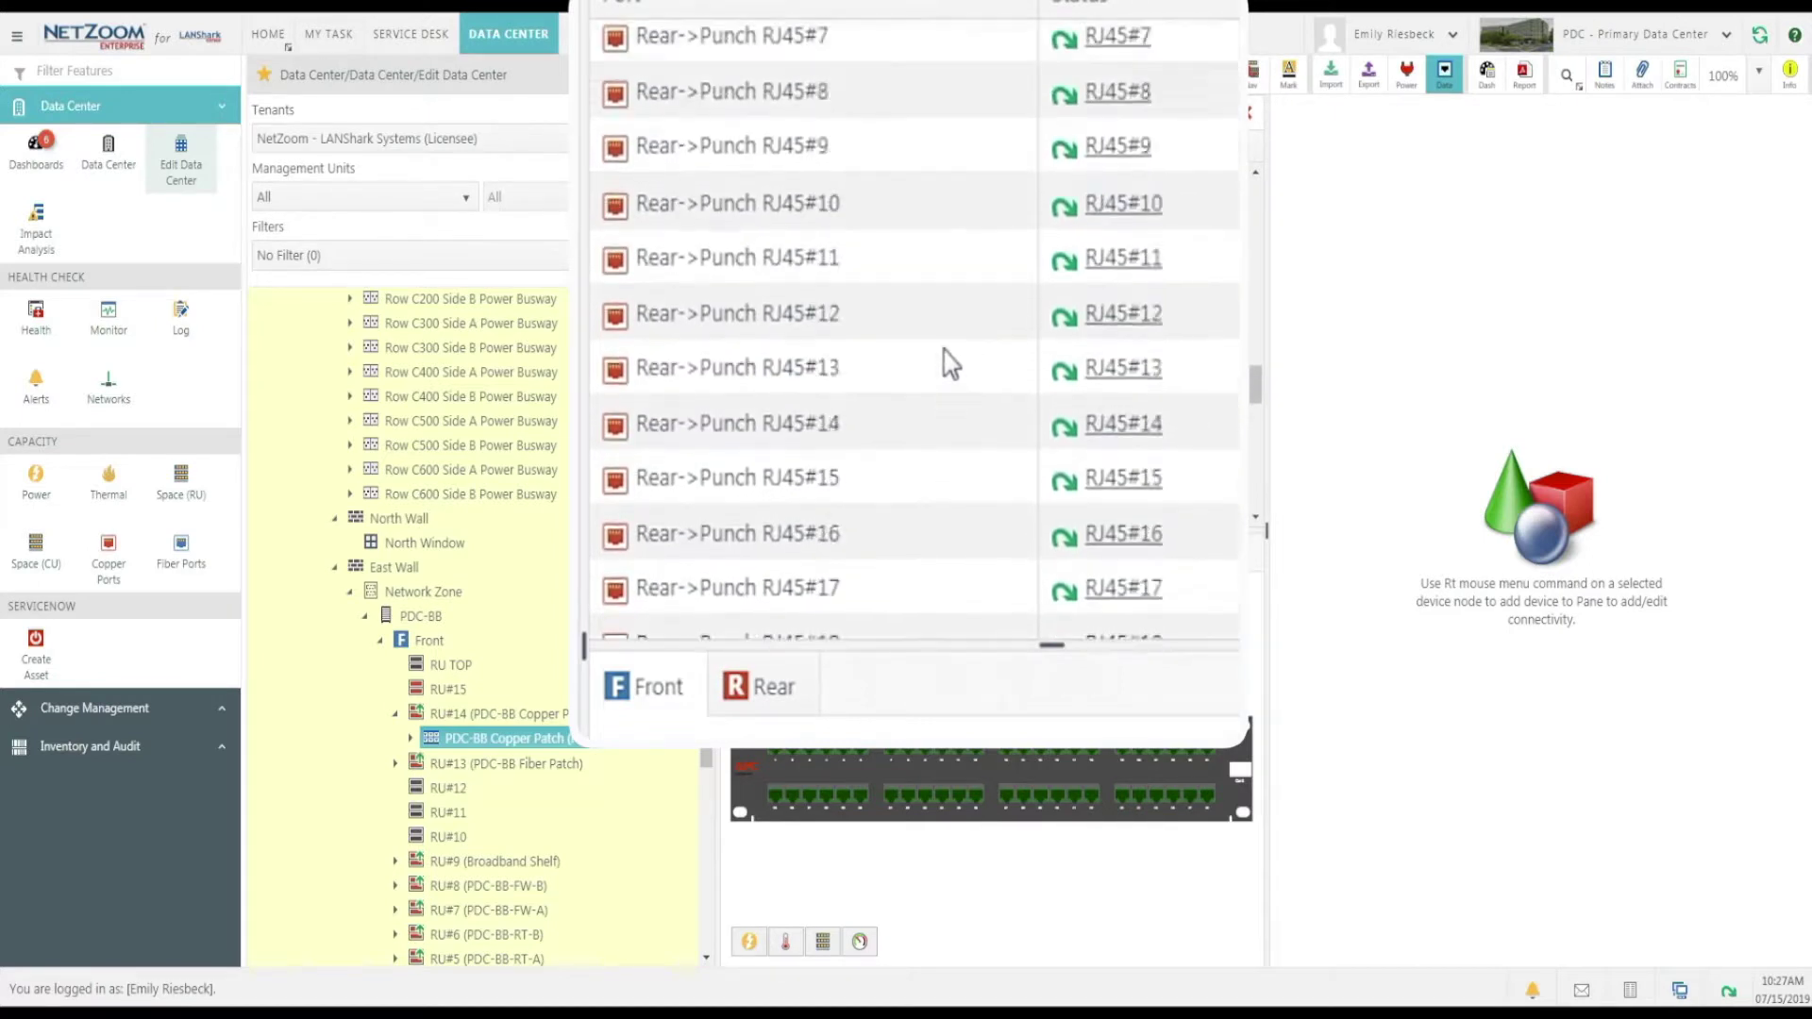
{"action": "key", "text": "super+Escape"}
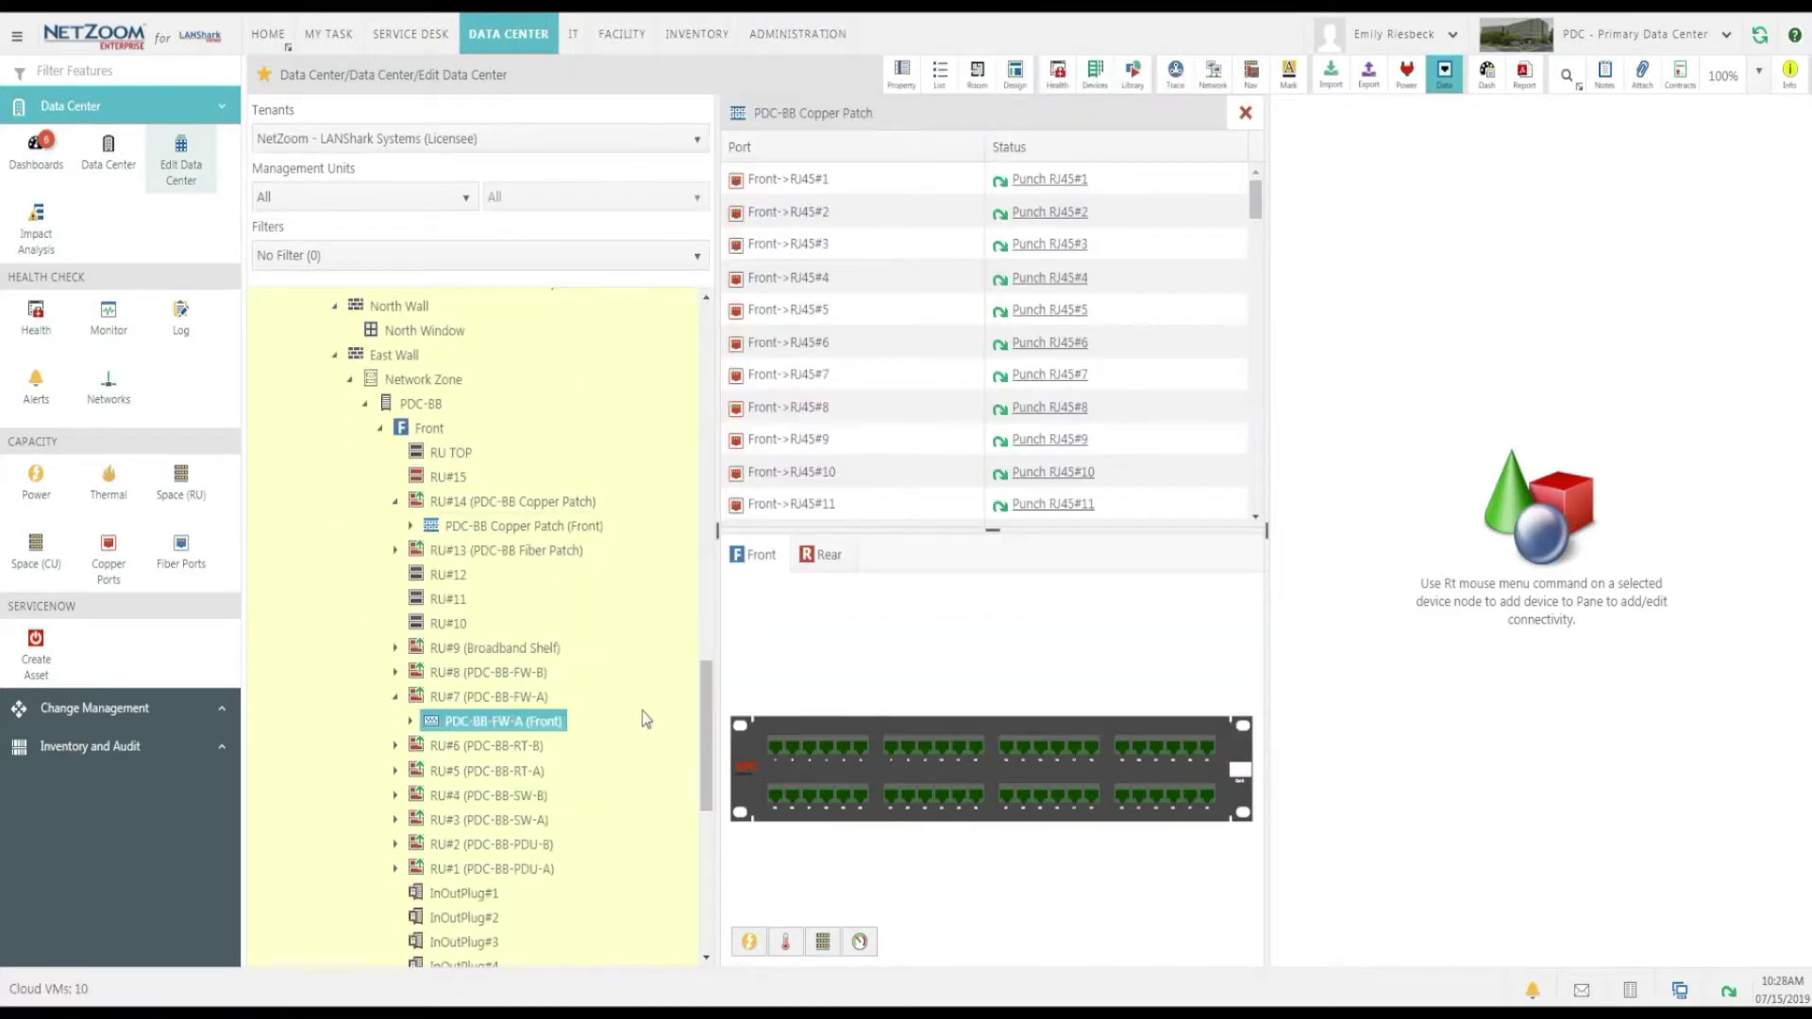
Step: Load the PDC-BB-FW-A (Front) firewall into the right pane and inspect its ports
{"action": "right_click", "coordinate": [511, 721]}
{"action": "left_click", "coordinate": [576, 864]}
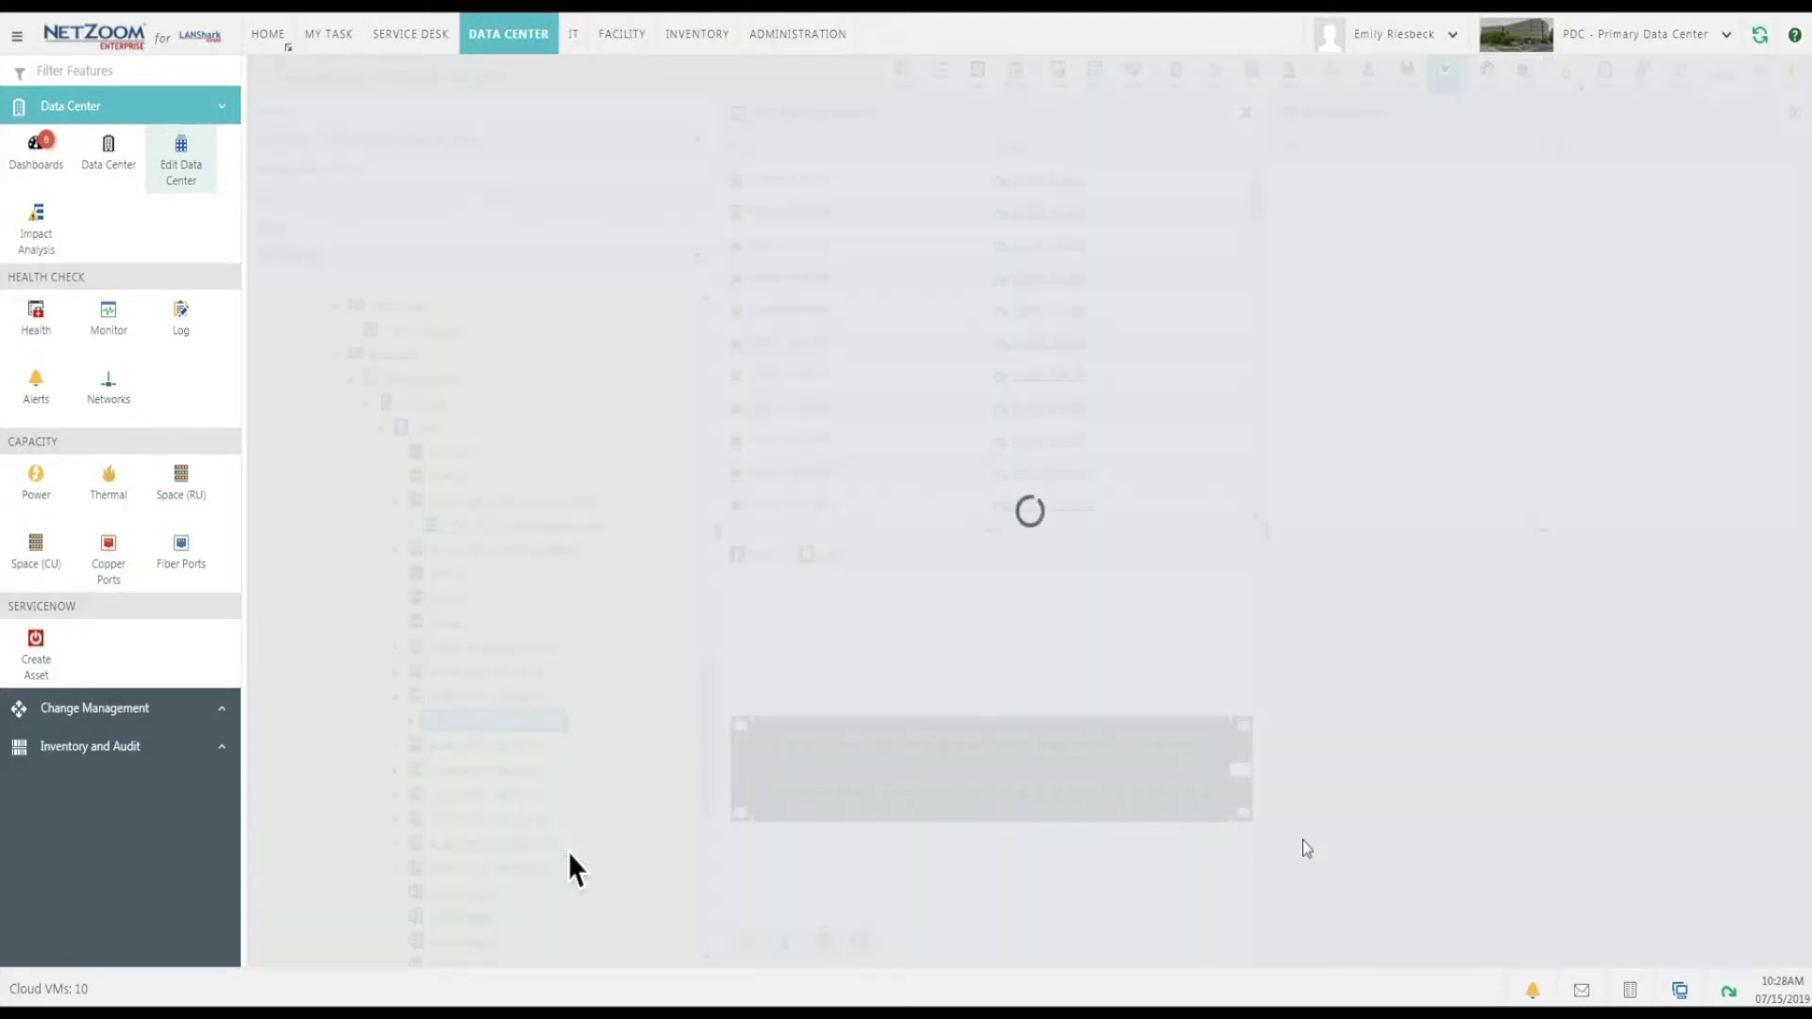
{"action": "key", "text": "super+plus"}
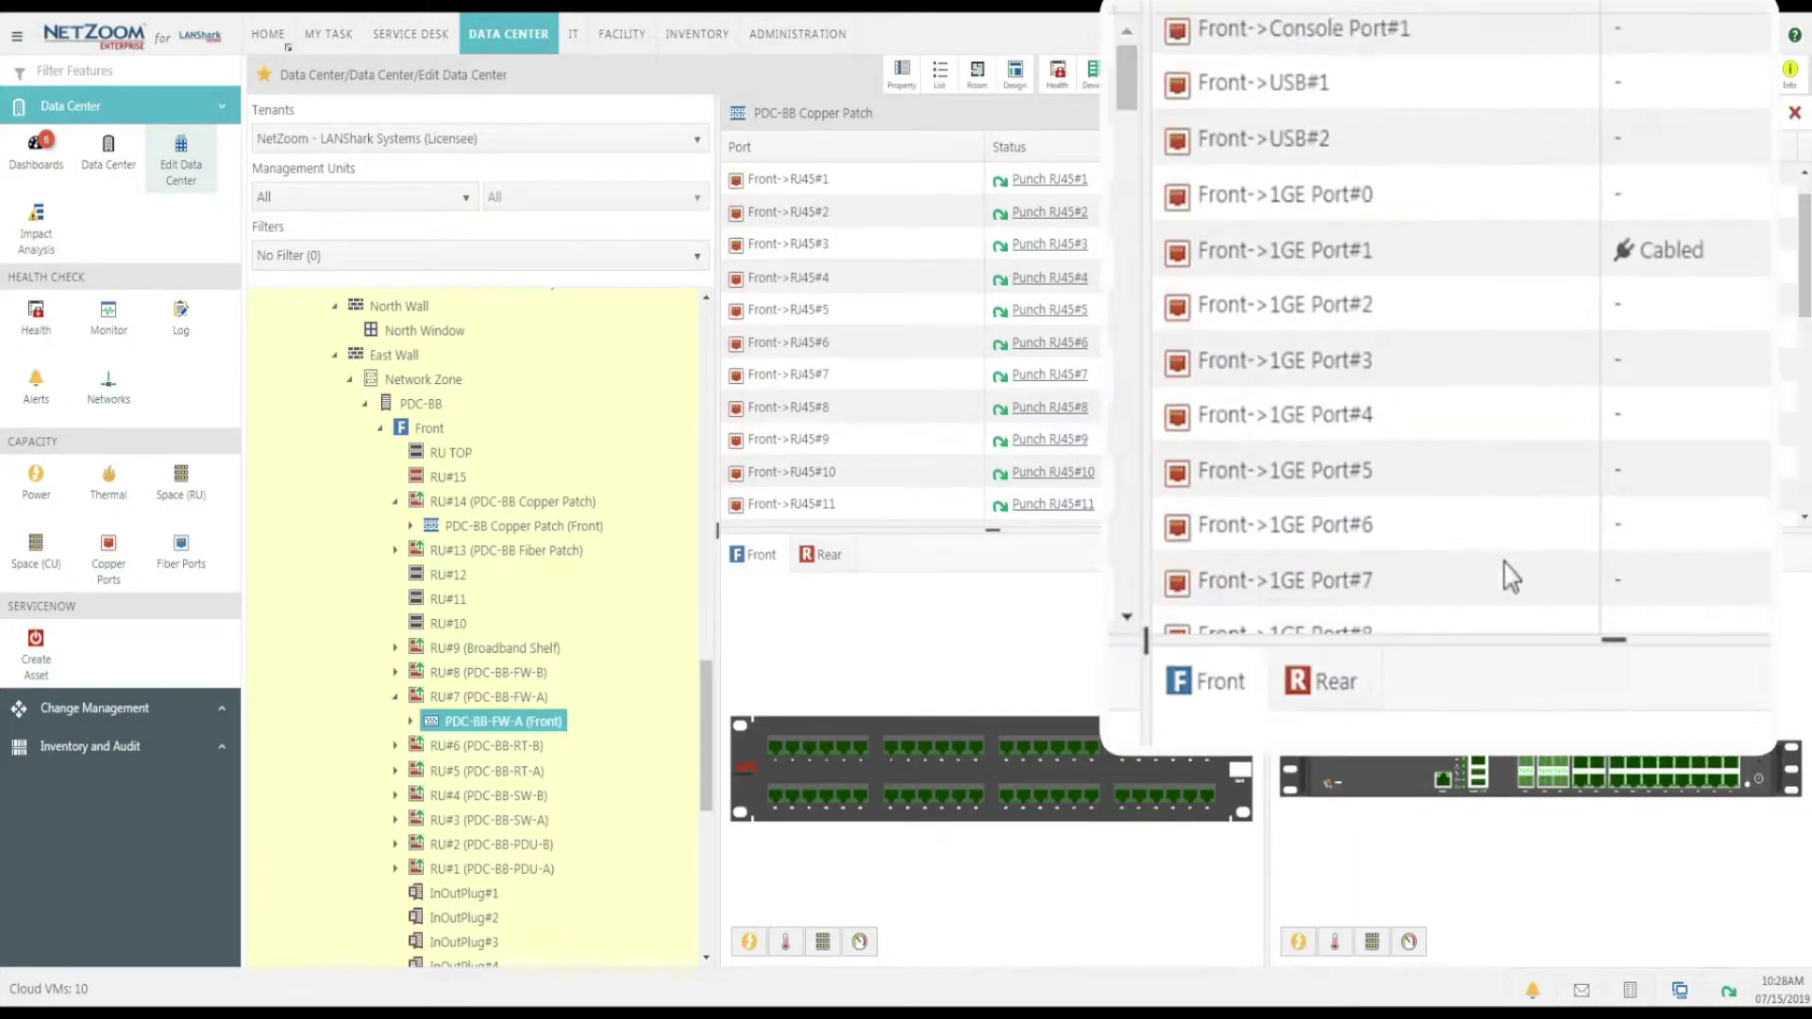
{"action": "scroll", "coordinate": [1478, 448], "scroll_direction": "down", "scroll_amount": 5}
{"action": "scroll", "coordinate": [1518, 538], "scroll_direction": "up", "scroll_amount": 5}
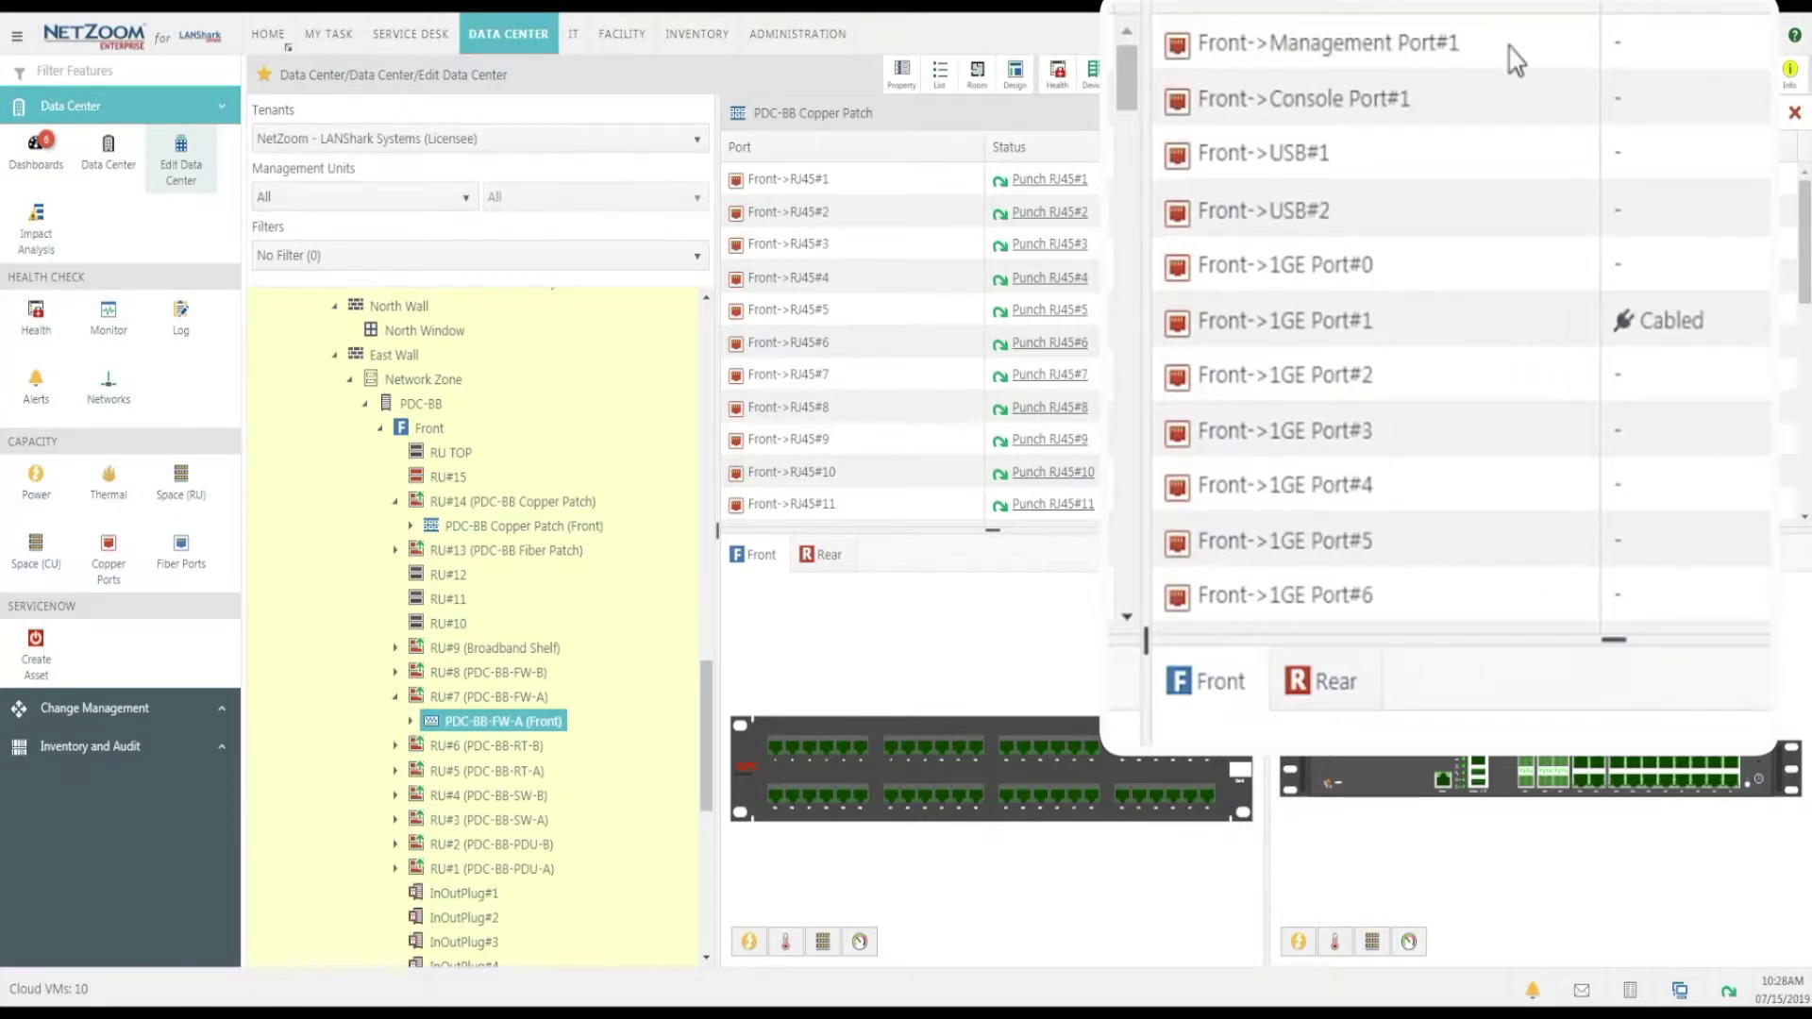
{"action": "key", "text": "super+Escape"}
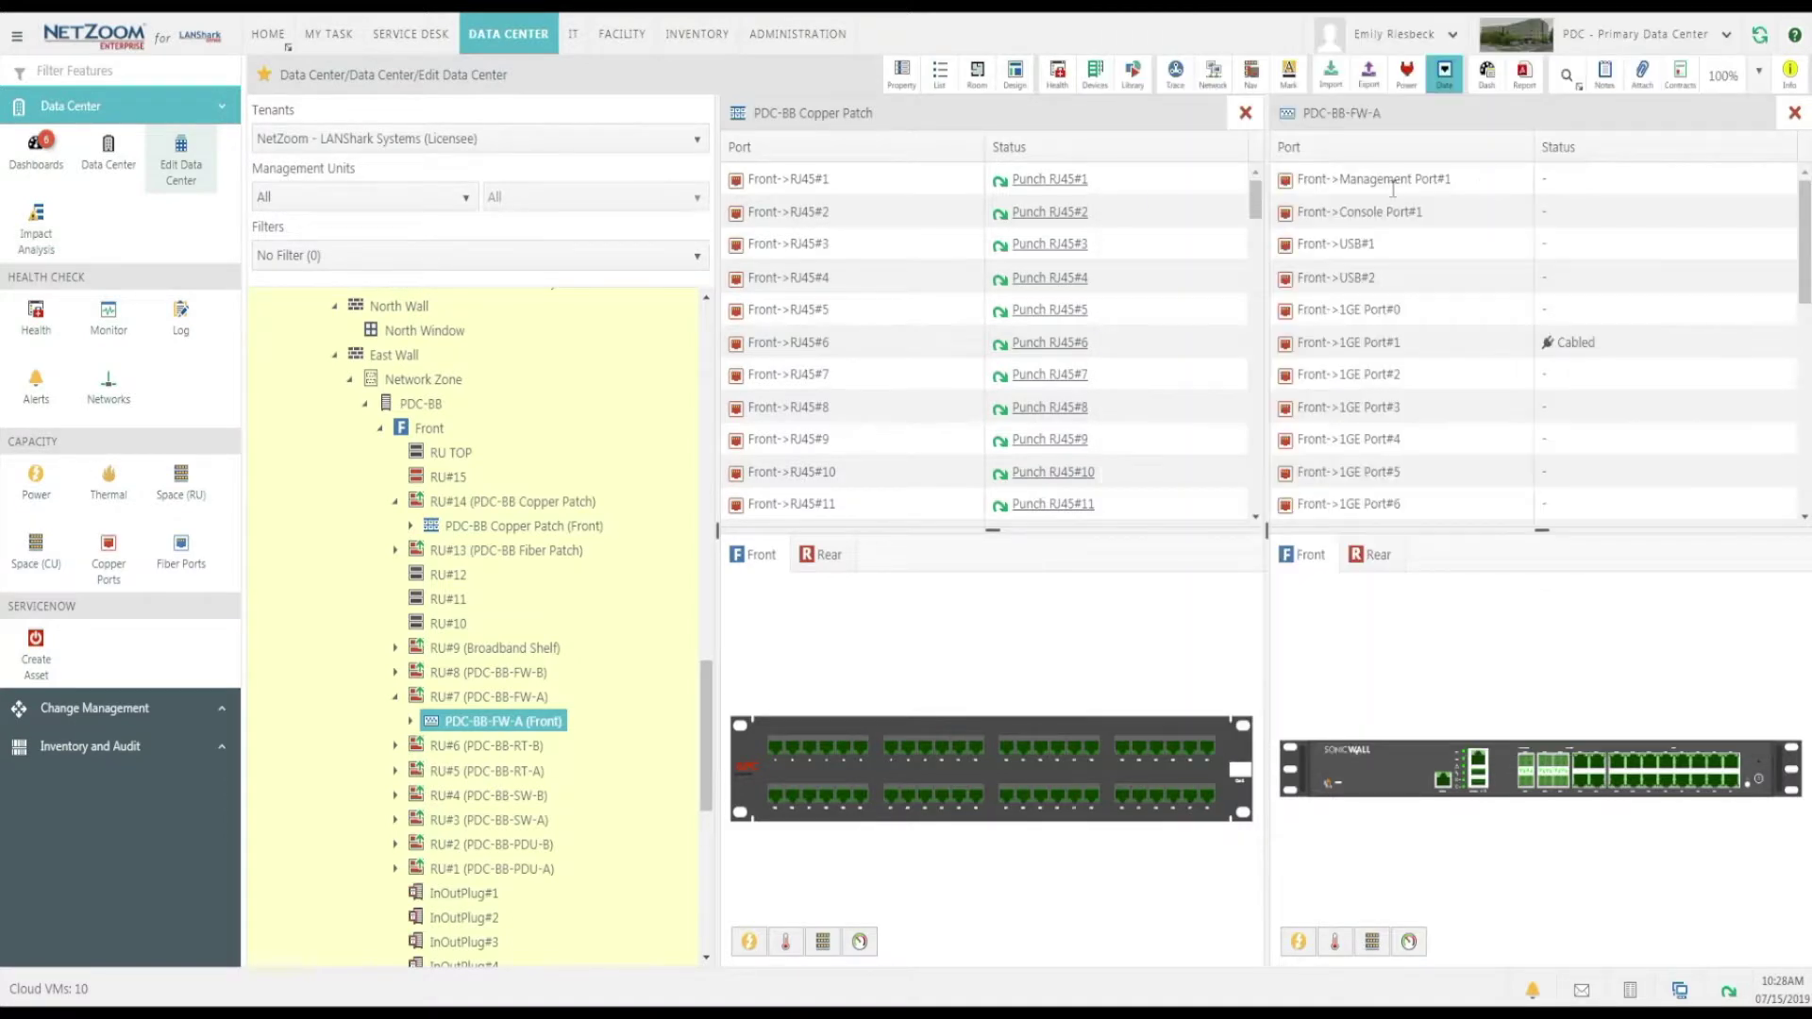
Step: Select Front->RJ45#1 on the patch panel and Management Port#1 on the firewall to connect
{"action": "left_click", "coordinate": [1127, 189]}
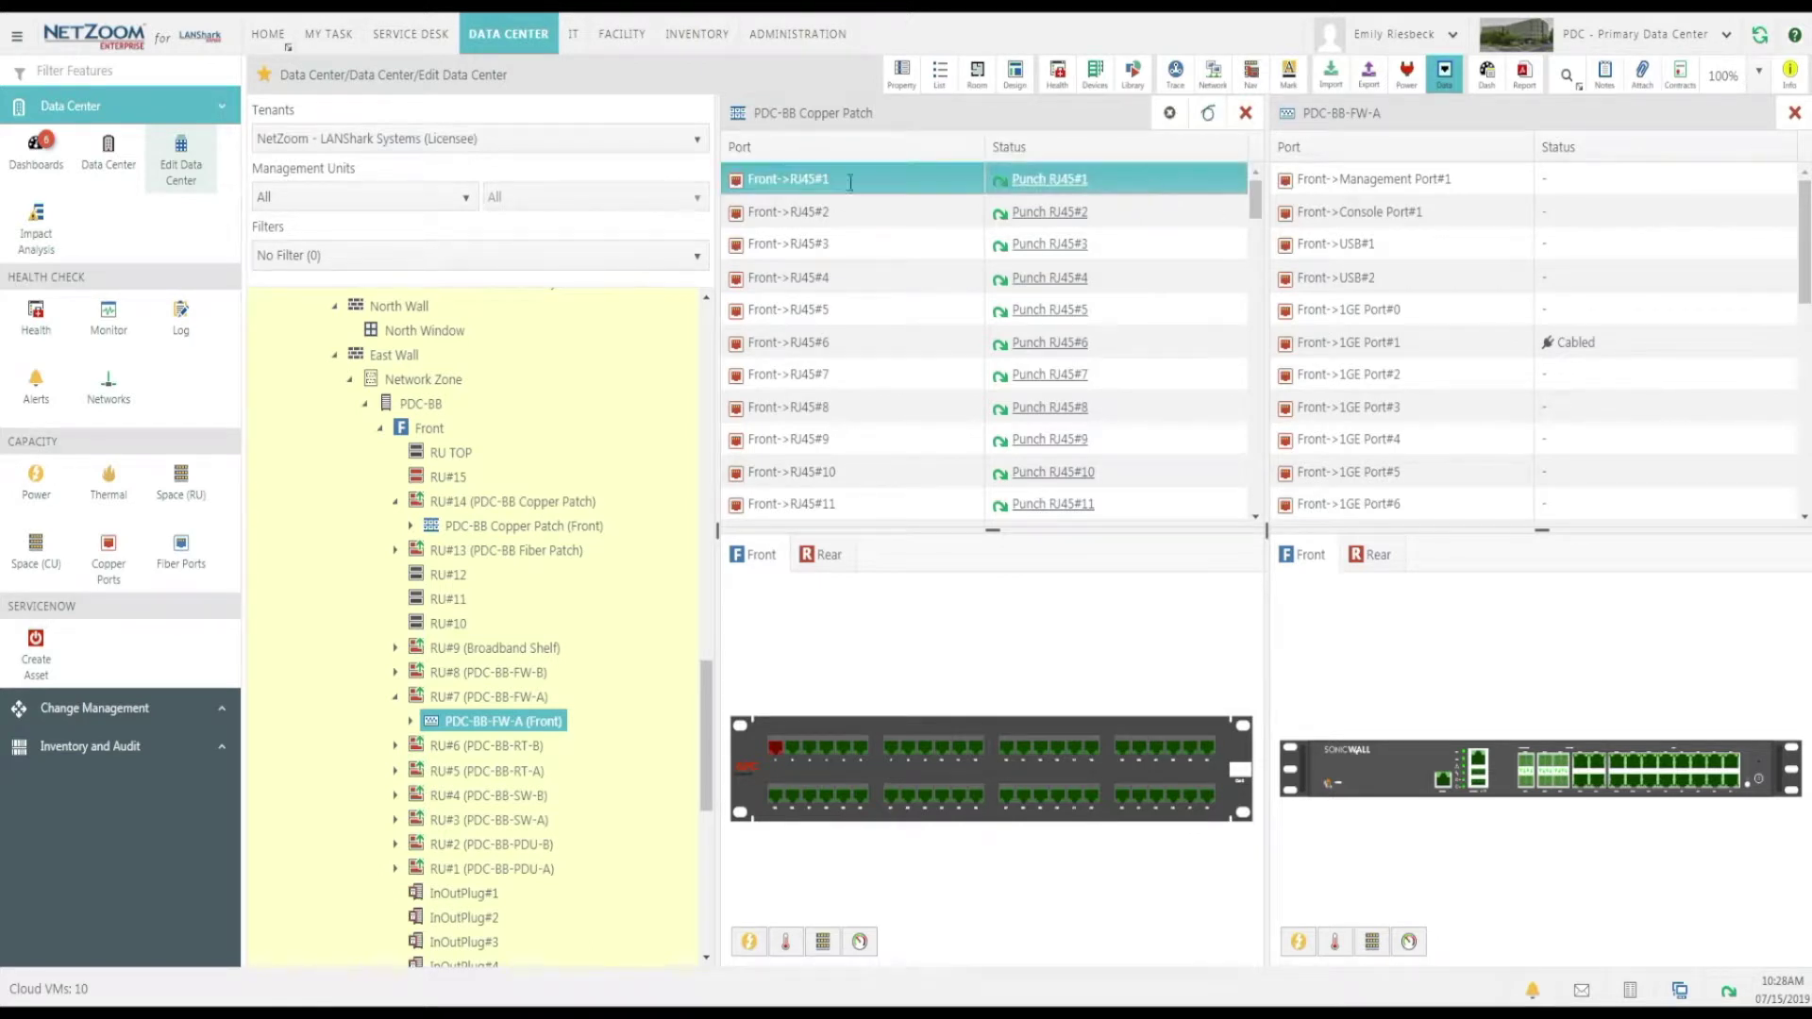
{"action": "left_click", "coordinate": [1626, 181]}
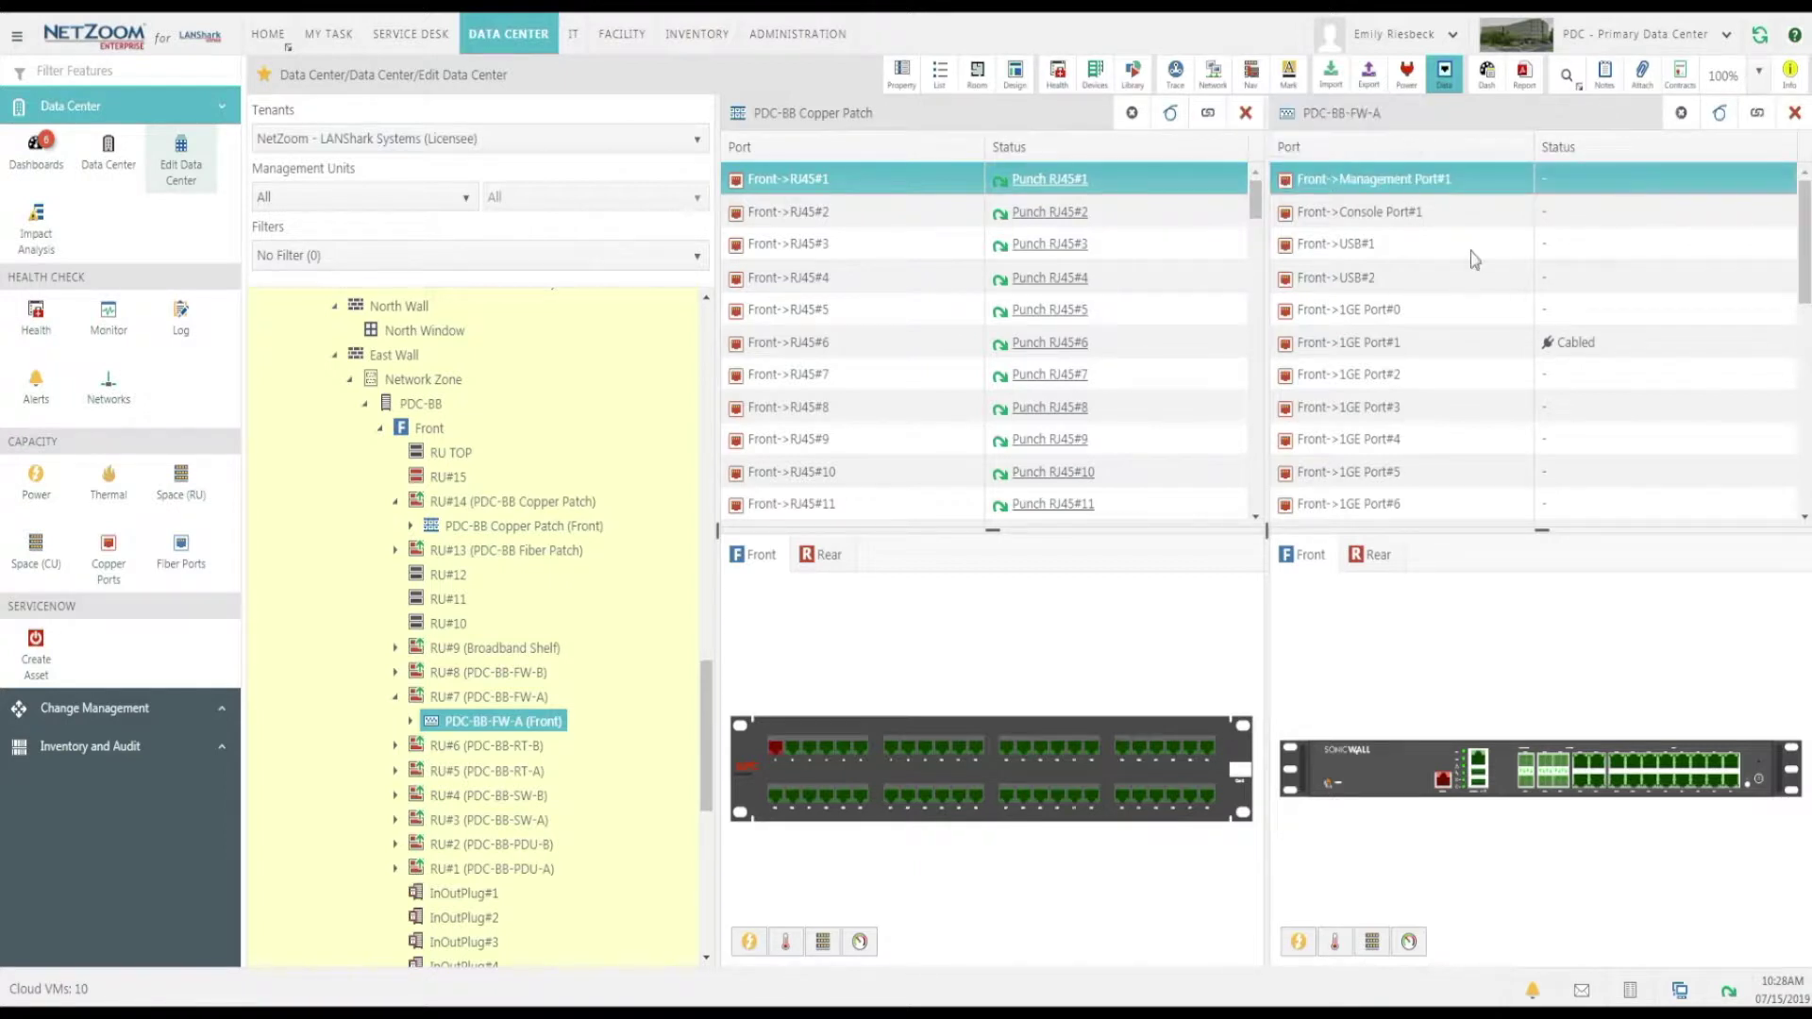
{"action": "left_click", "coordinate": [1756, 115]}
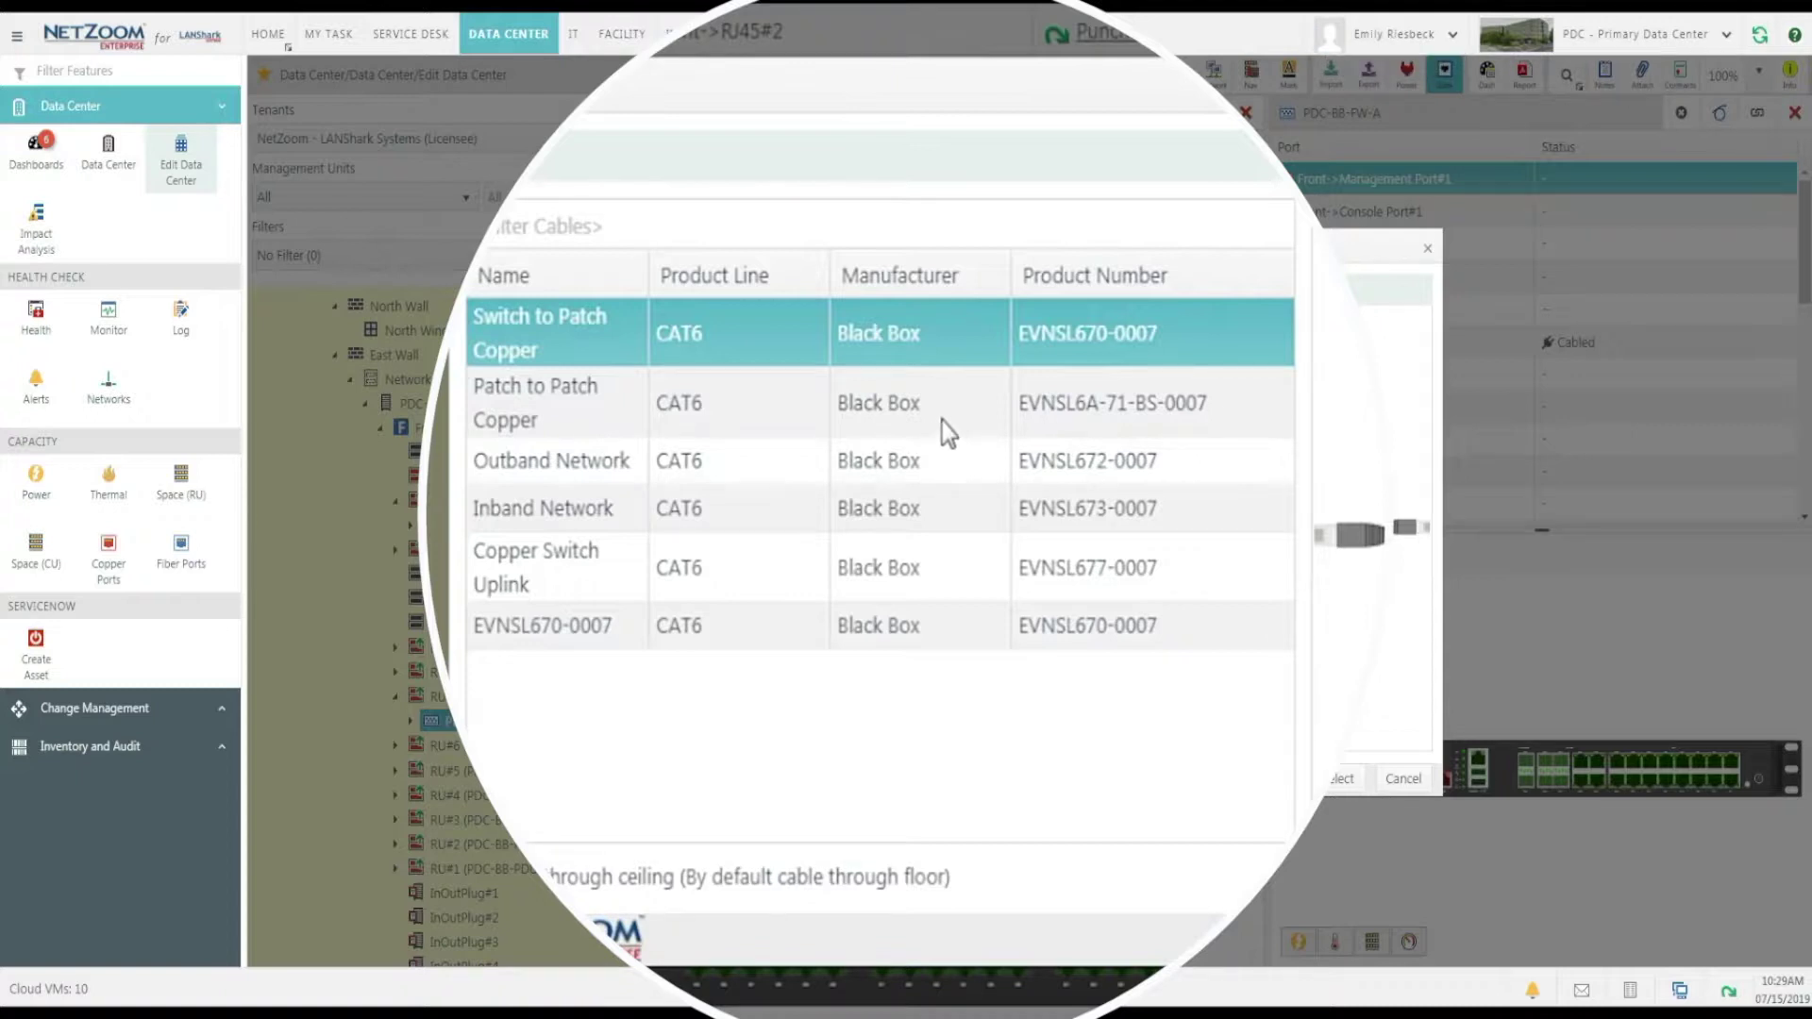
Step: Link RJ45#1 to Management Port#1 using the Patch to Patch Copper CAT6 cable
{"action": "left_click", "coordinate": [861, 408]}
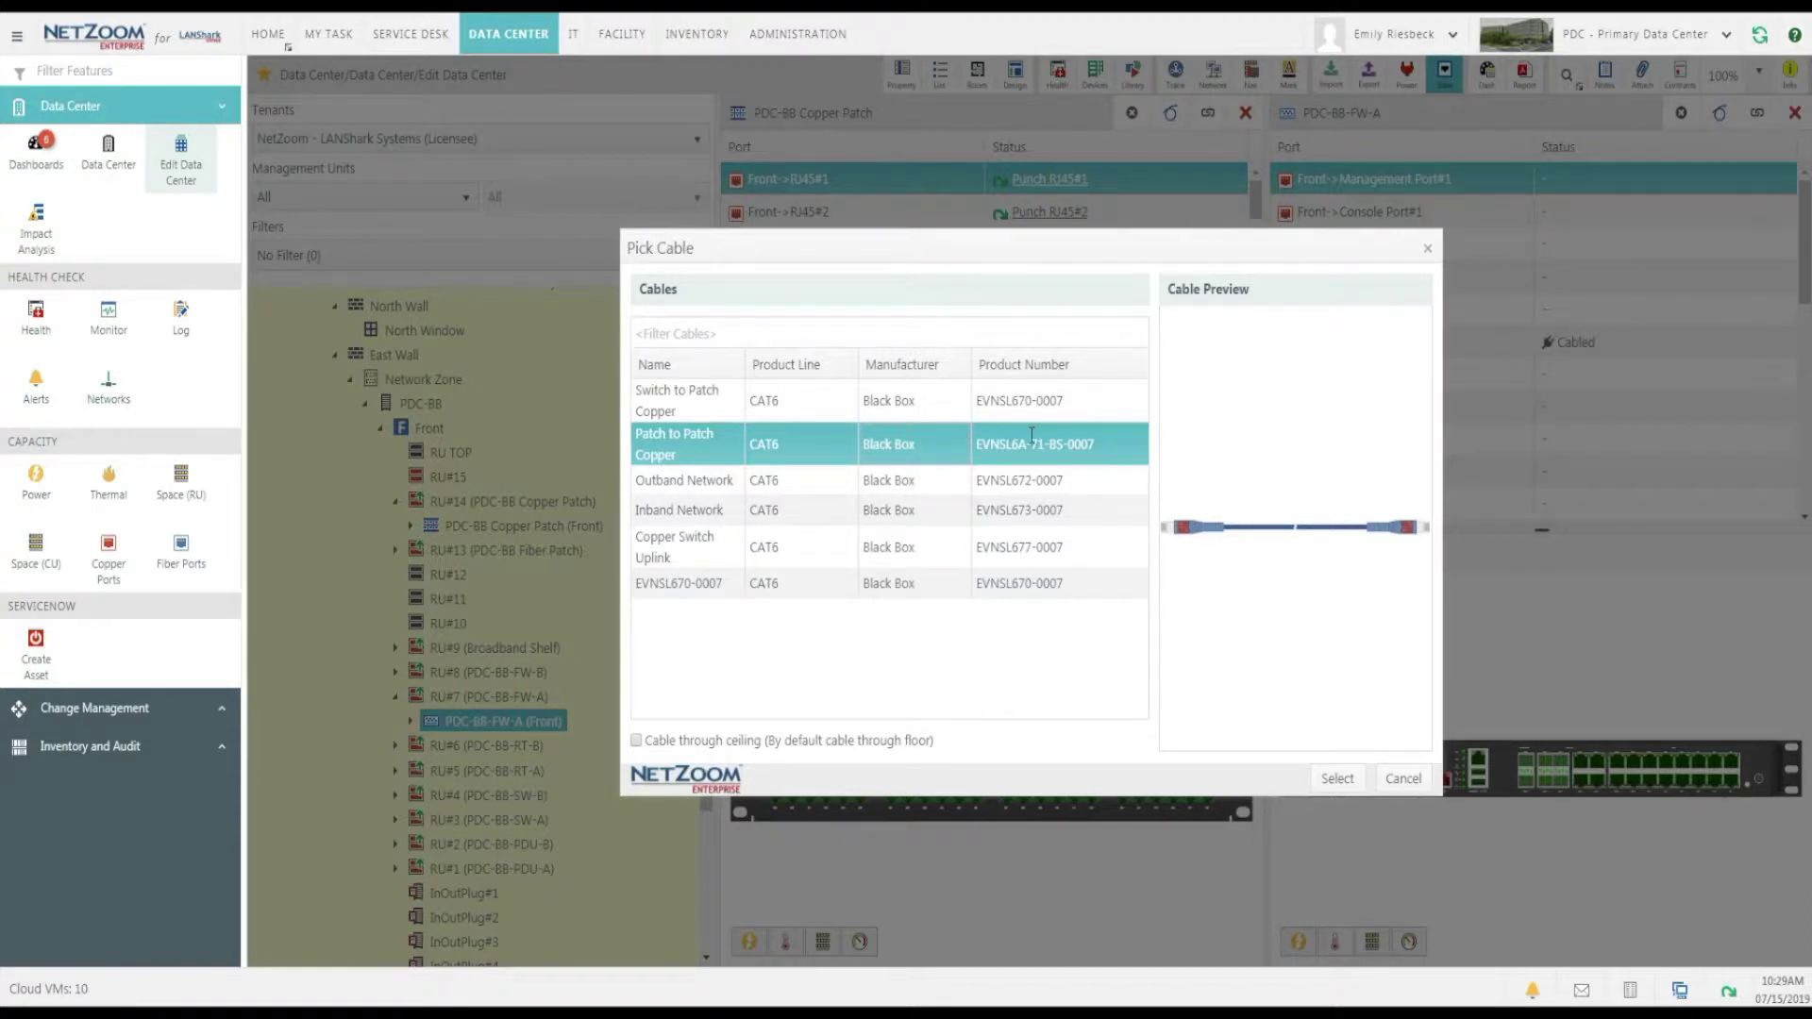
{"action": "left_click", "coordinate": [1322, 778]}
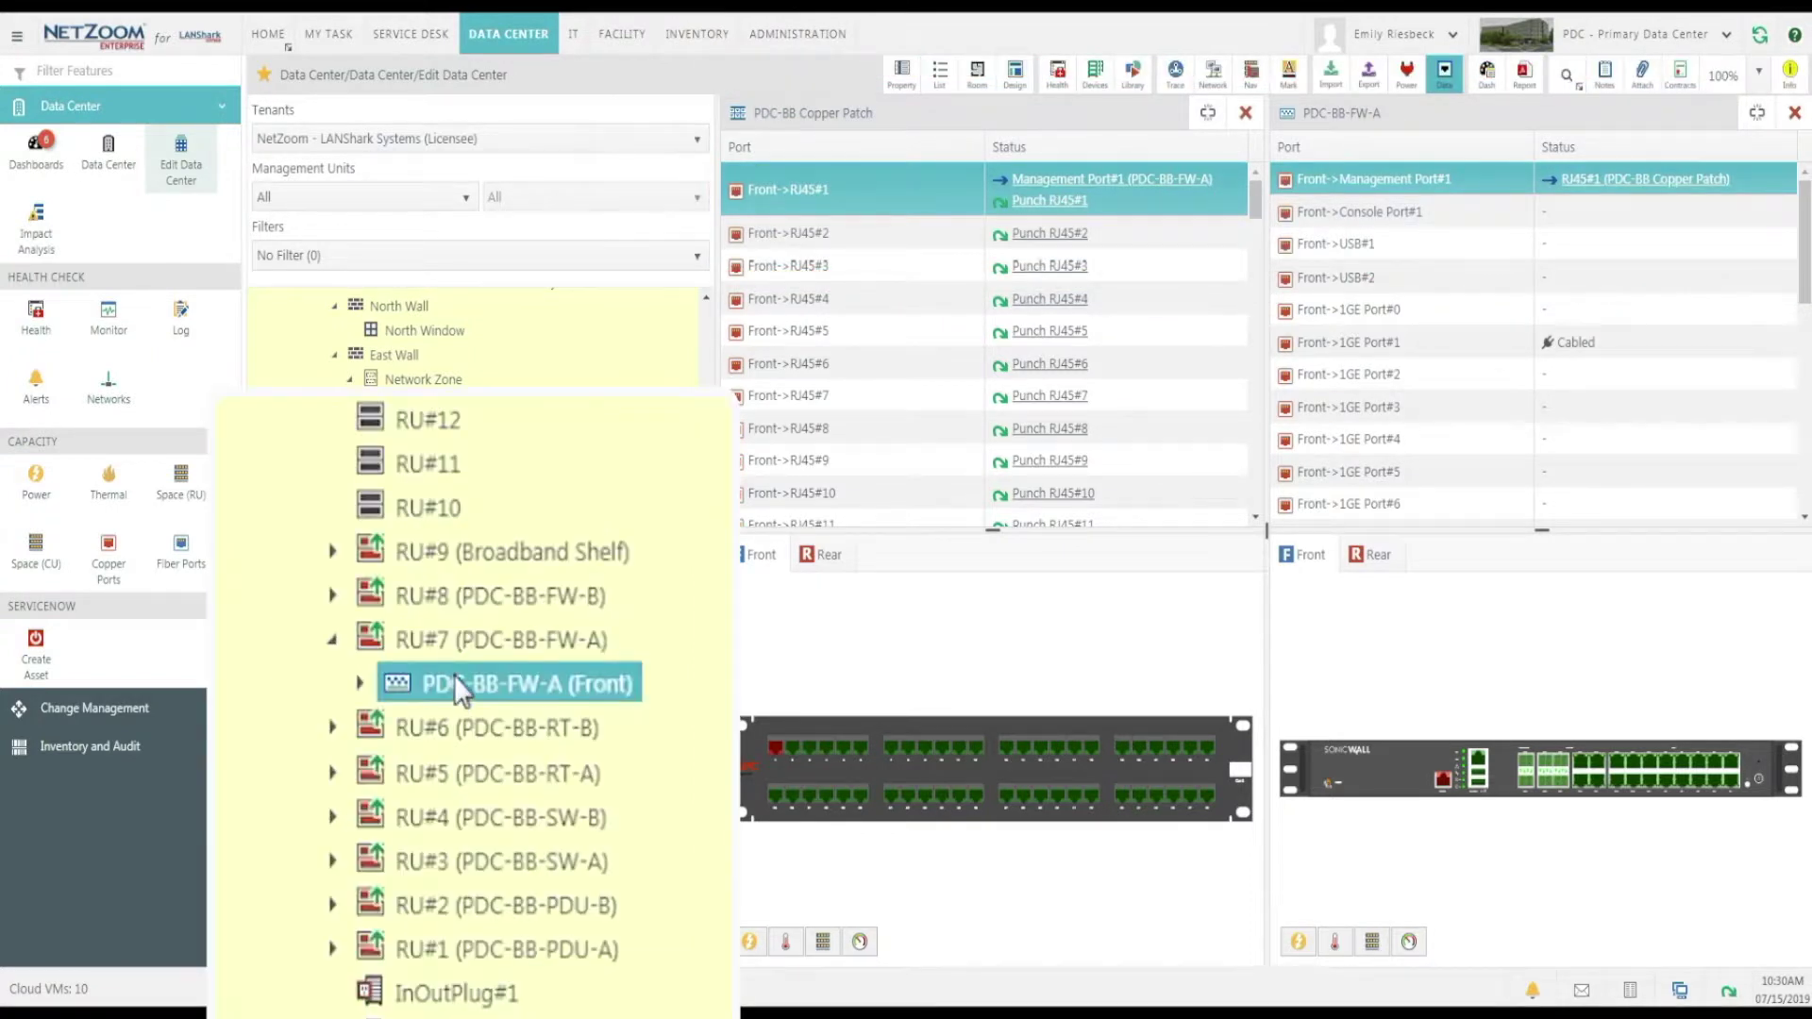
{"action": "scroll", "coordinate": [455, 675], "scroll_direction": "up", "scroll_amount": 10}
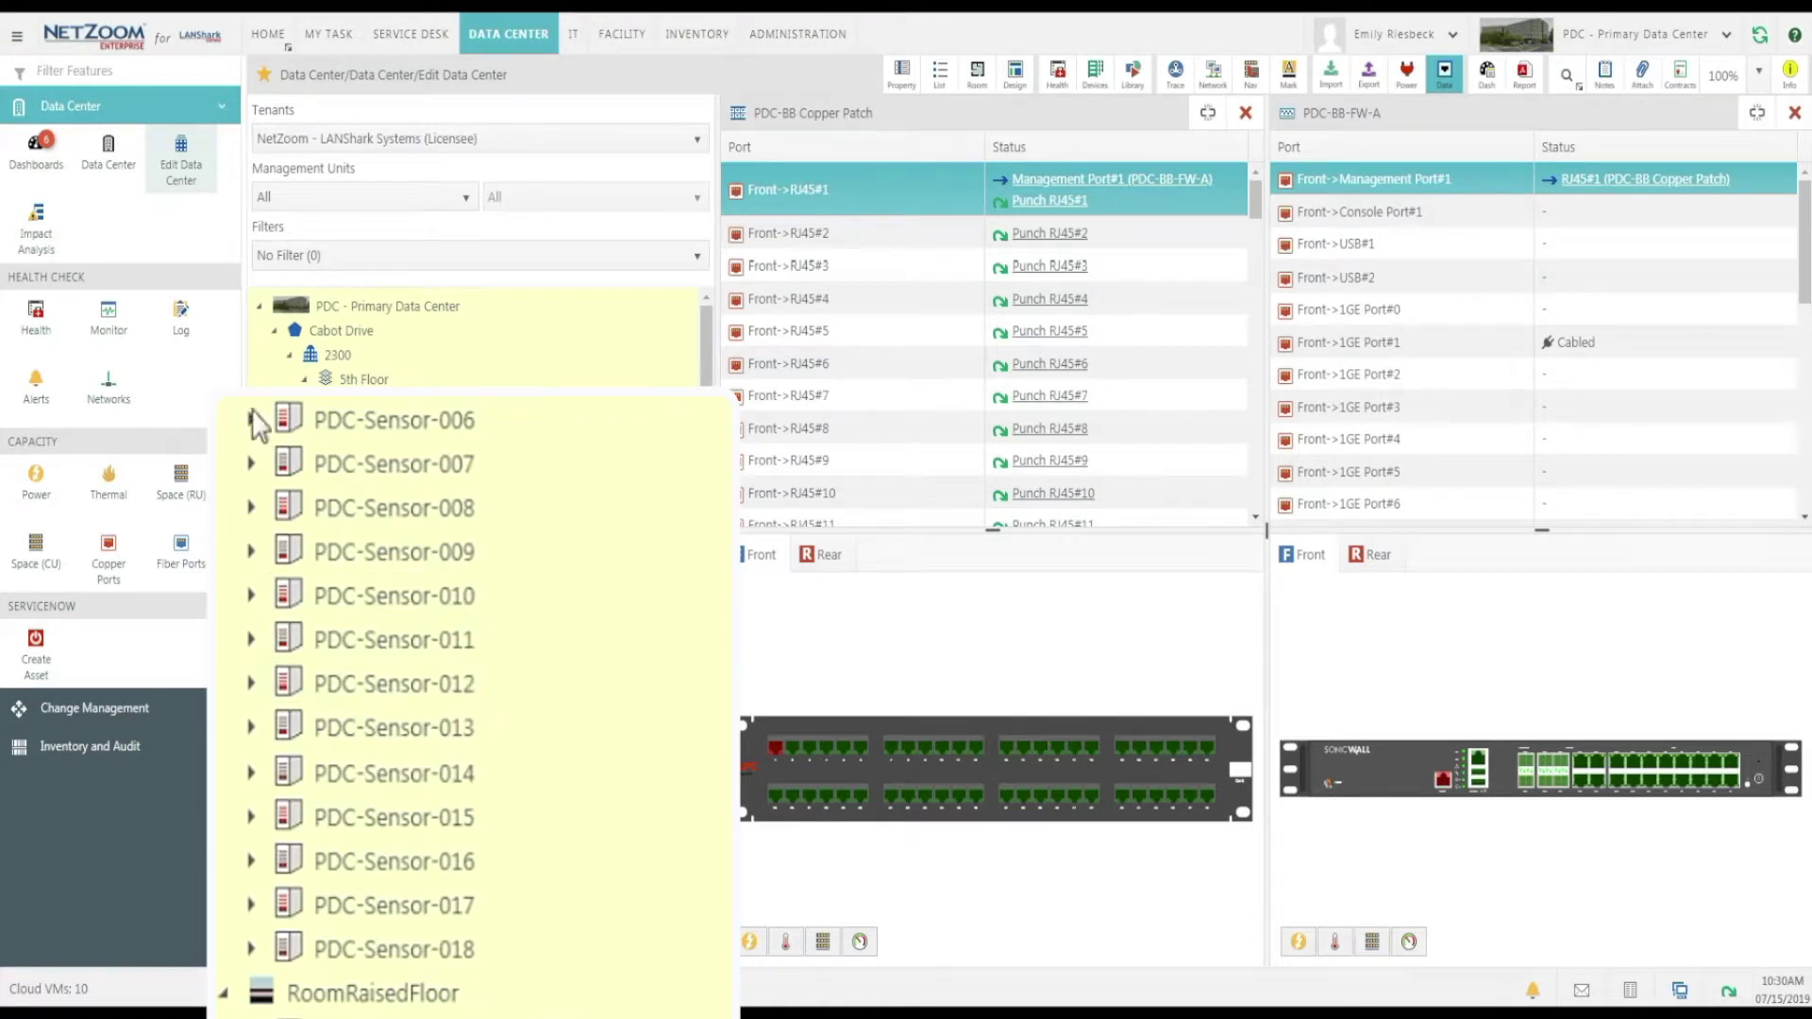
Step: Expand Zone A > Row A100 > A101 > Front to list cabinet A101's rack units
{"action": "scroll", "coordinate": [286, 714], "scroll_direction": "down", "scroll_amount": 5}
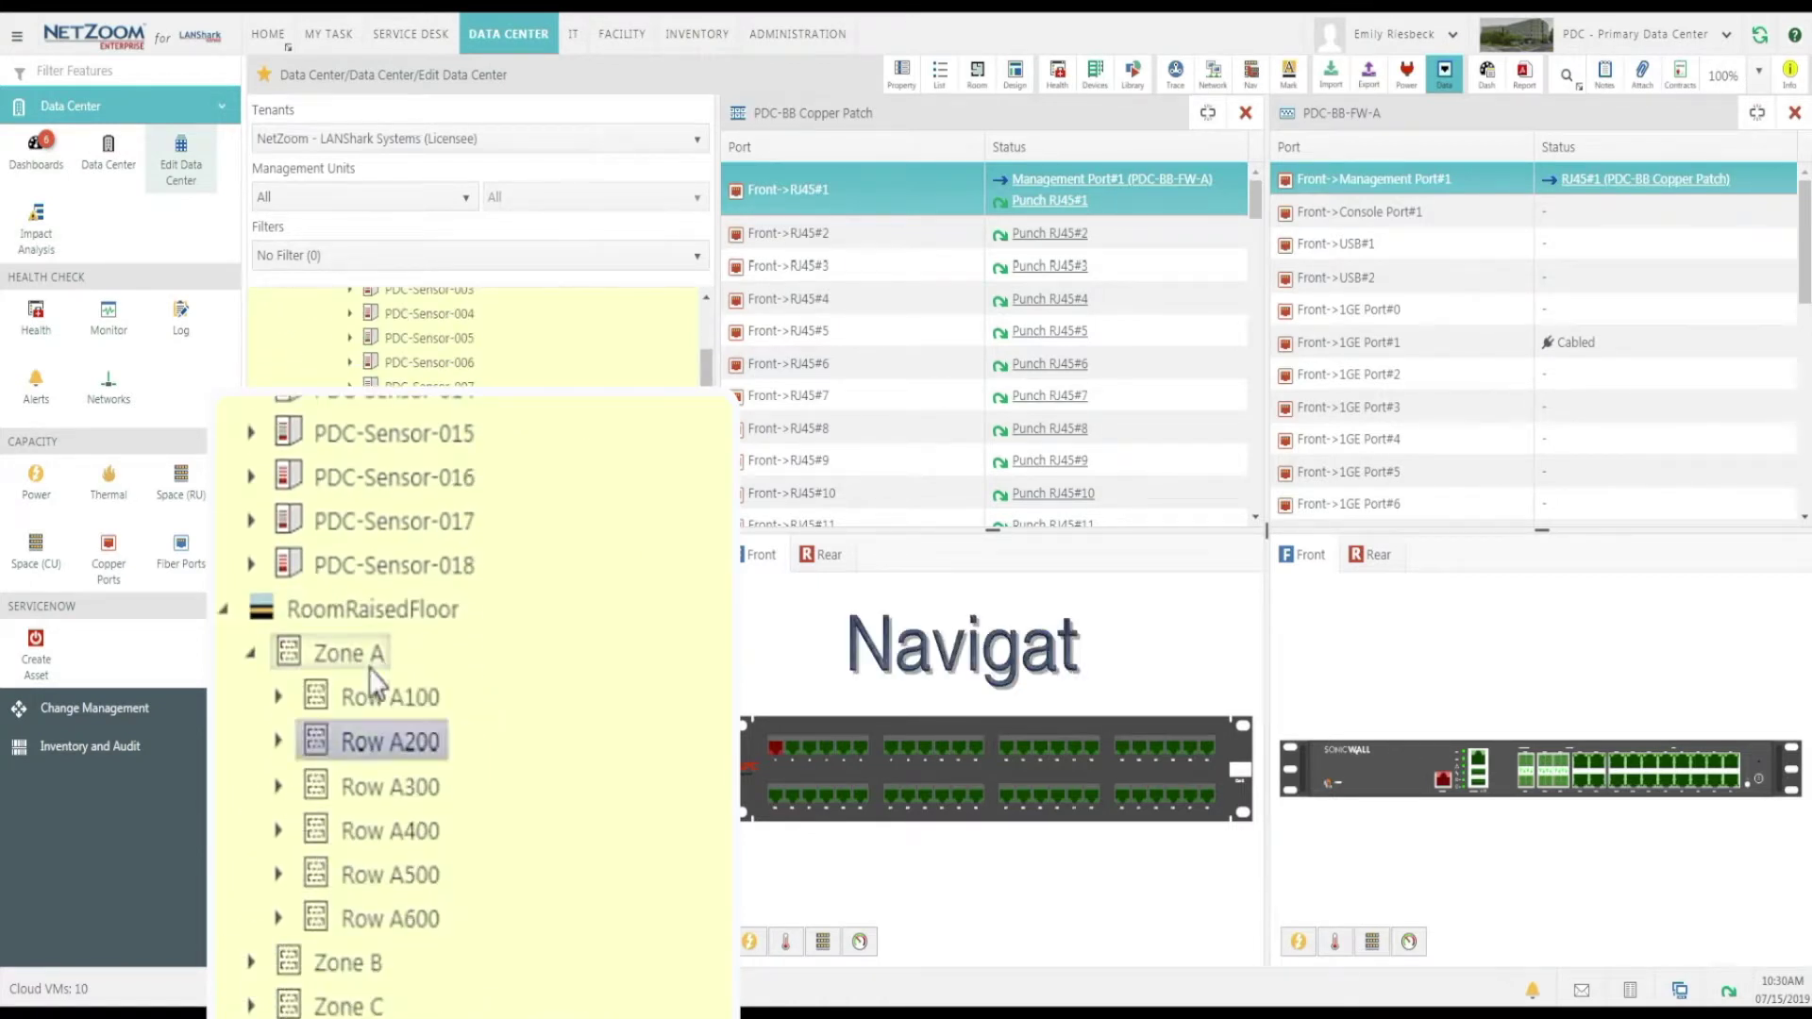
{"action": "left_click", "coordinate": [278, 699]}
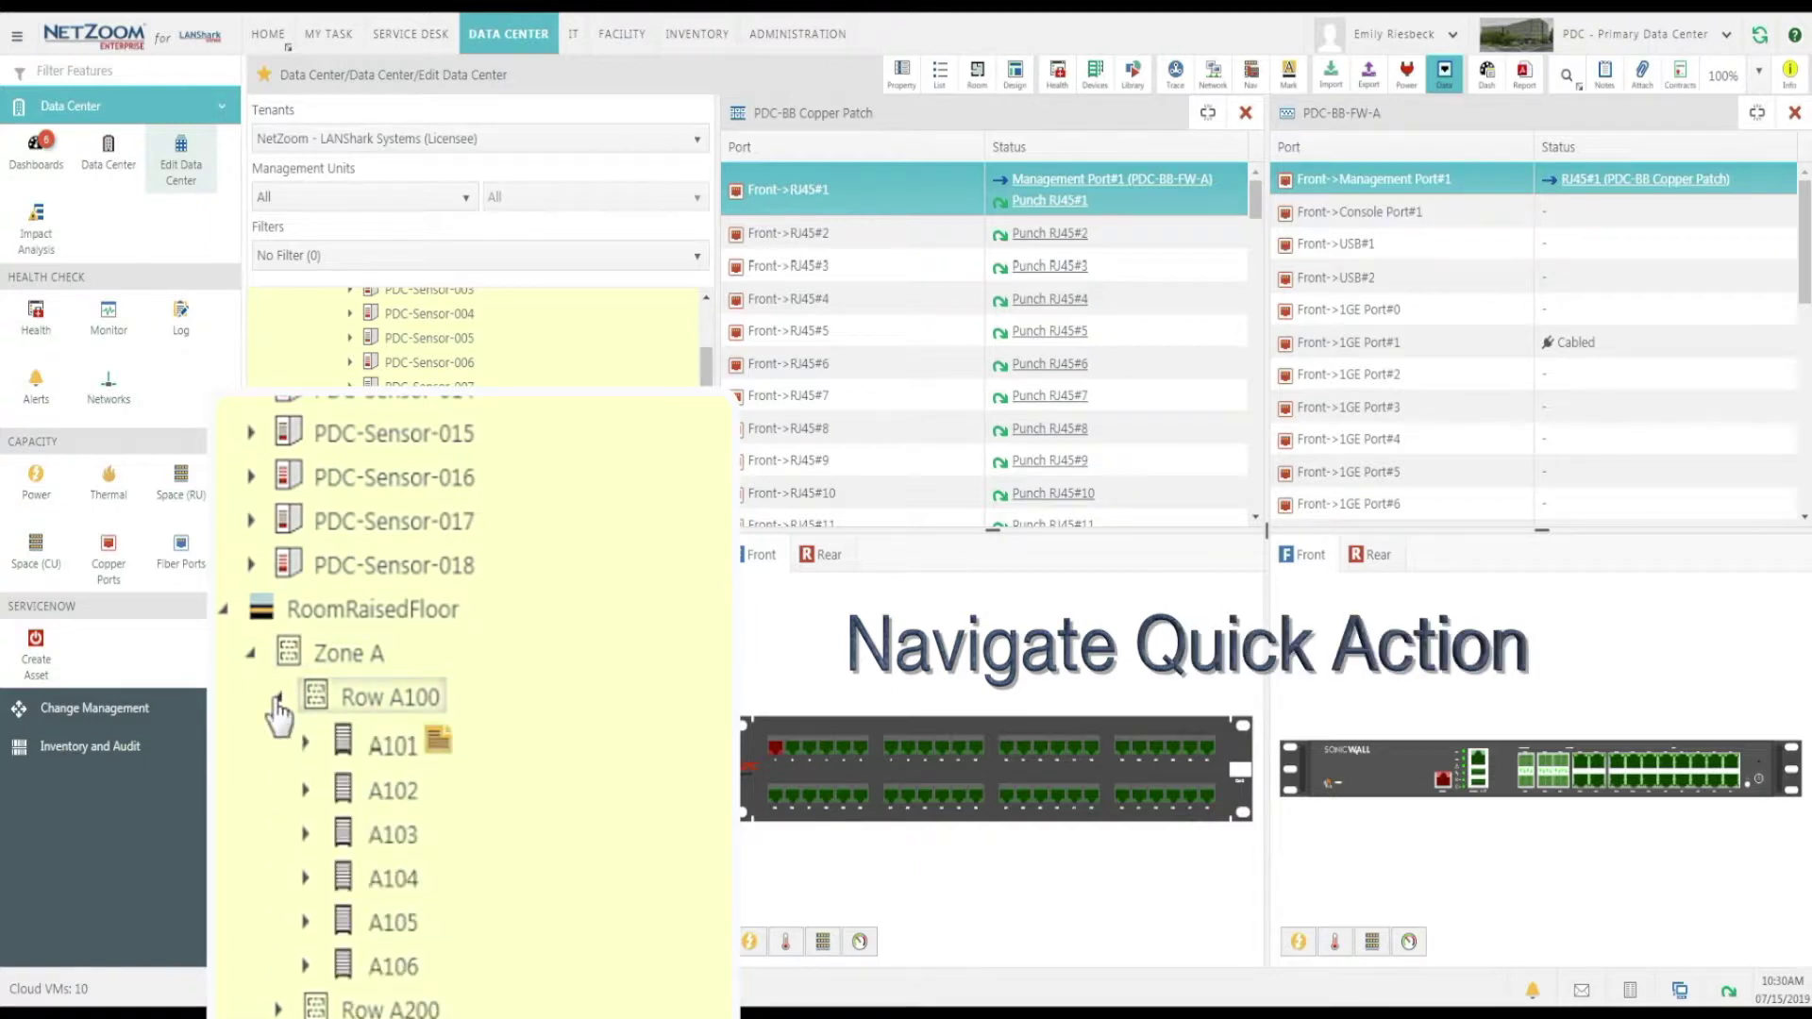
{"action": "scroll", "coordinate": [276, 712], "scroll_direction": "down", "scroll_amount": 2}
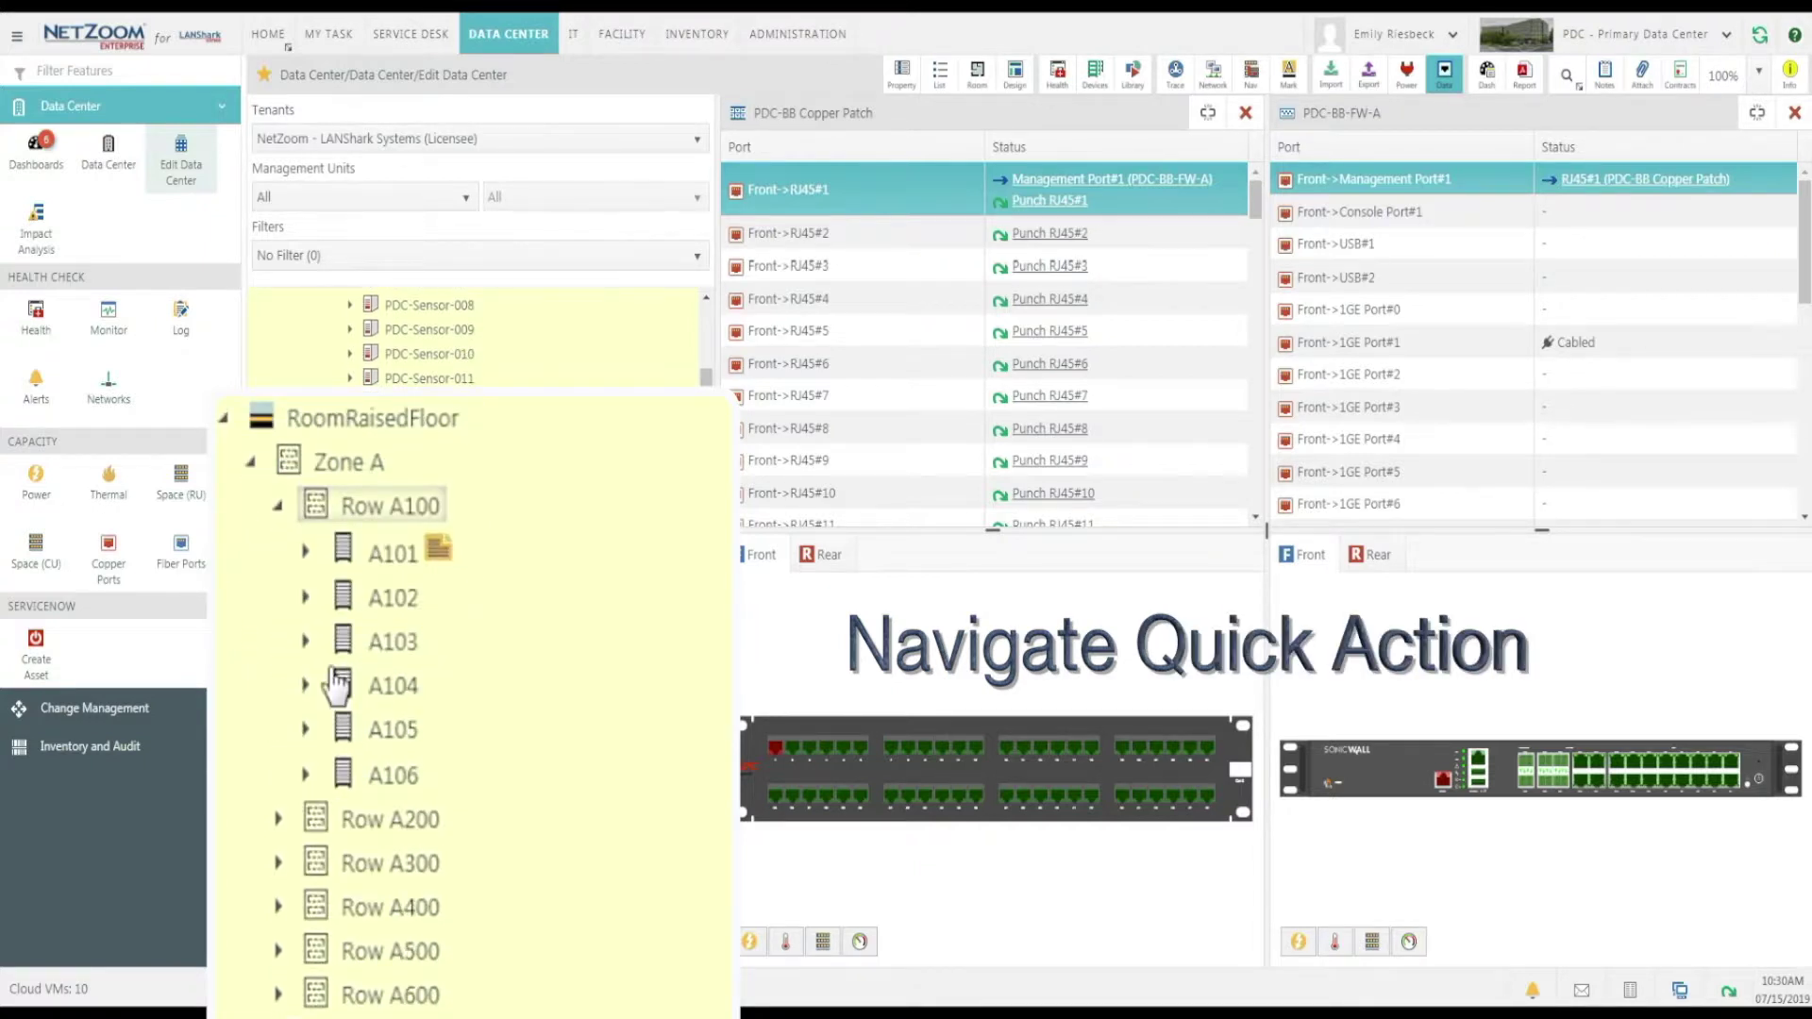
{"action": "left_click", "coordinate": [305, 551]}
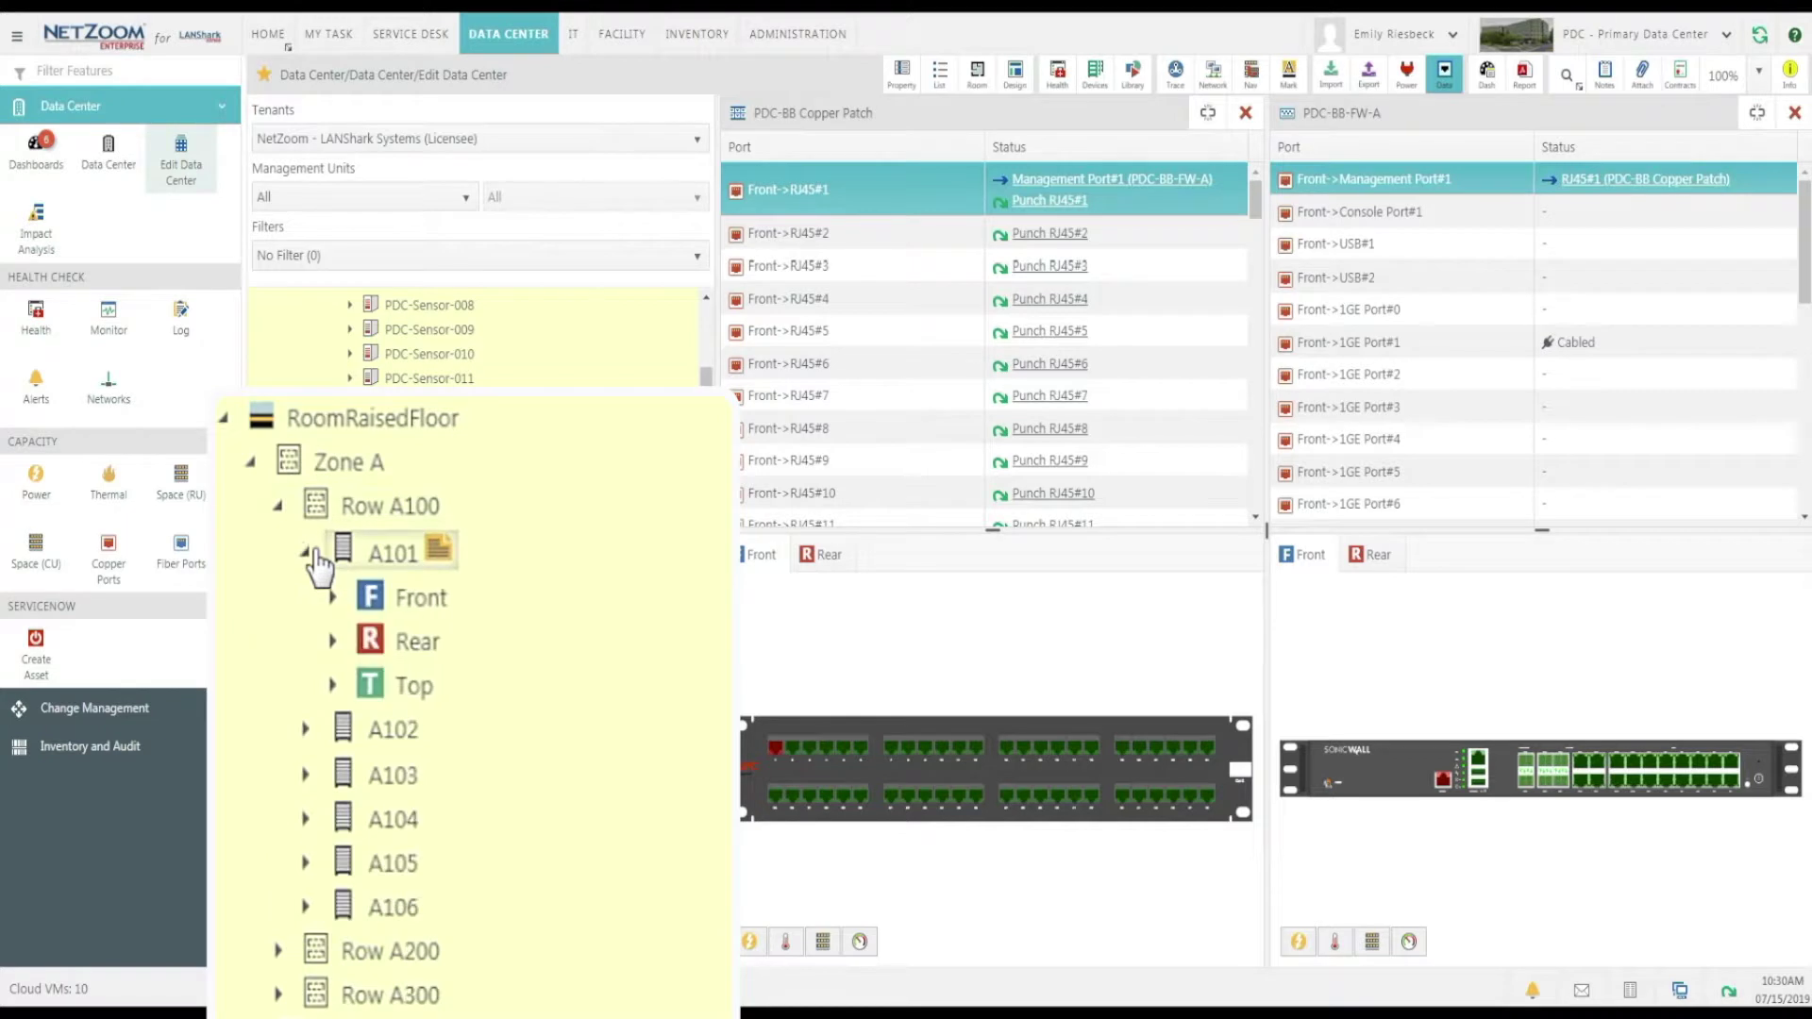
{"action": "left_click", "coordinate": [335, 609]}
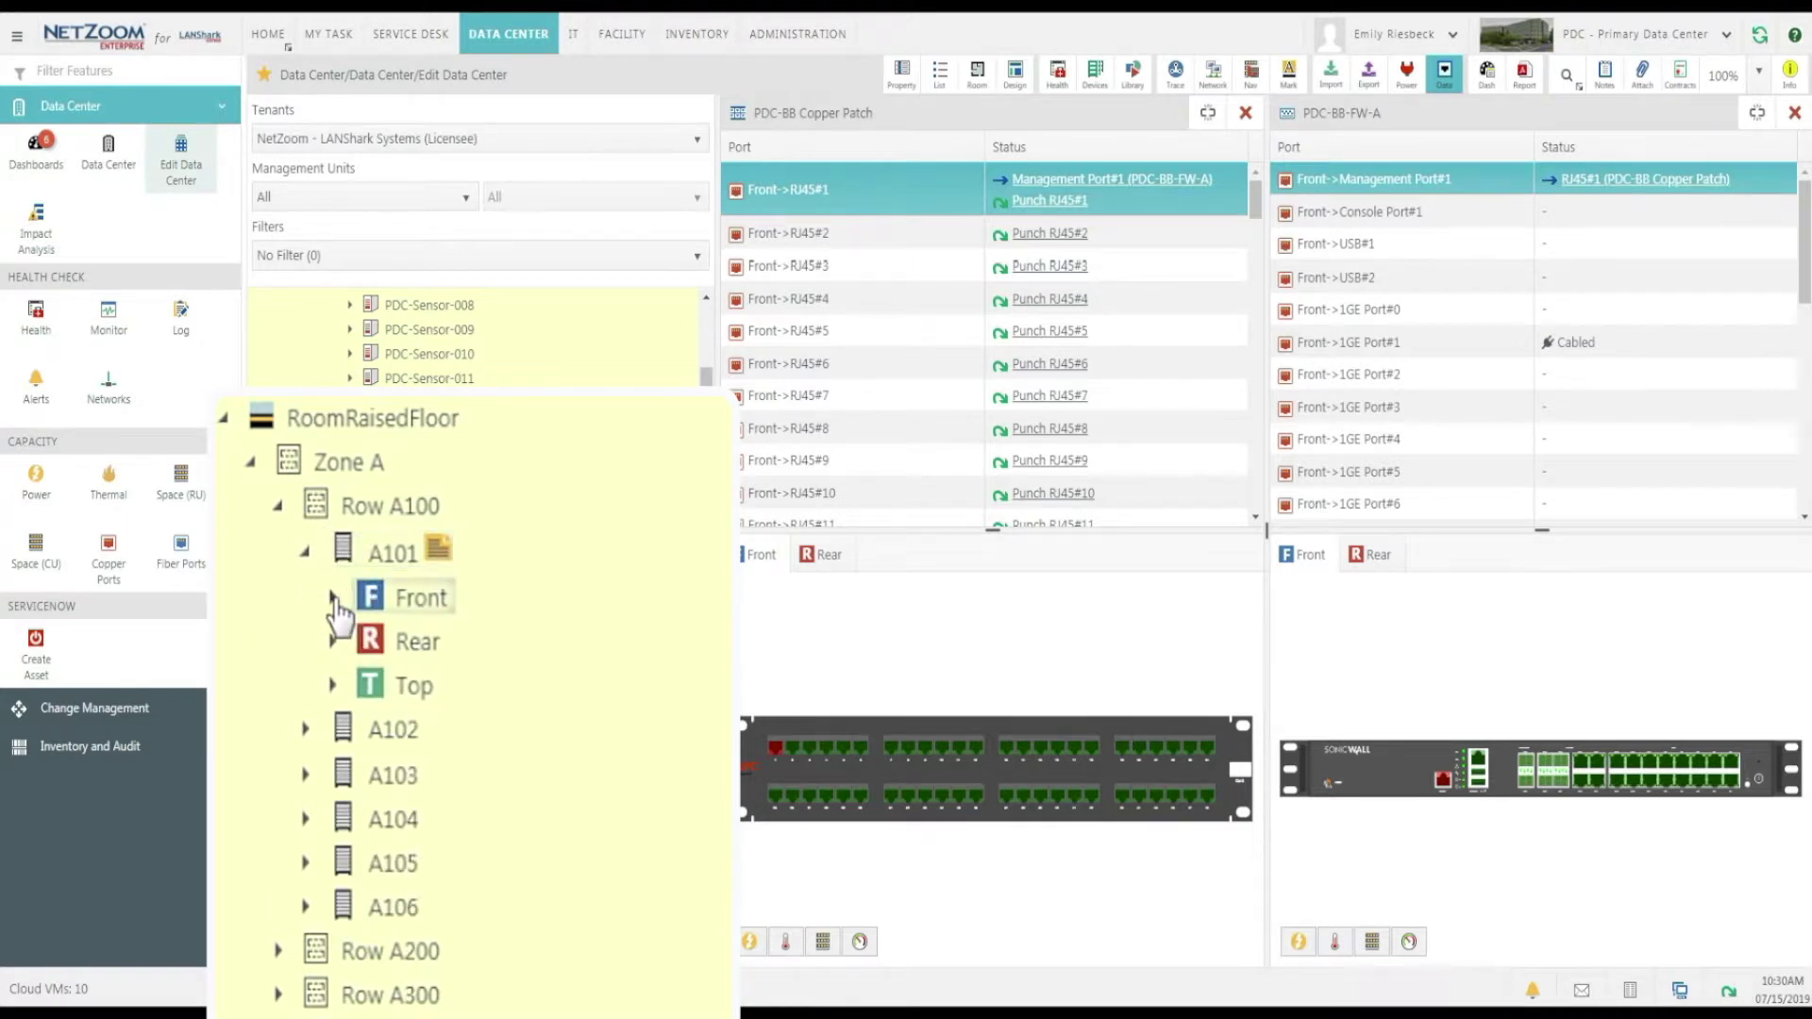
{"action": "scroll", "coordinate": [382, 675], "scroll_direction": "down", "scroll_amount": 3}
Step: Show A101-SVR12's Network view with its iDRAC and Ethernet links to A601-CSW01
{"action": "scroll", "coordinate": [382, 675], "scroll_direction": "down", "scroll_amount": 1}
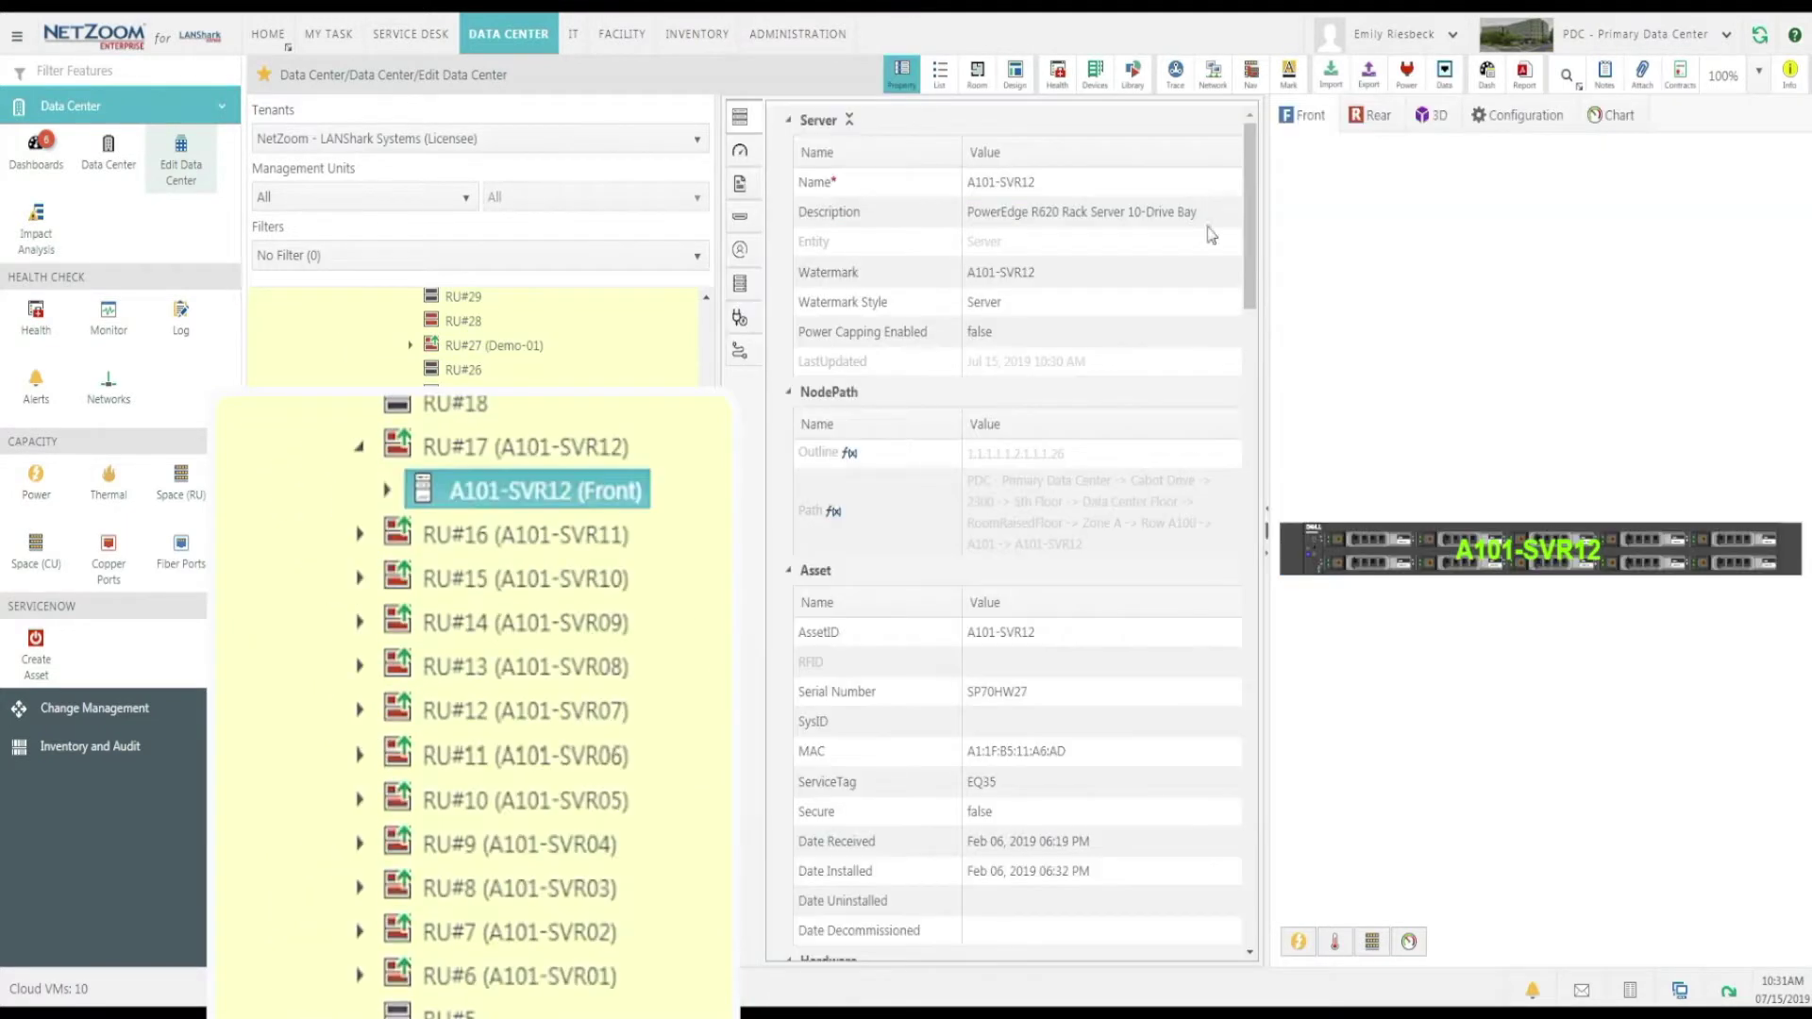
{"action": "left_click", "coordinate": [1251, 75]}
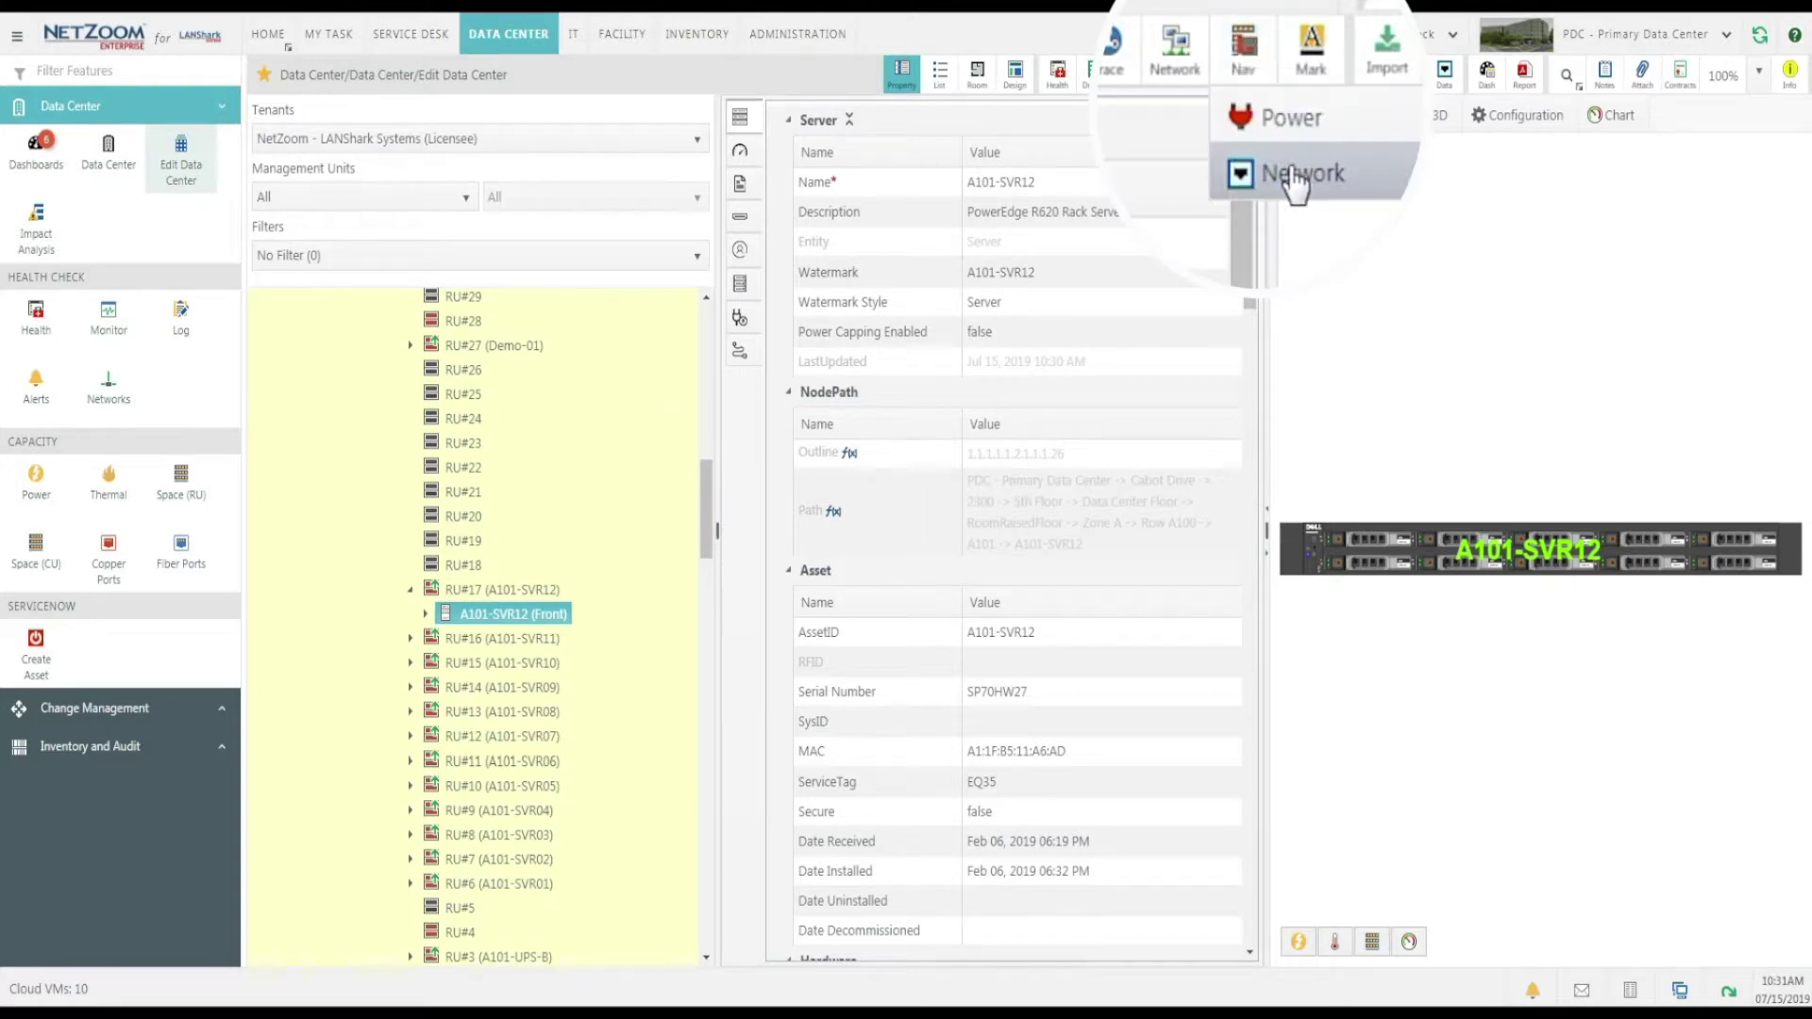
{"action": "left_click", "coordinate": [1246, 170]}
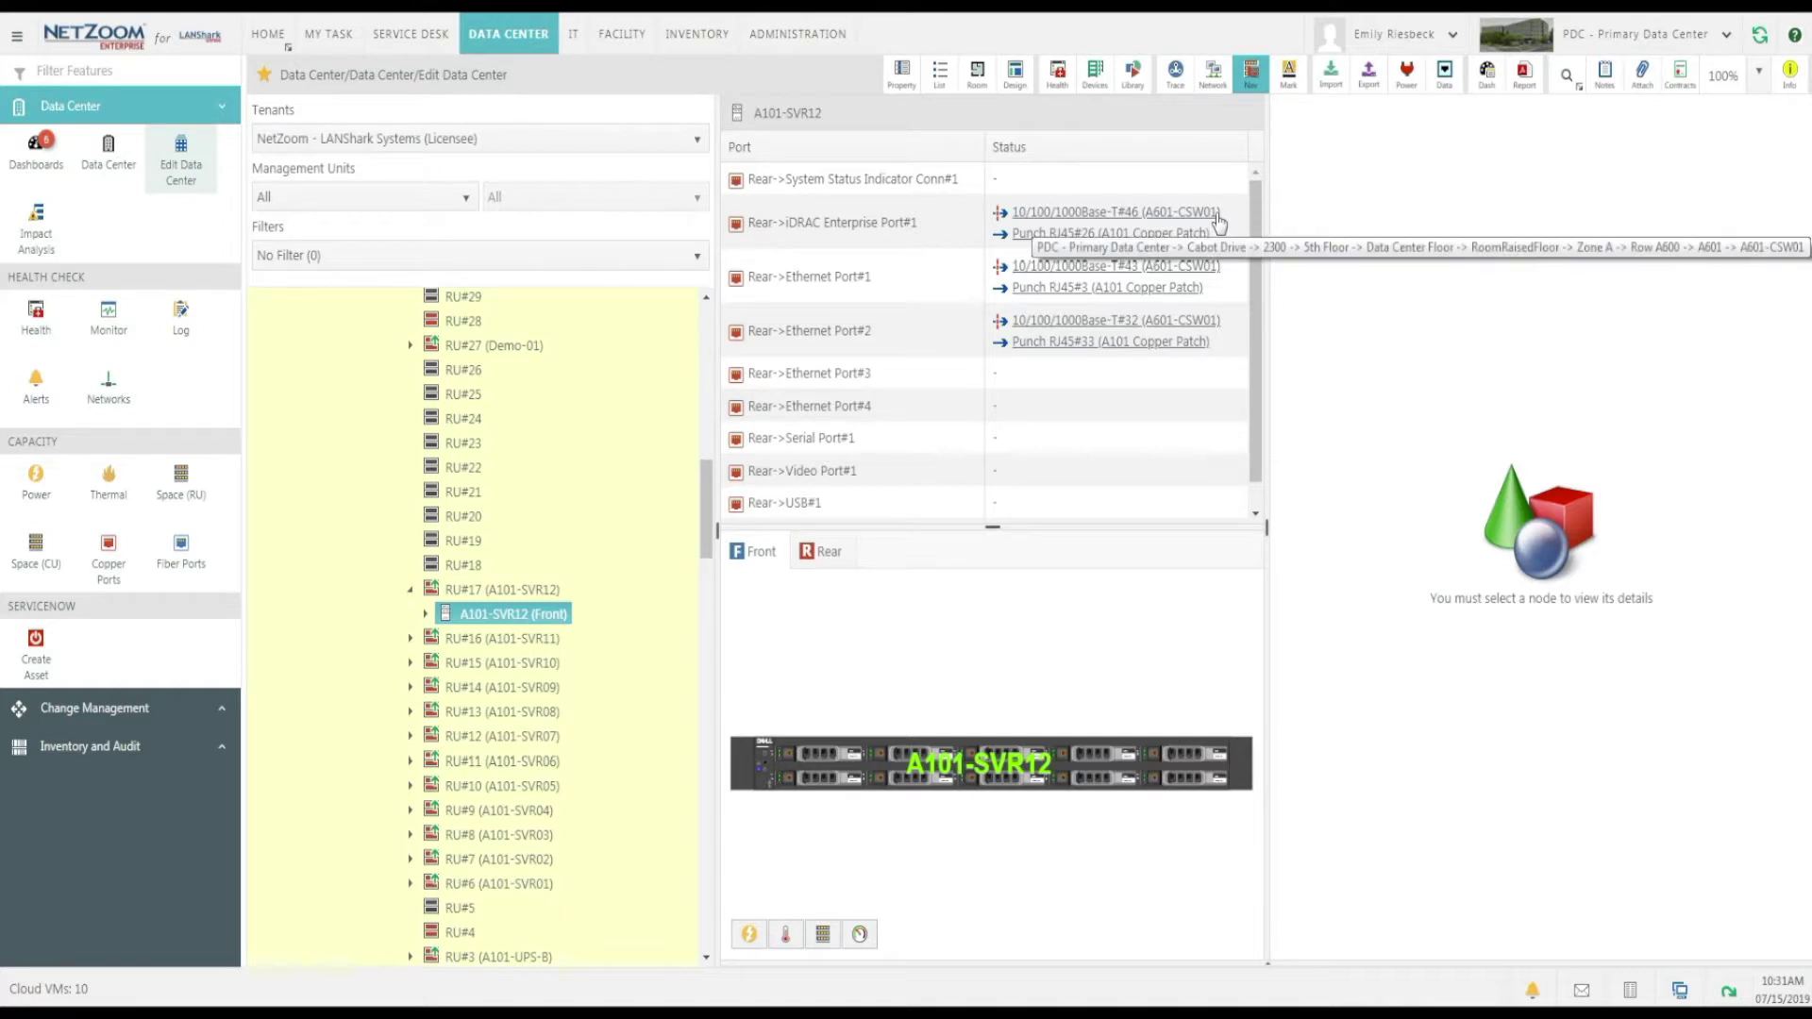
Step: Follow the iDRAC link via A601-CSW01 to Punch RJ45#26 and Front RJ45#26 on A101 Copper Patch
{"action": "left_click", "coordinate": [1207, 209]}
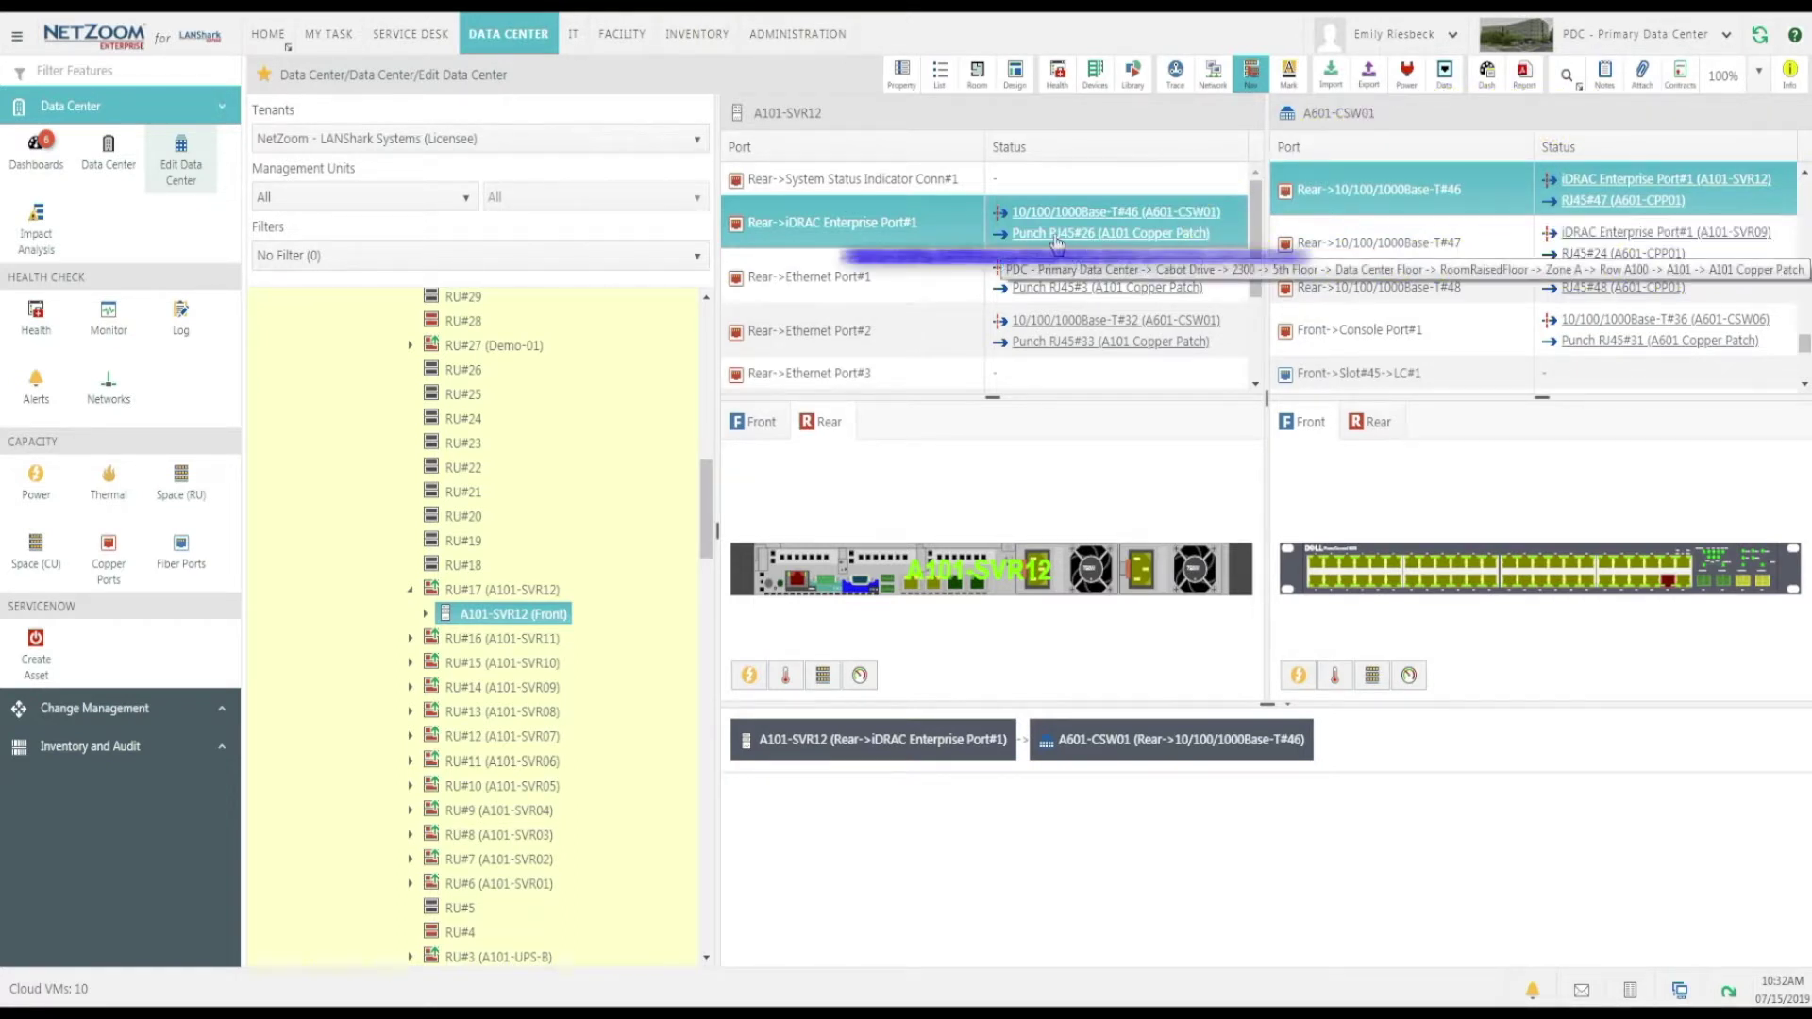
{"action": "left_click", "coordinate": [1057, 242]}
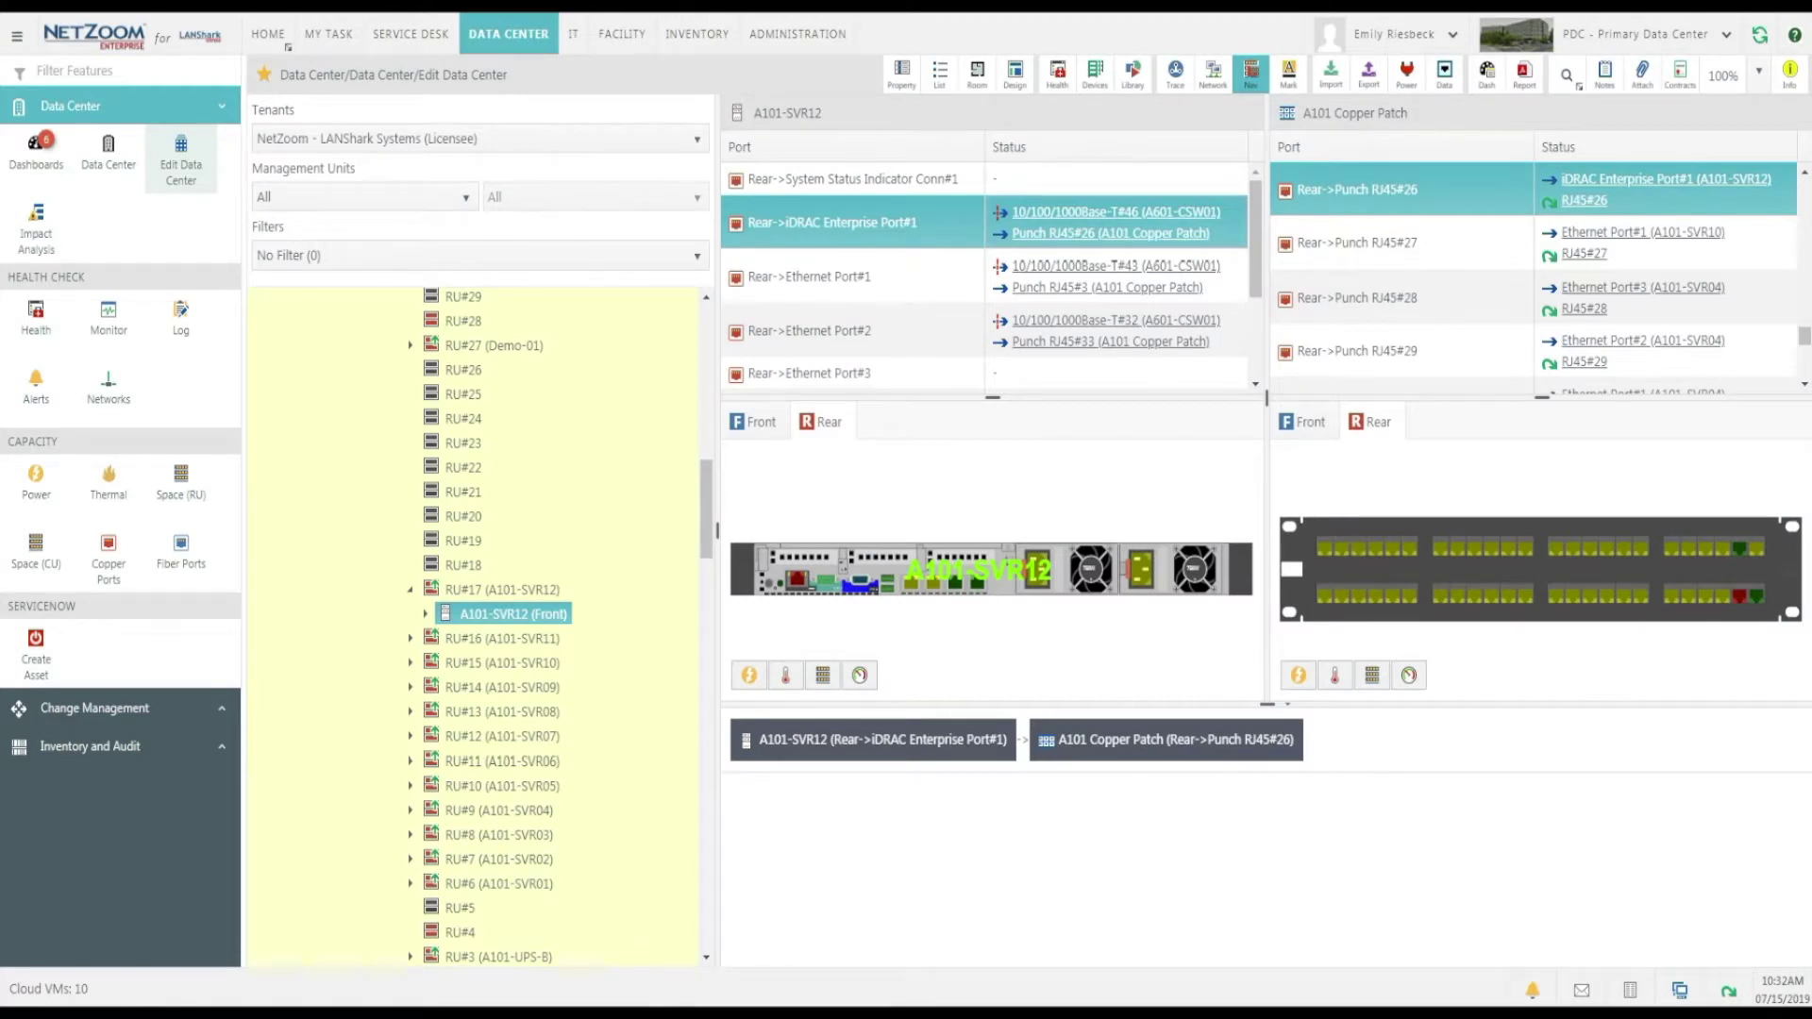
{"action": "mouse_move", "coordinate": [1604, 211]}
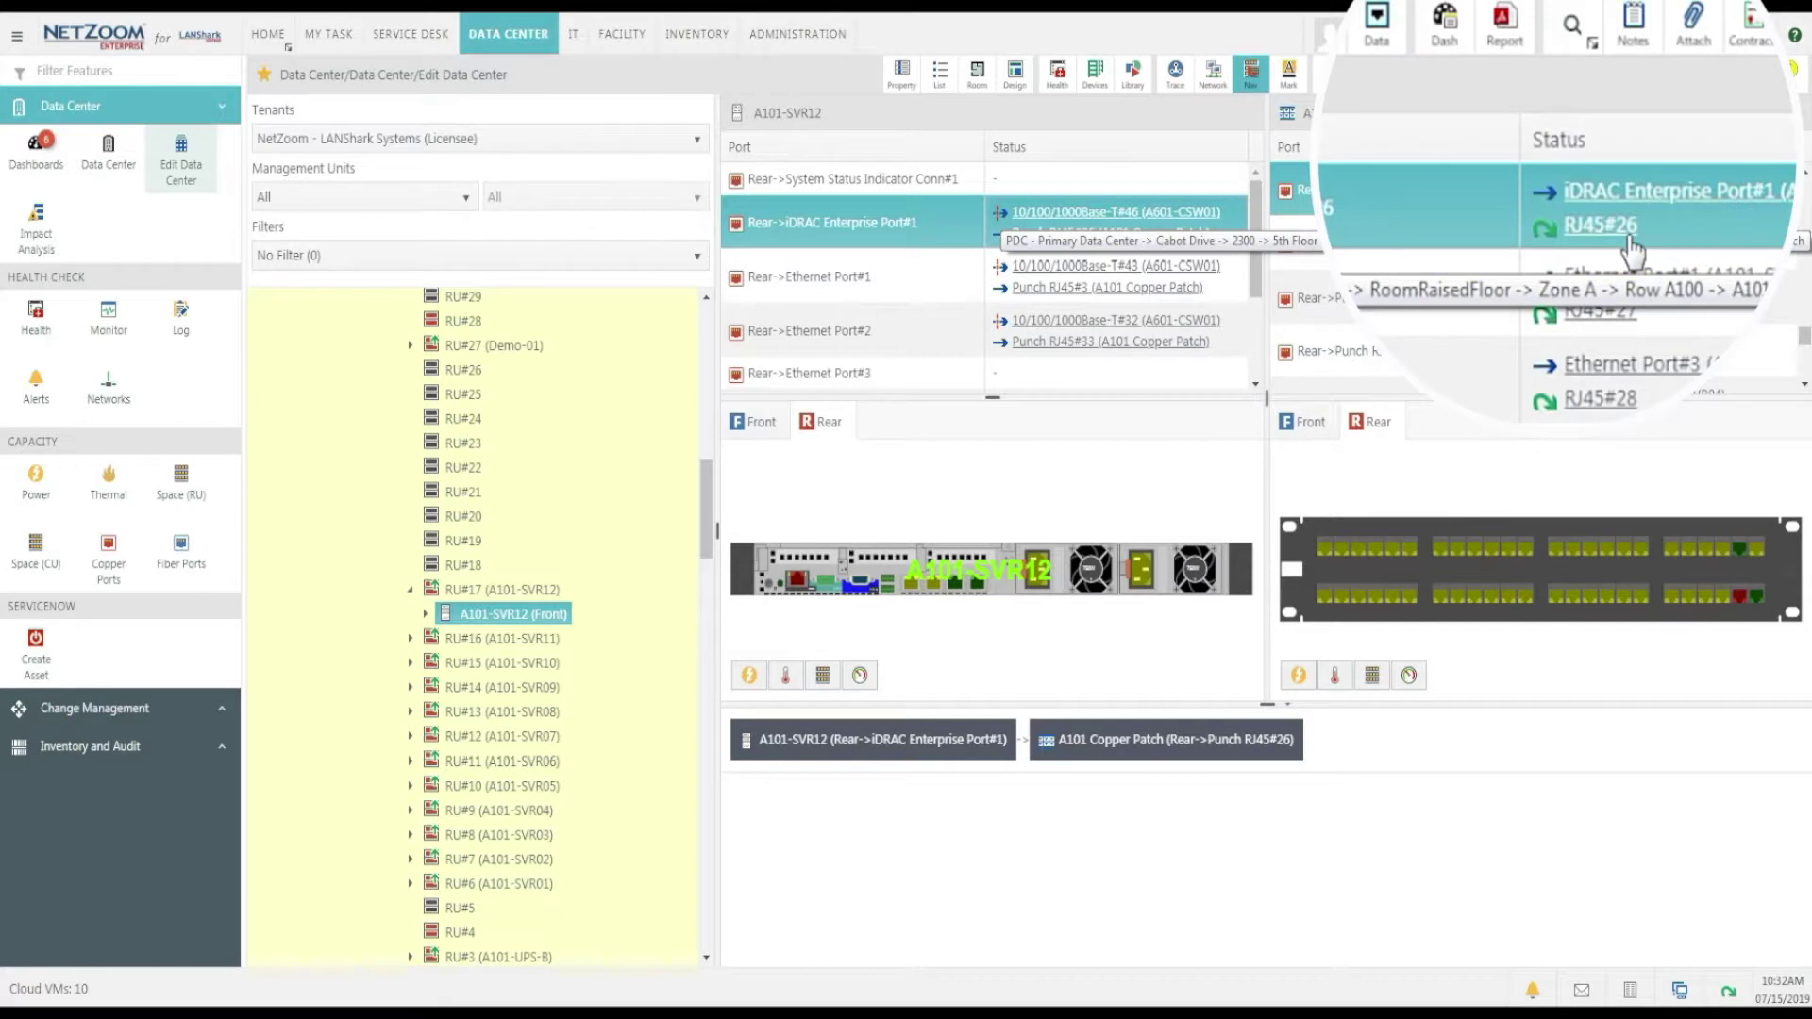
{"action": "left_click", "coordinate": [1042, 231]}
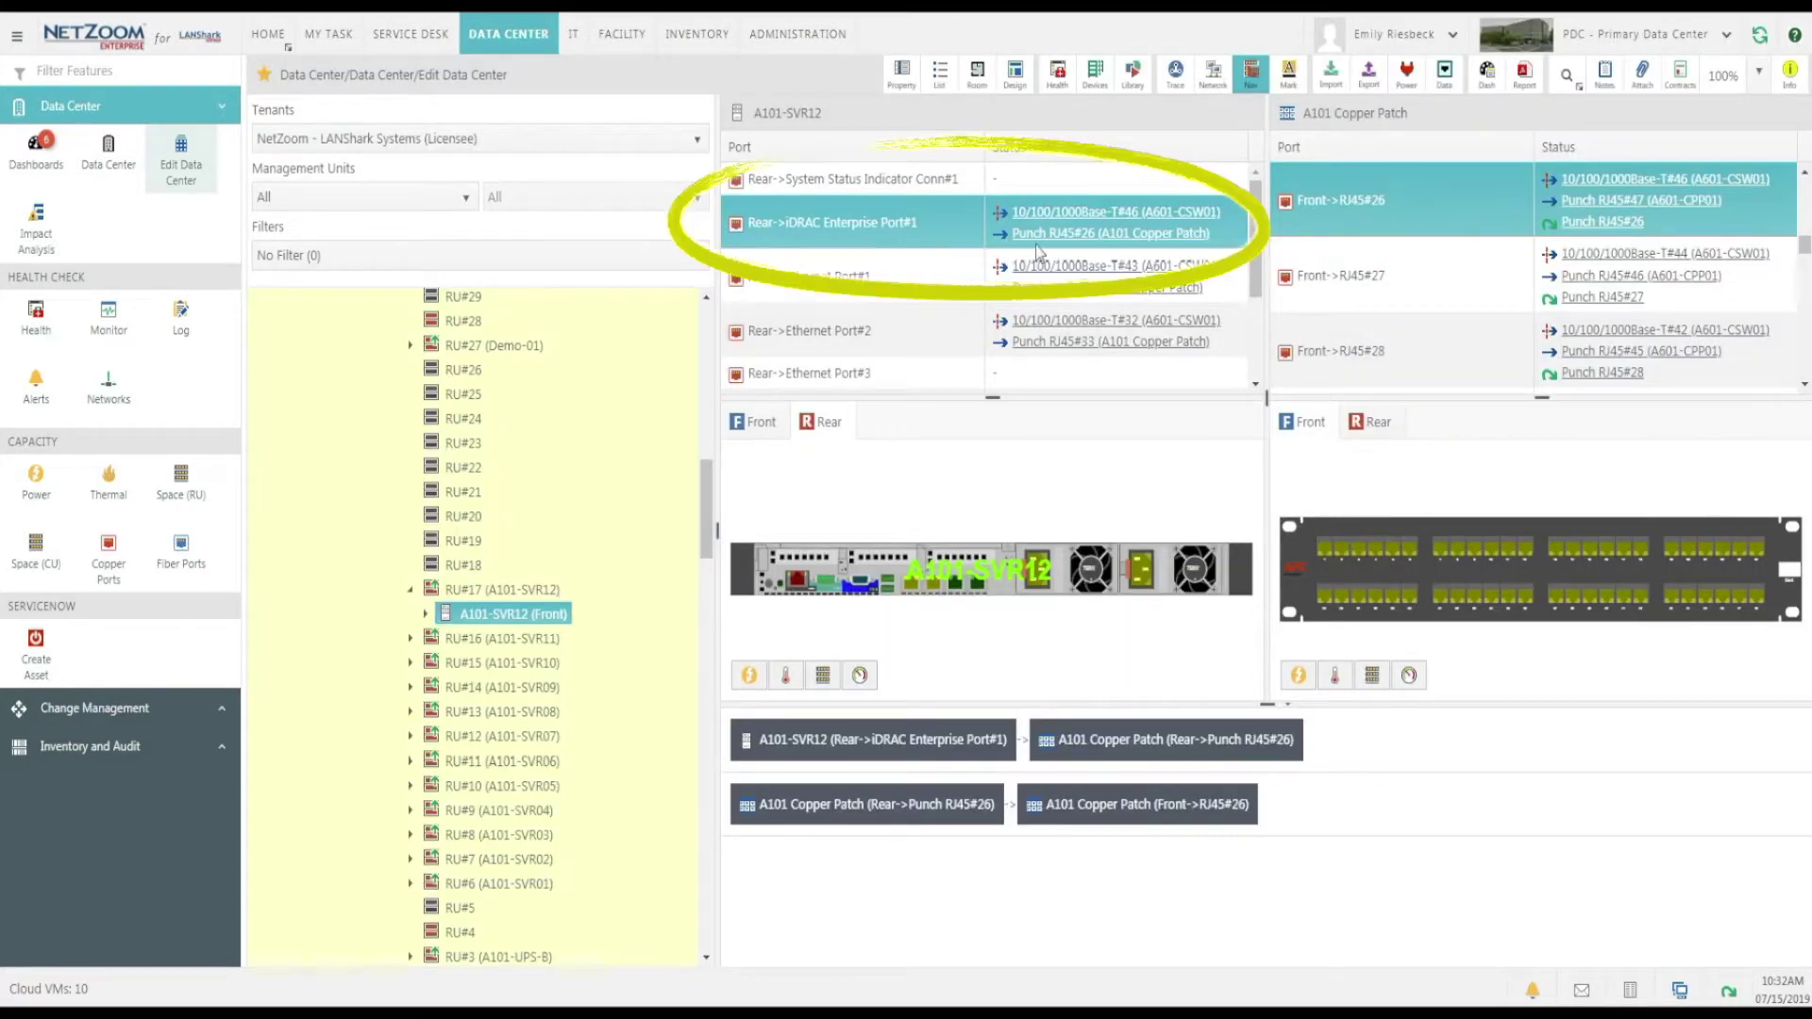
Step: Check RJ45#26's rear punch, return to the server, then open Inventory's Basic Device Models
{"action": "left_click", "coordinate": [1597, 223]}
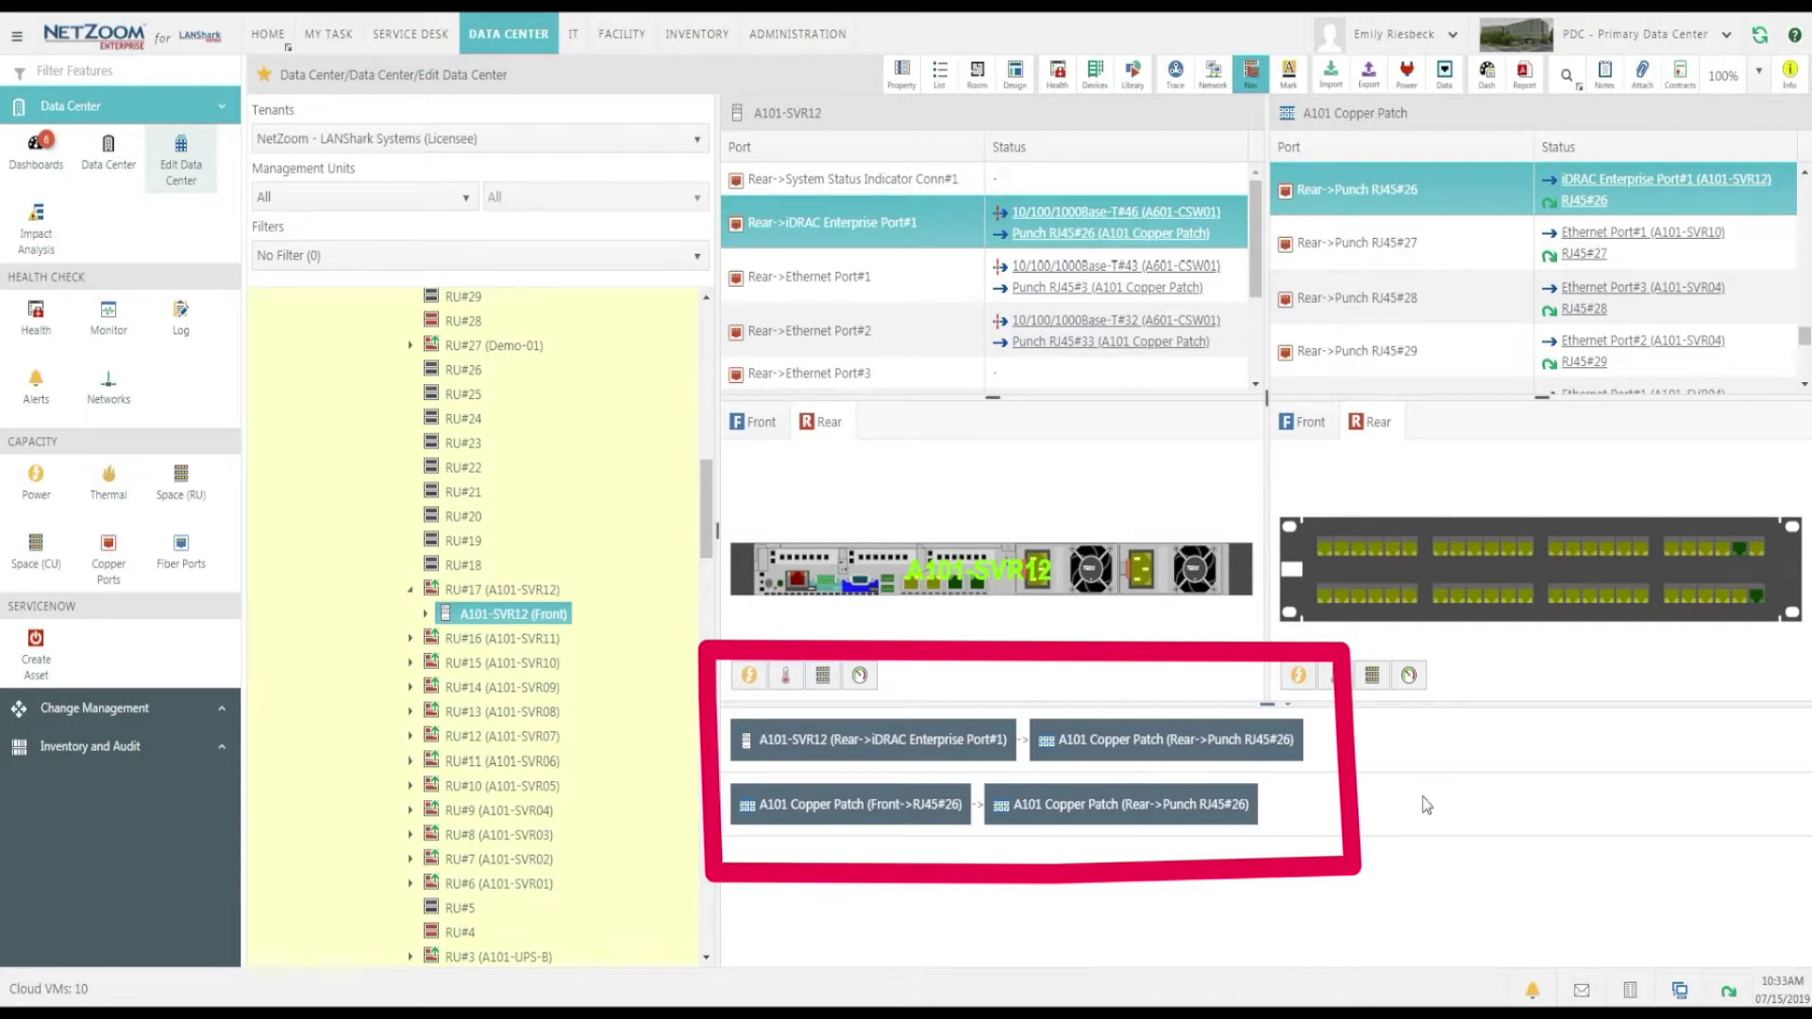
{"action": "left_click", "coordinate": [852, 750]}
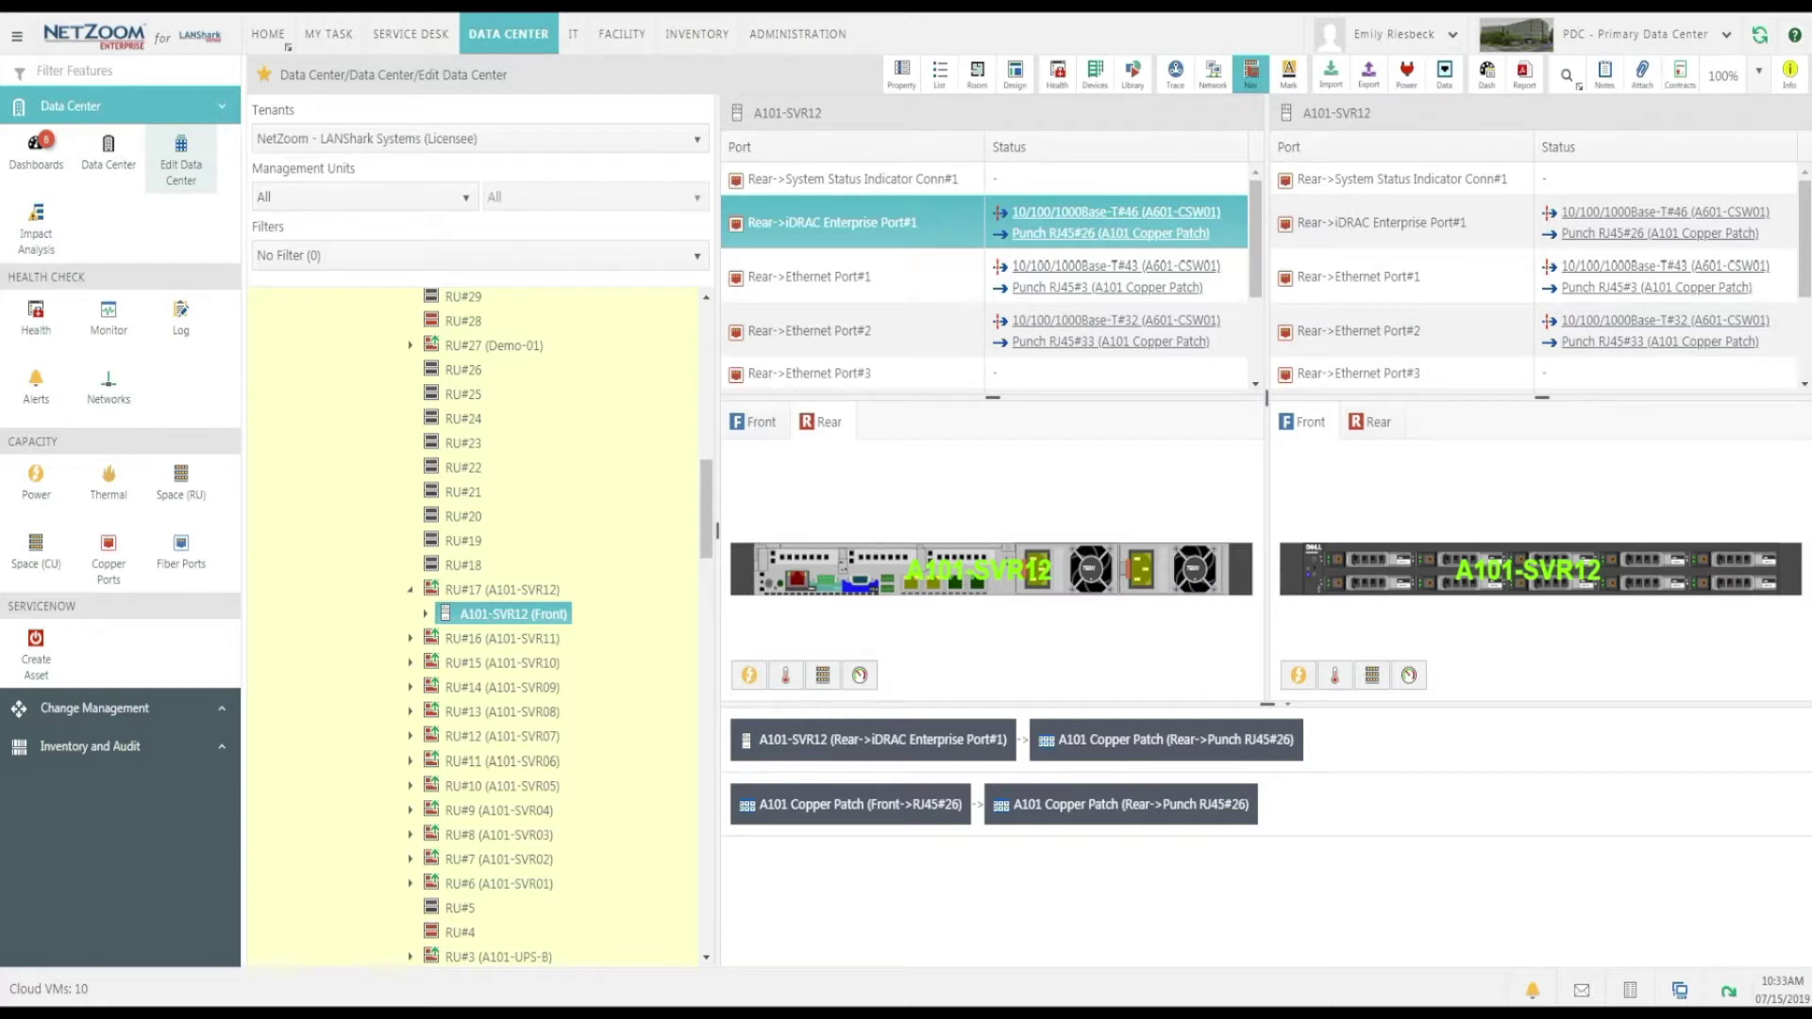
{"action": "left_click", "coordinate": [696, 34]}
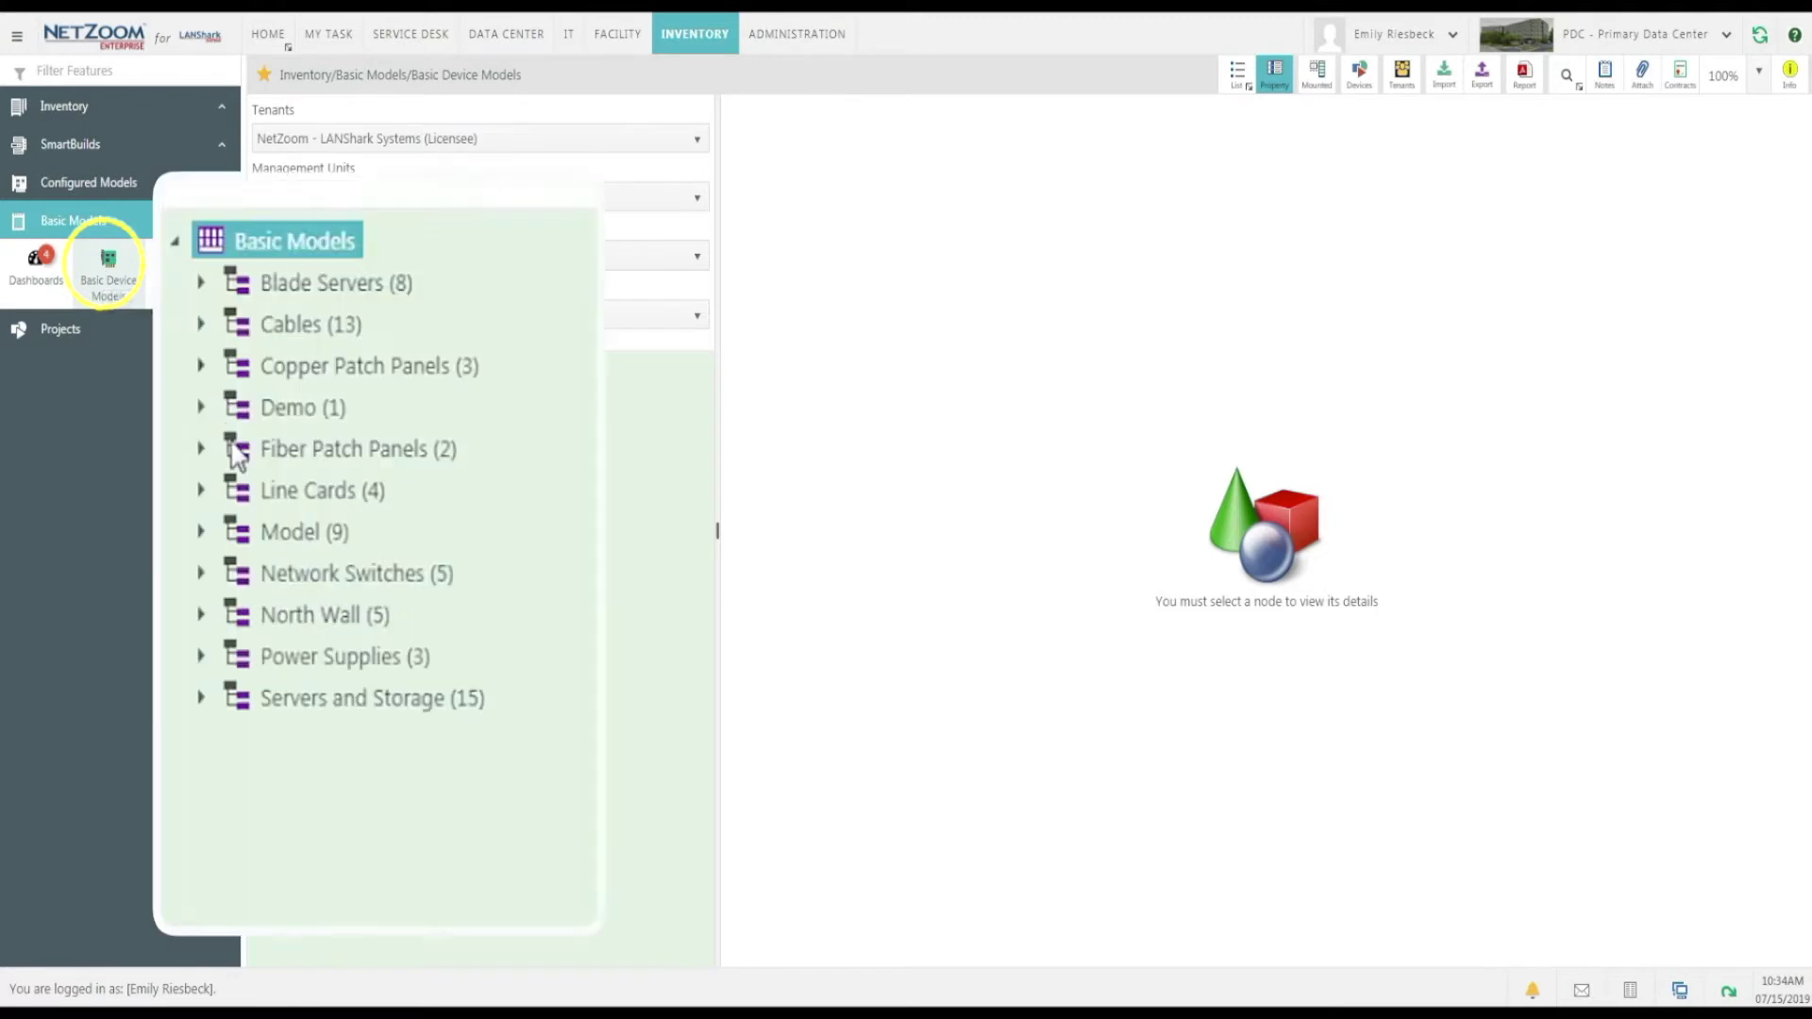
Step: Expand Cables (13) in Basic Models and open the Devices library search
{"action": "left_click", "coordinate": [200, 324]}
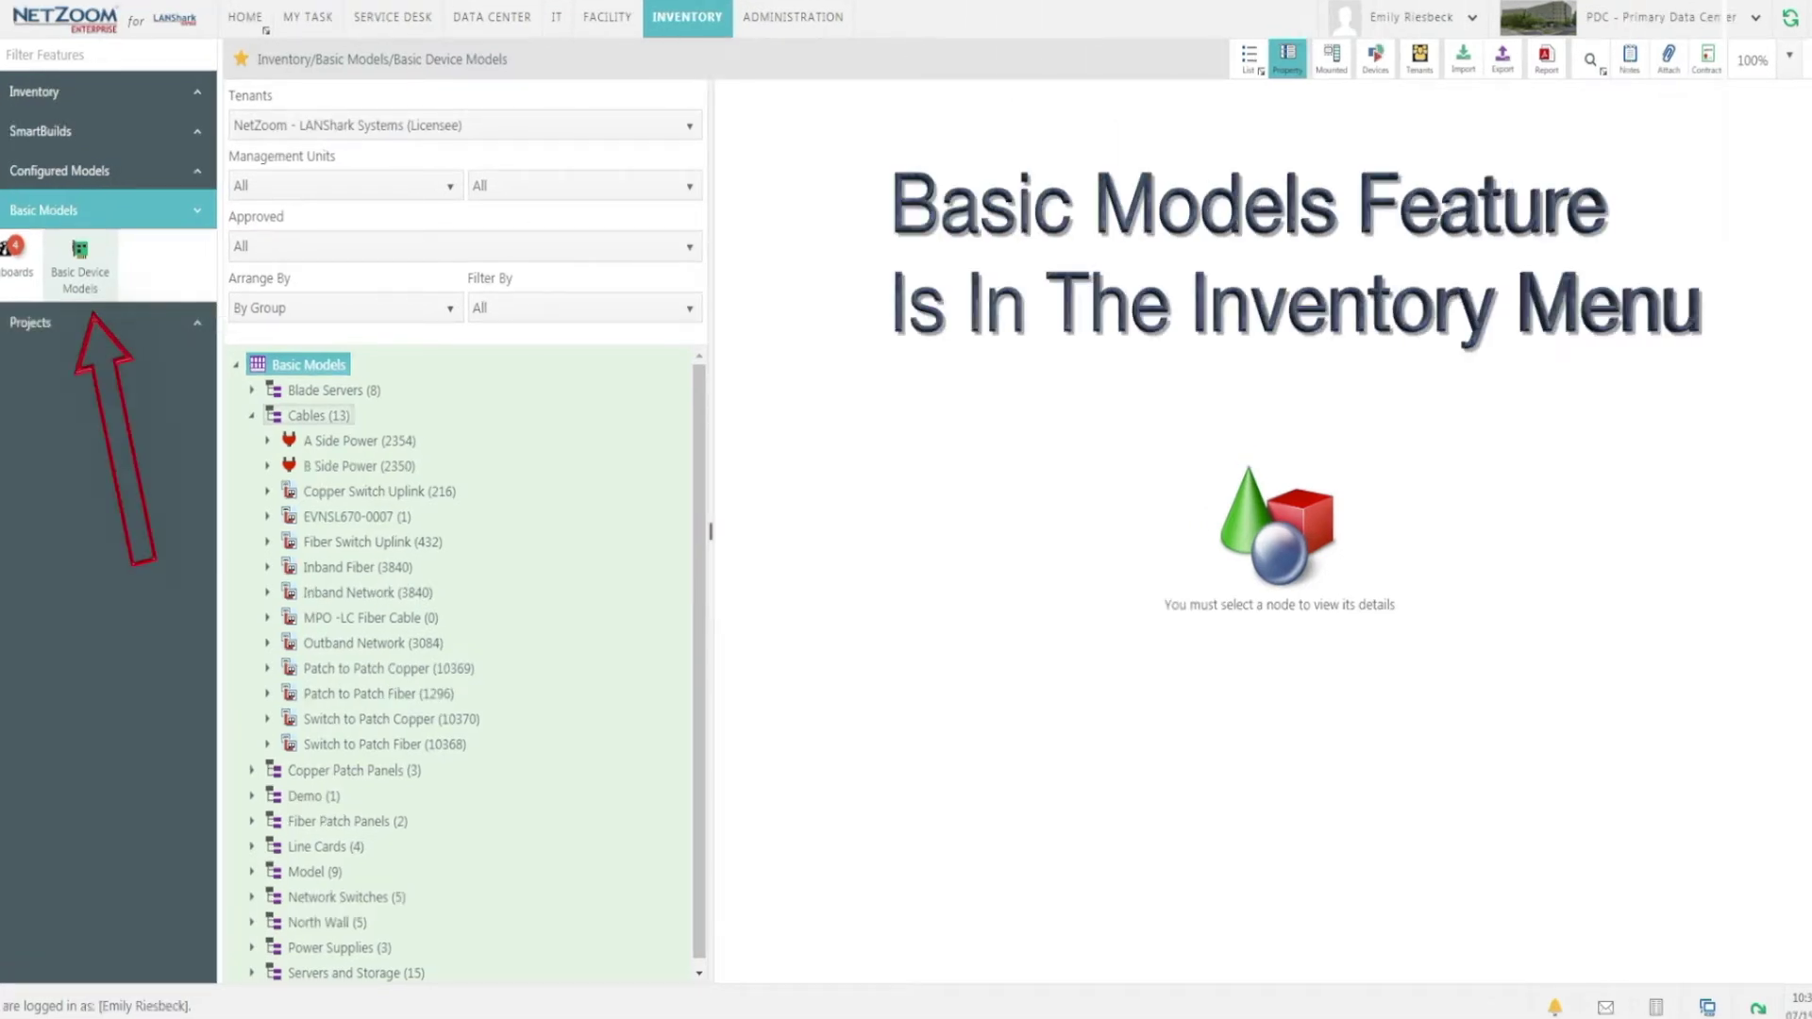
{"action": "left_click", "coordinate": [1375, 75]}
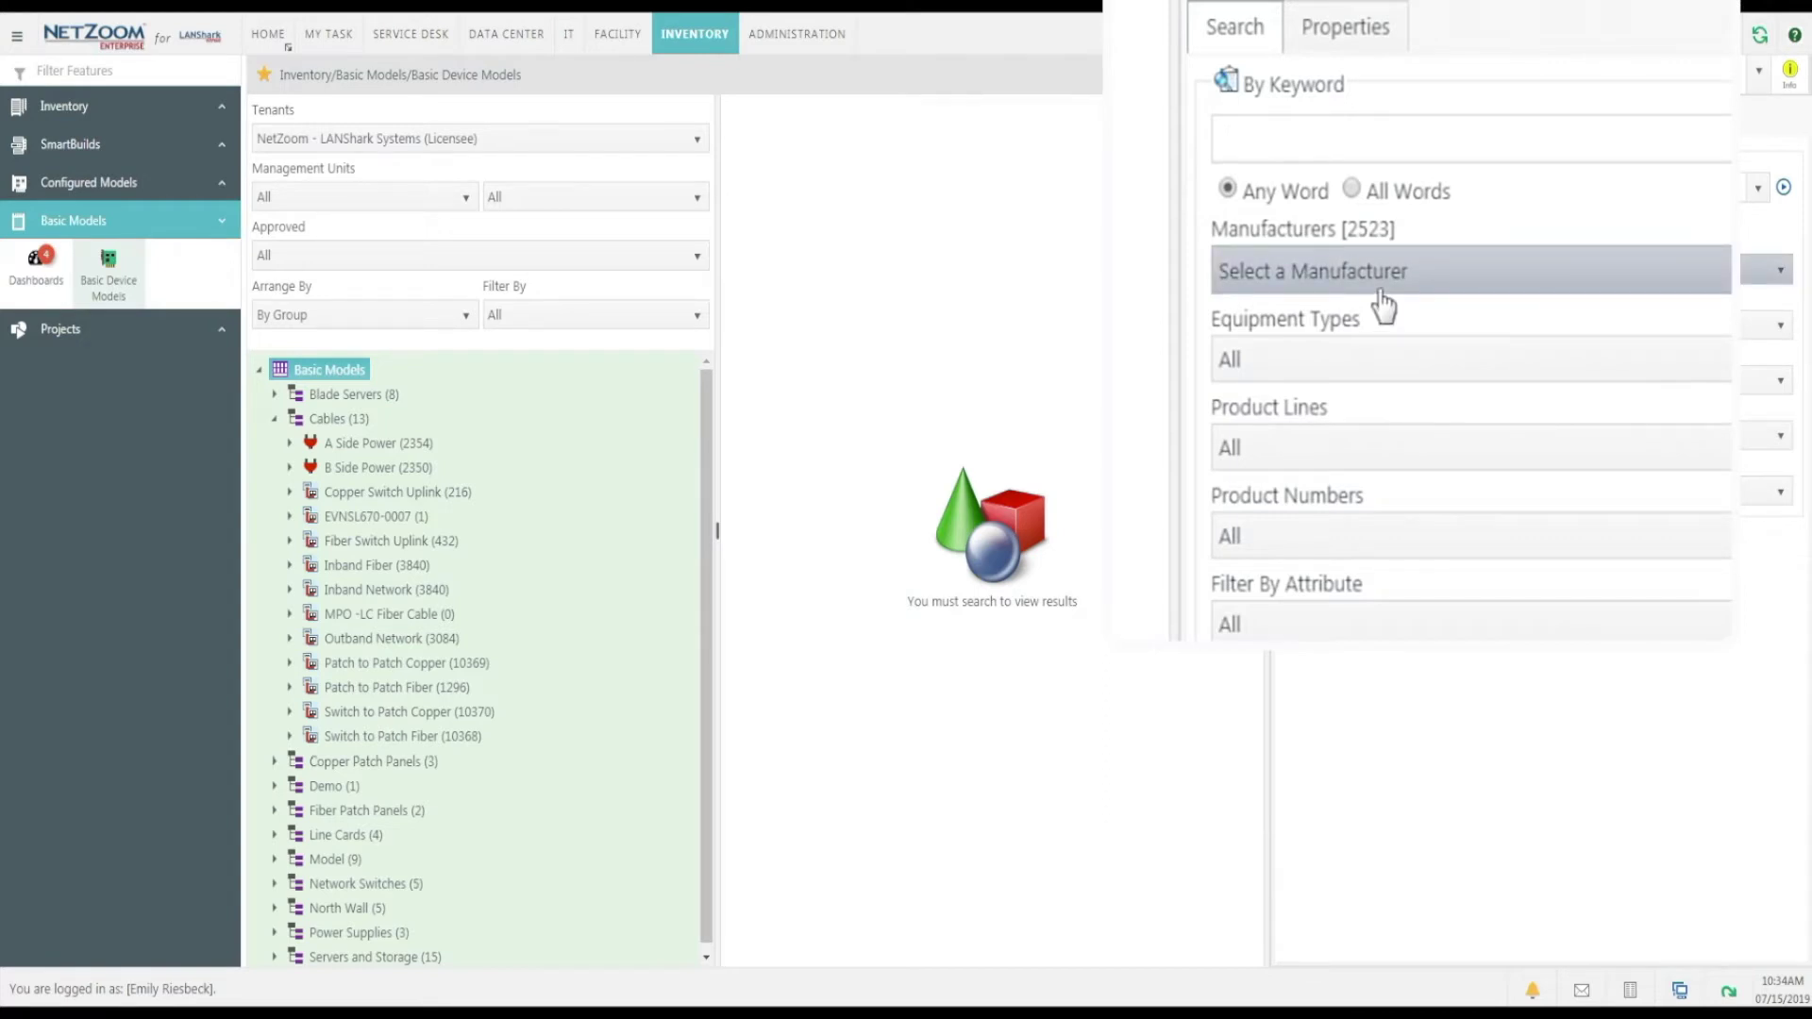
Step: Search manufacturer Data Center Systems and view the 963OM4-0202 OM4 trunk's properties under Cable
{"action": "left_click", "coordinate": [1383, 305]}
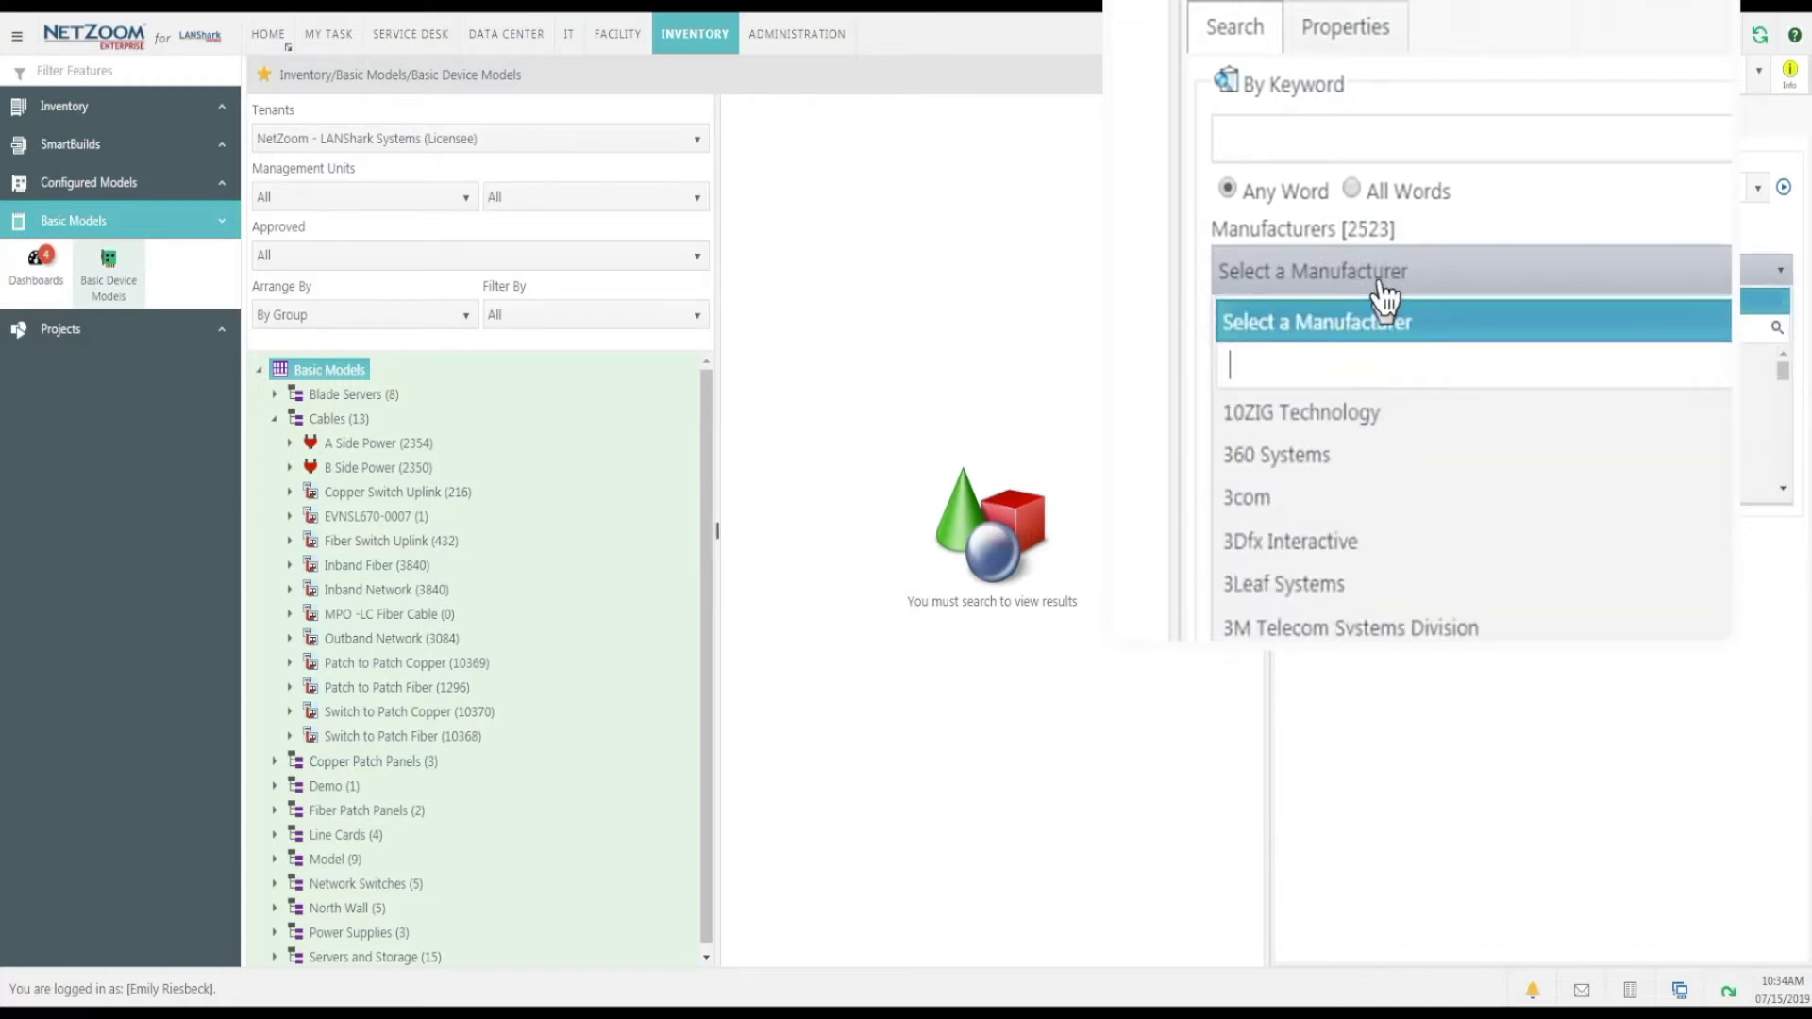
{"action": "type", "text": "data center syts"}
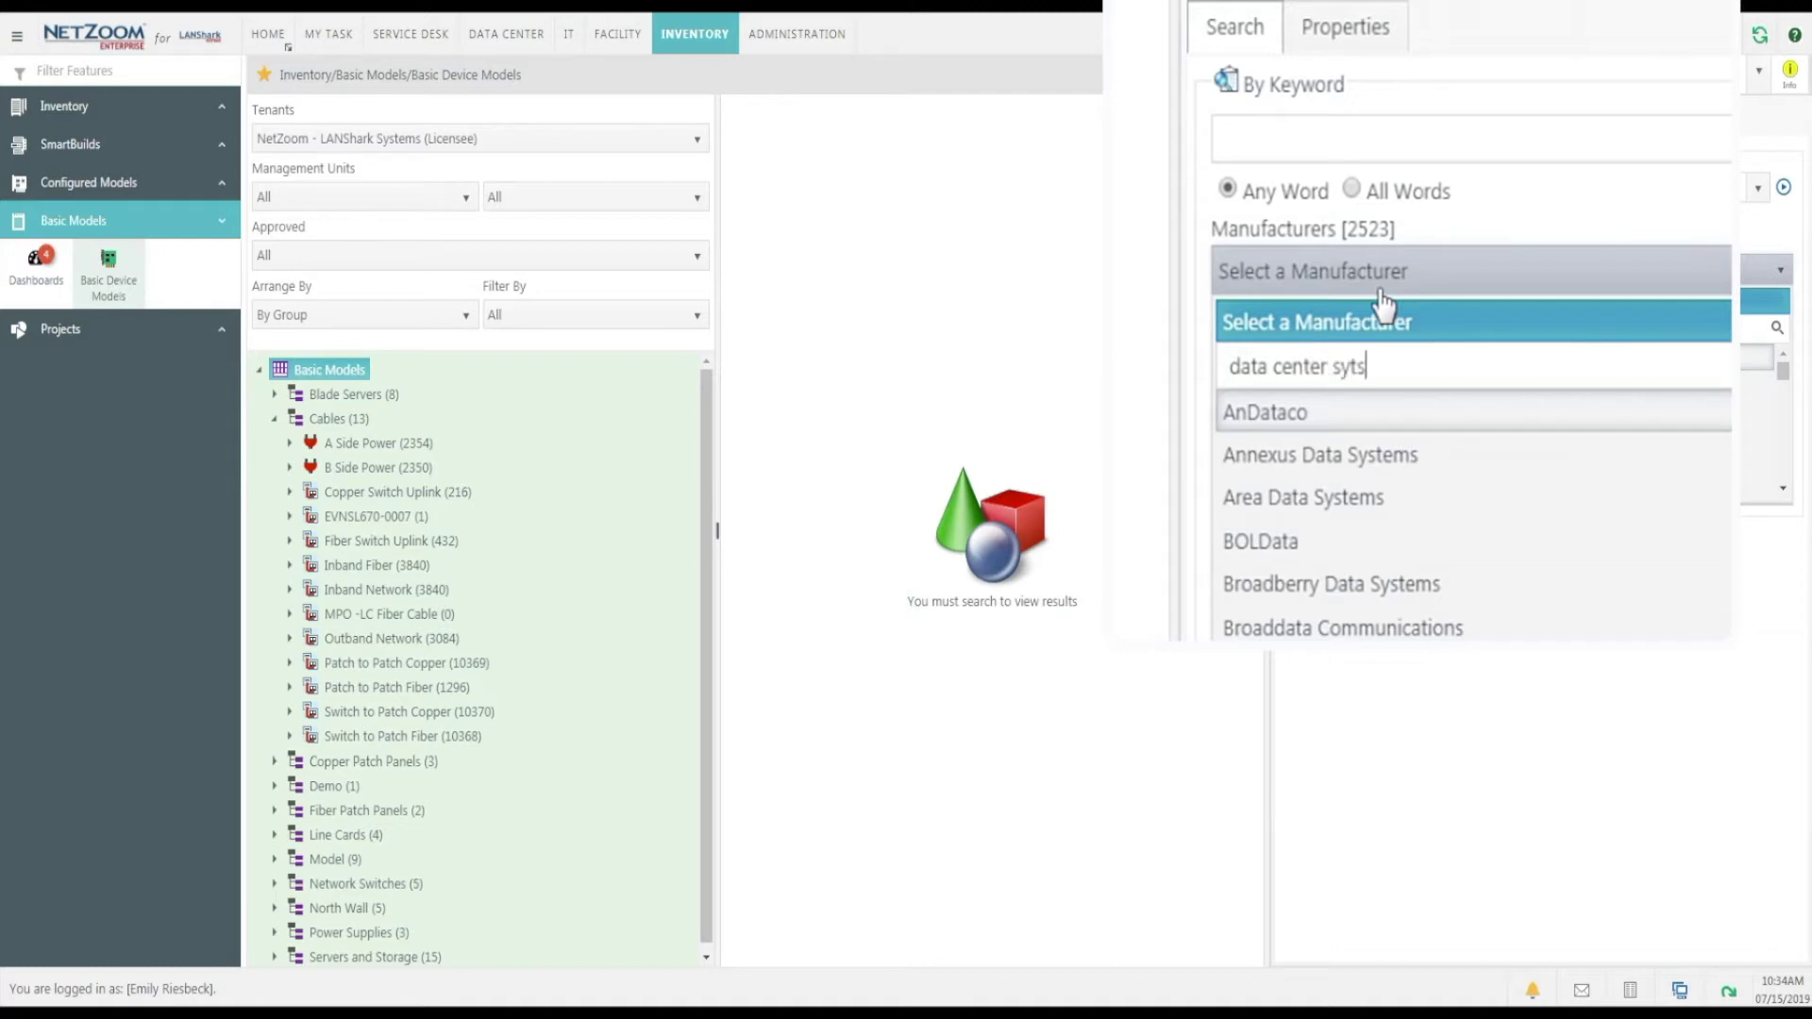
{"action": "key", "text": "BackSpace"}
{"action": "key", "text": "BackSpace"}
{"action": "type", "text": "stems"}
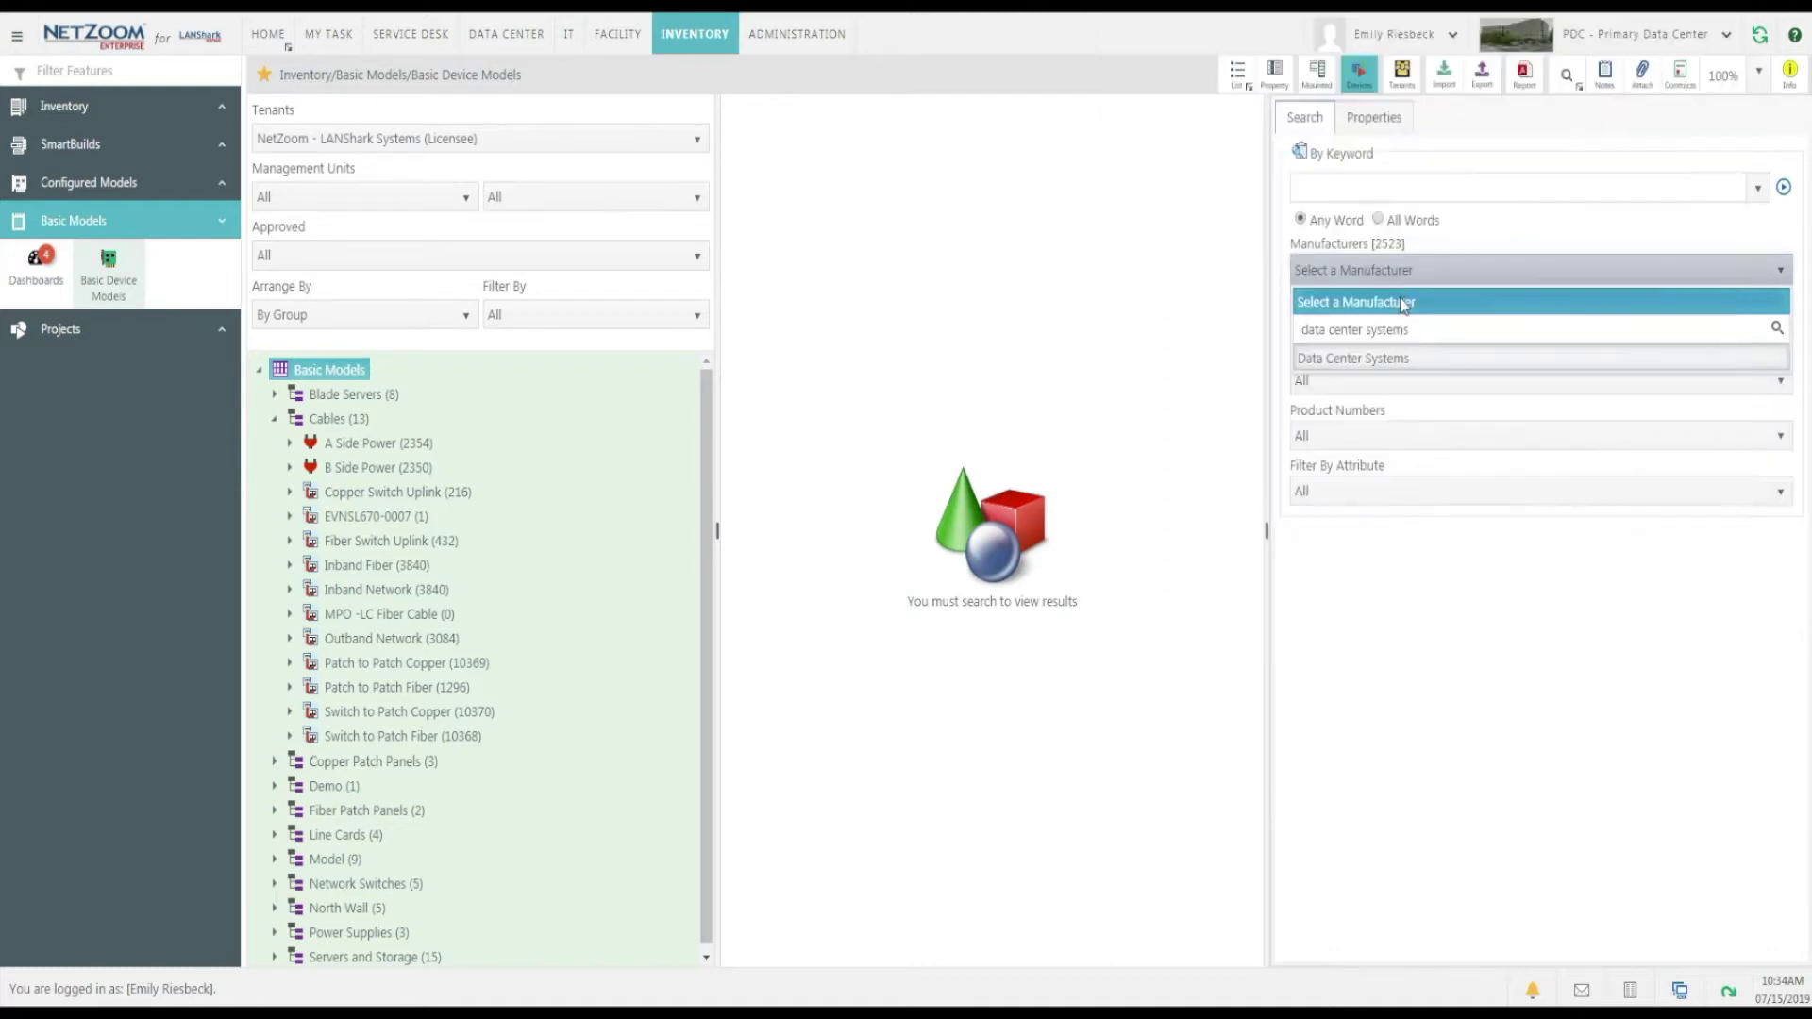
{"action": "left_click", "coordinate": [1397, 358]}
{"action": "left_click", "coordinate": [1783, 187]}
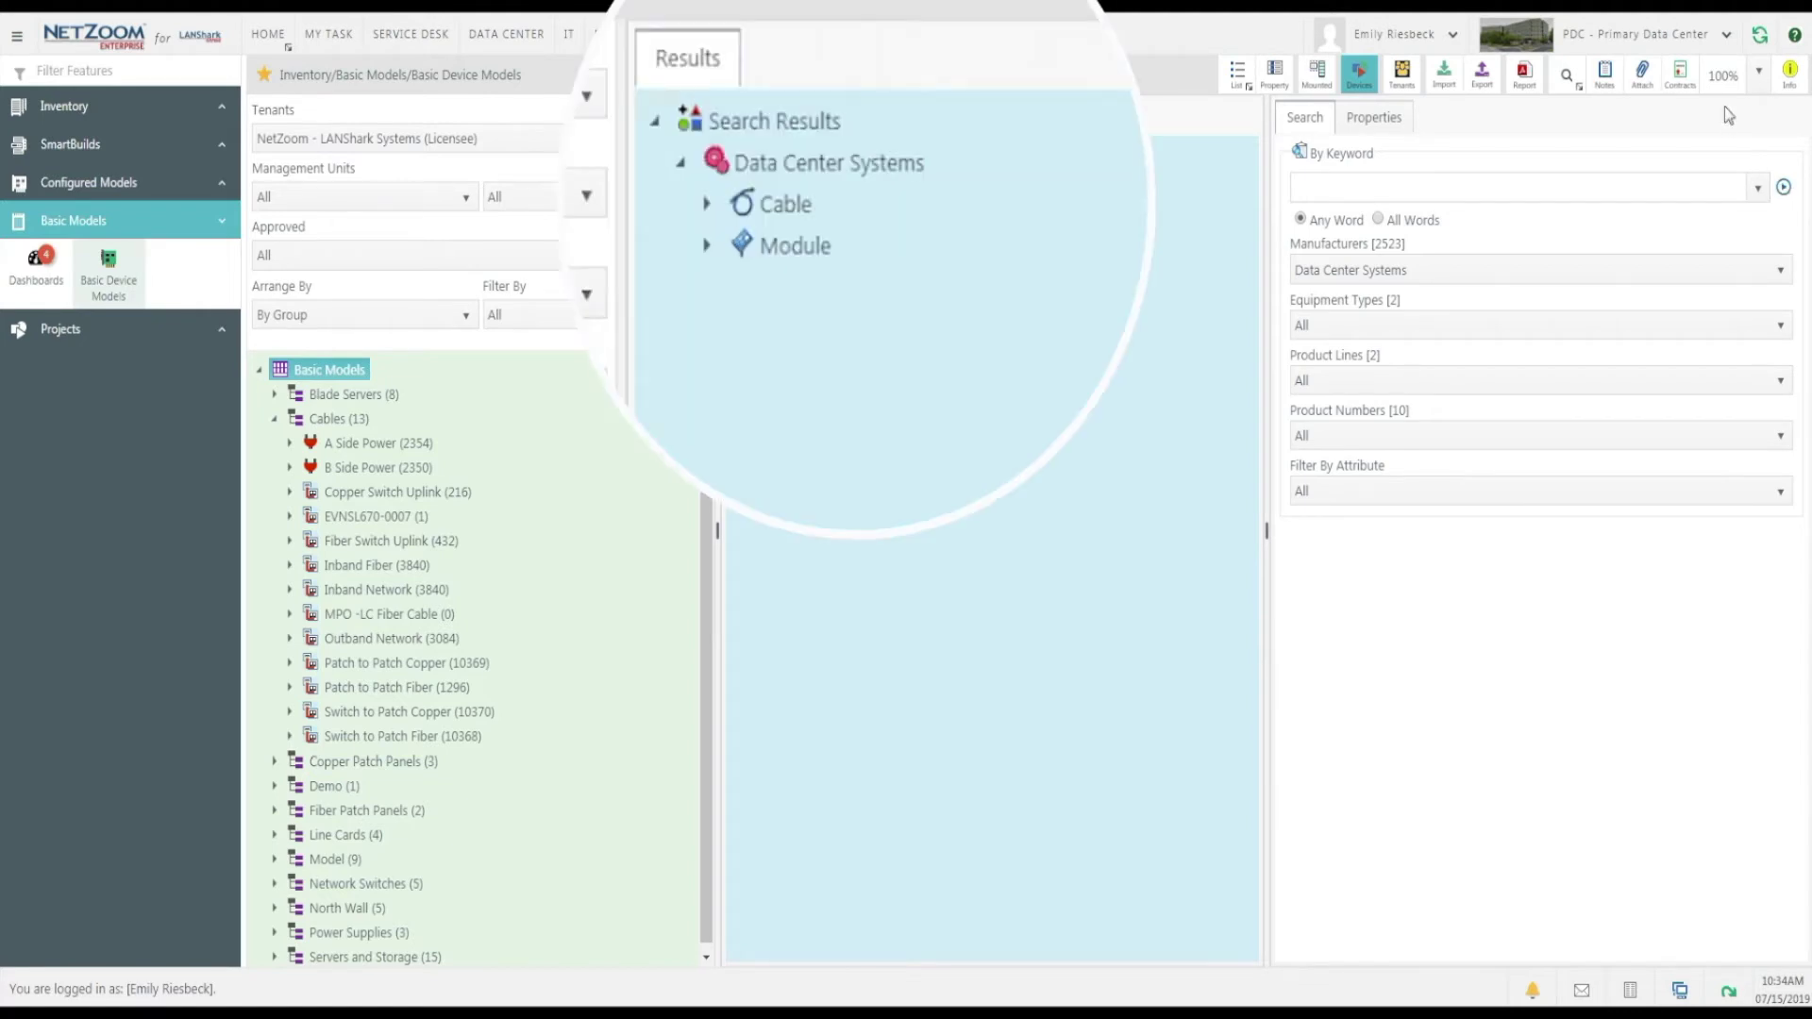
{"action": "left_click", "coordinate": [703, 204]}
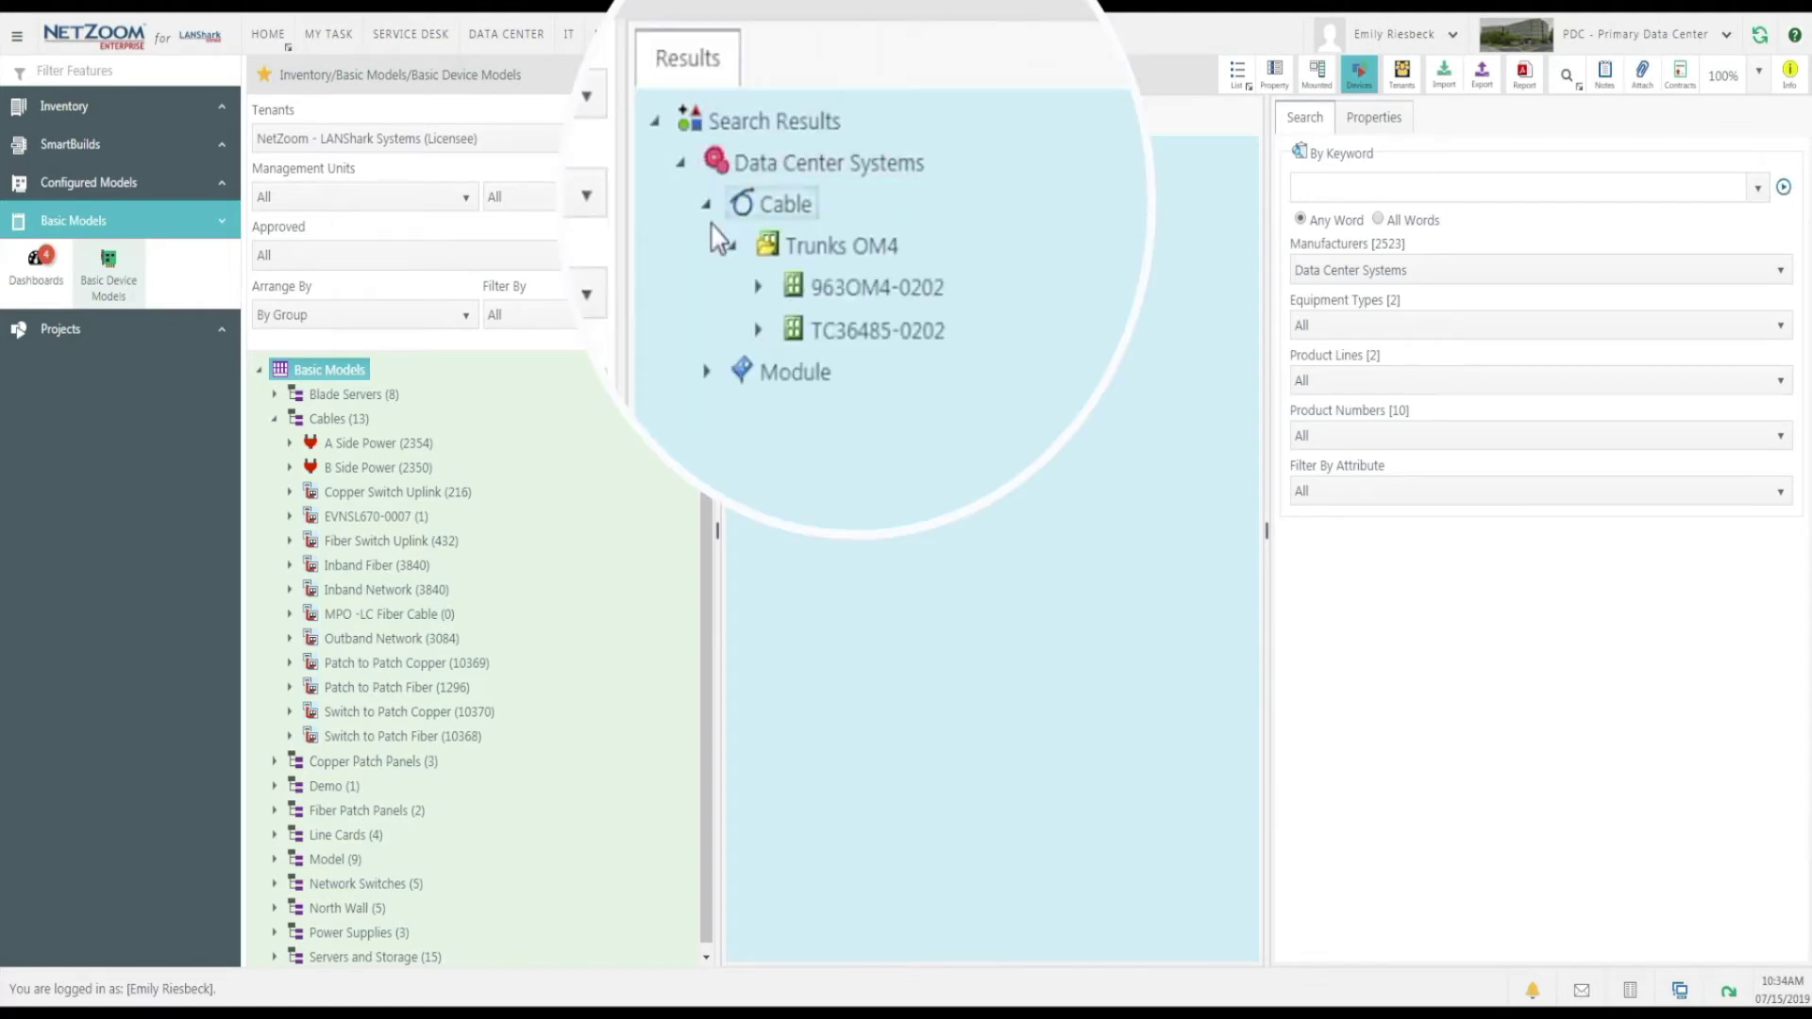
{"action": "left_click", "coordinate": [854, 288]}
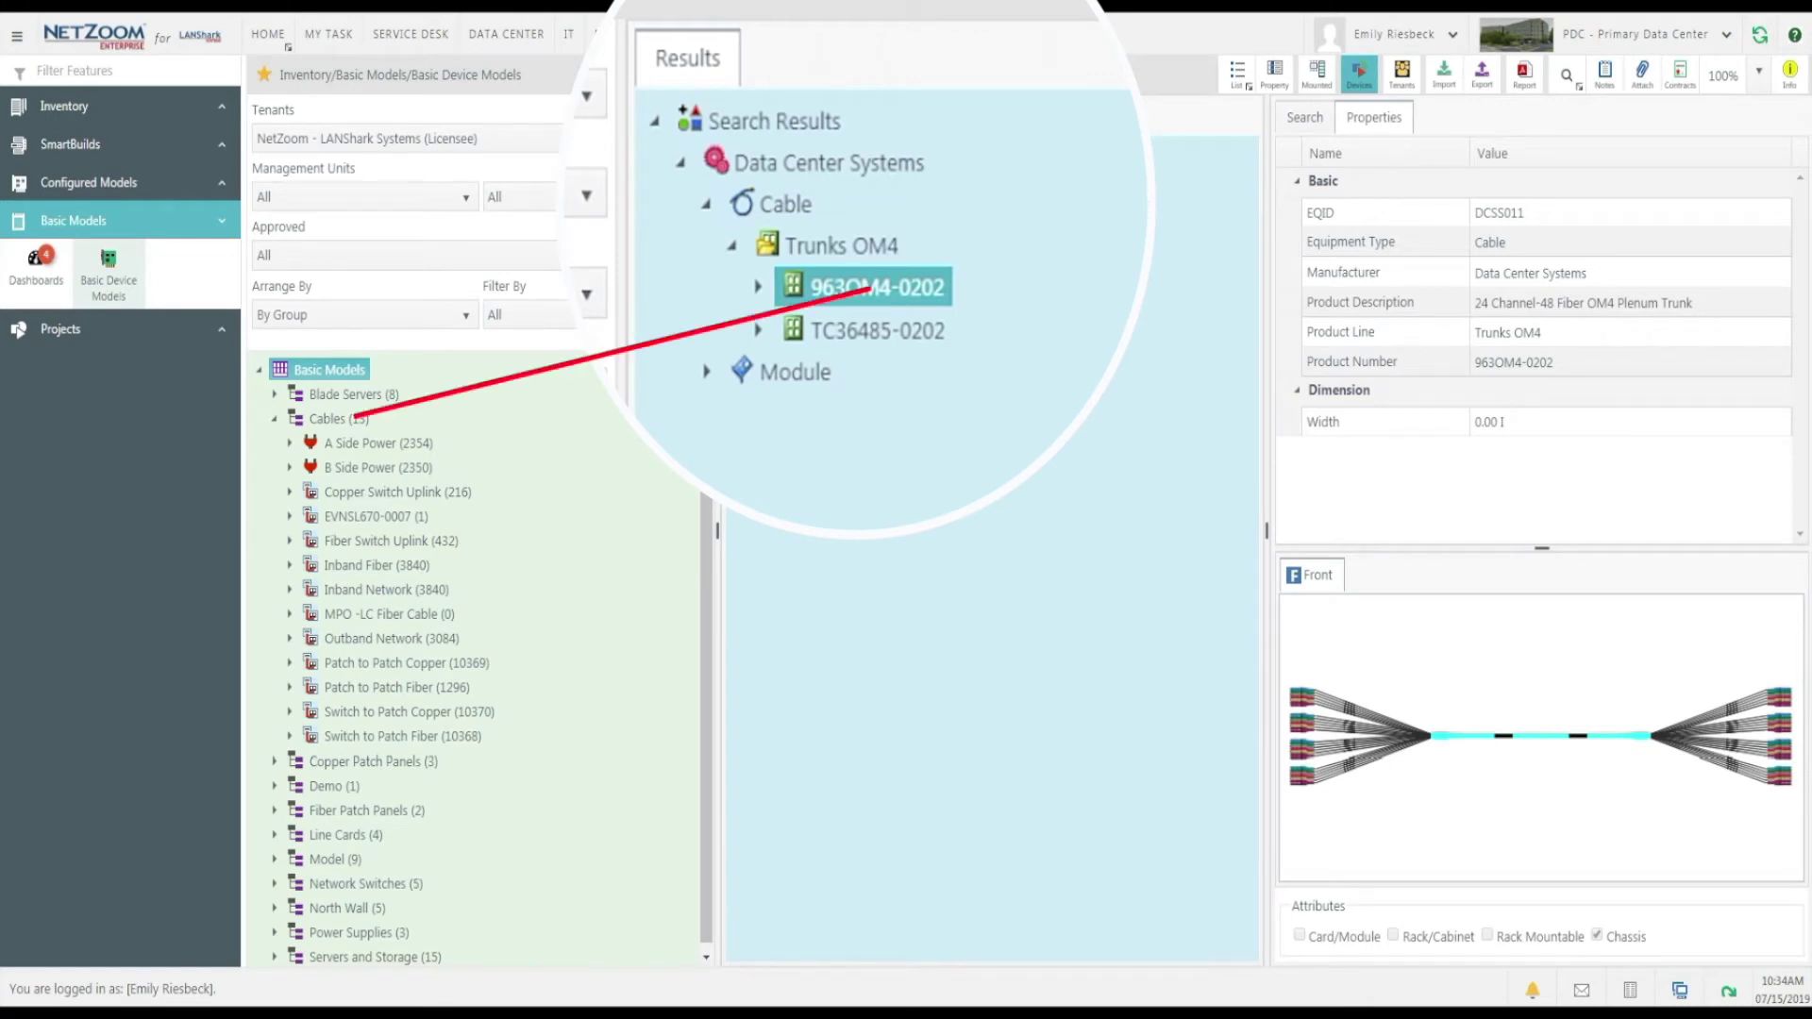
Step: Add cable 963OM4-0202 to Basic Models Cables with Cable Type Fiber and save it
{"action": "double_click", "coordinate": [350, 436]}
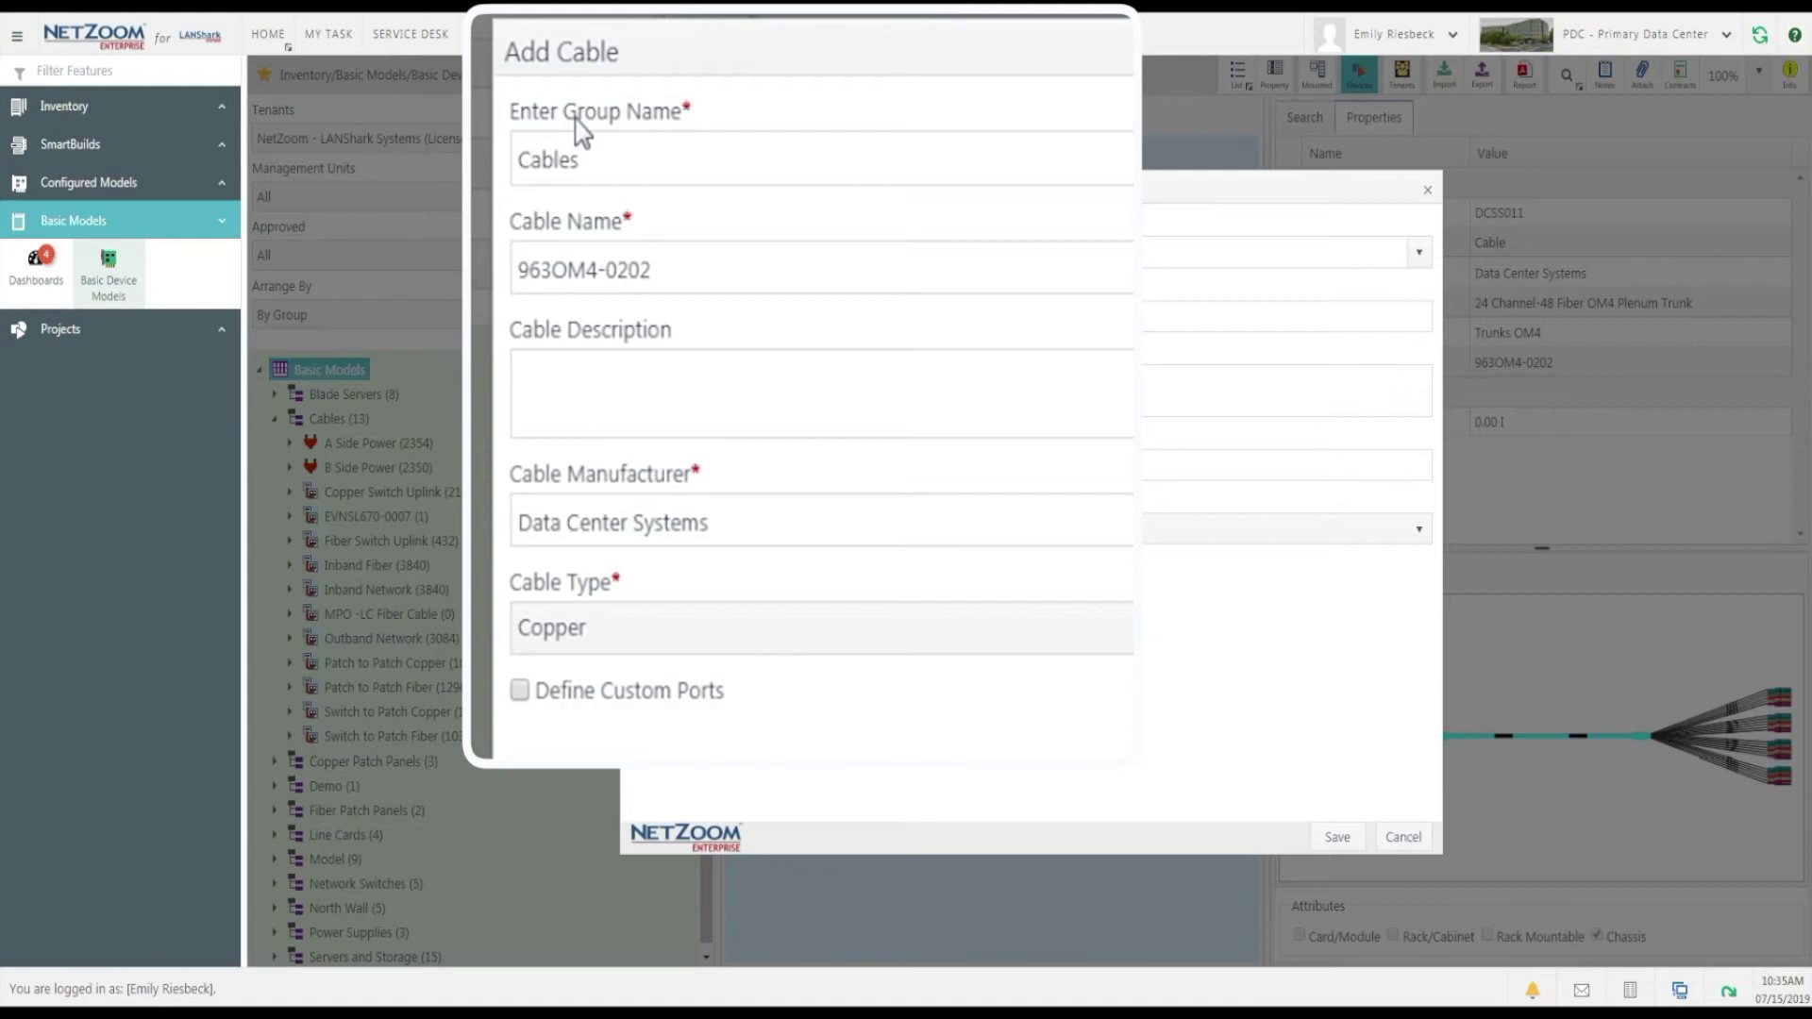
{"action": "left_click", "coordinate": [708, 628]}
{"action": "left_click", "coordinate": [1283, 613]}
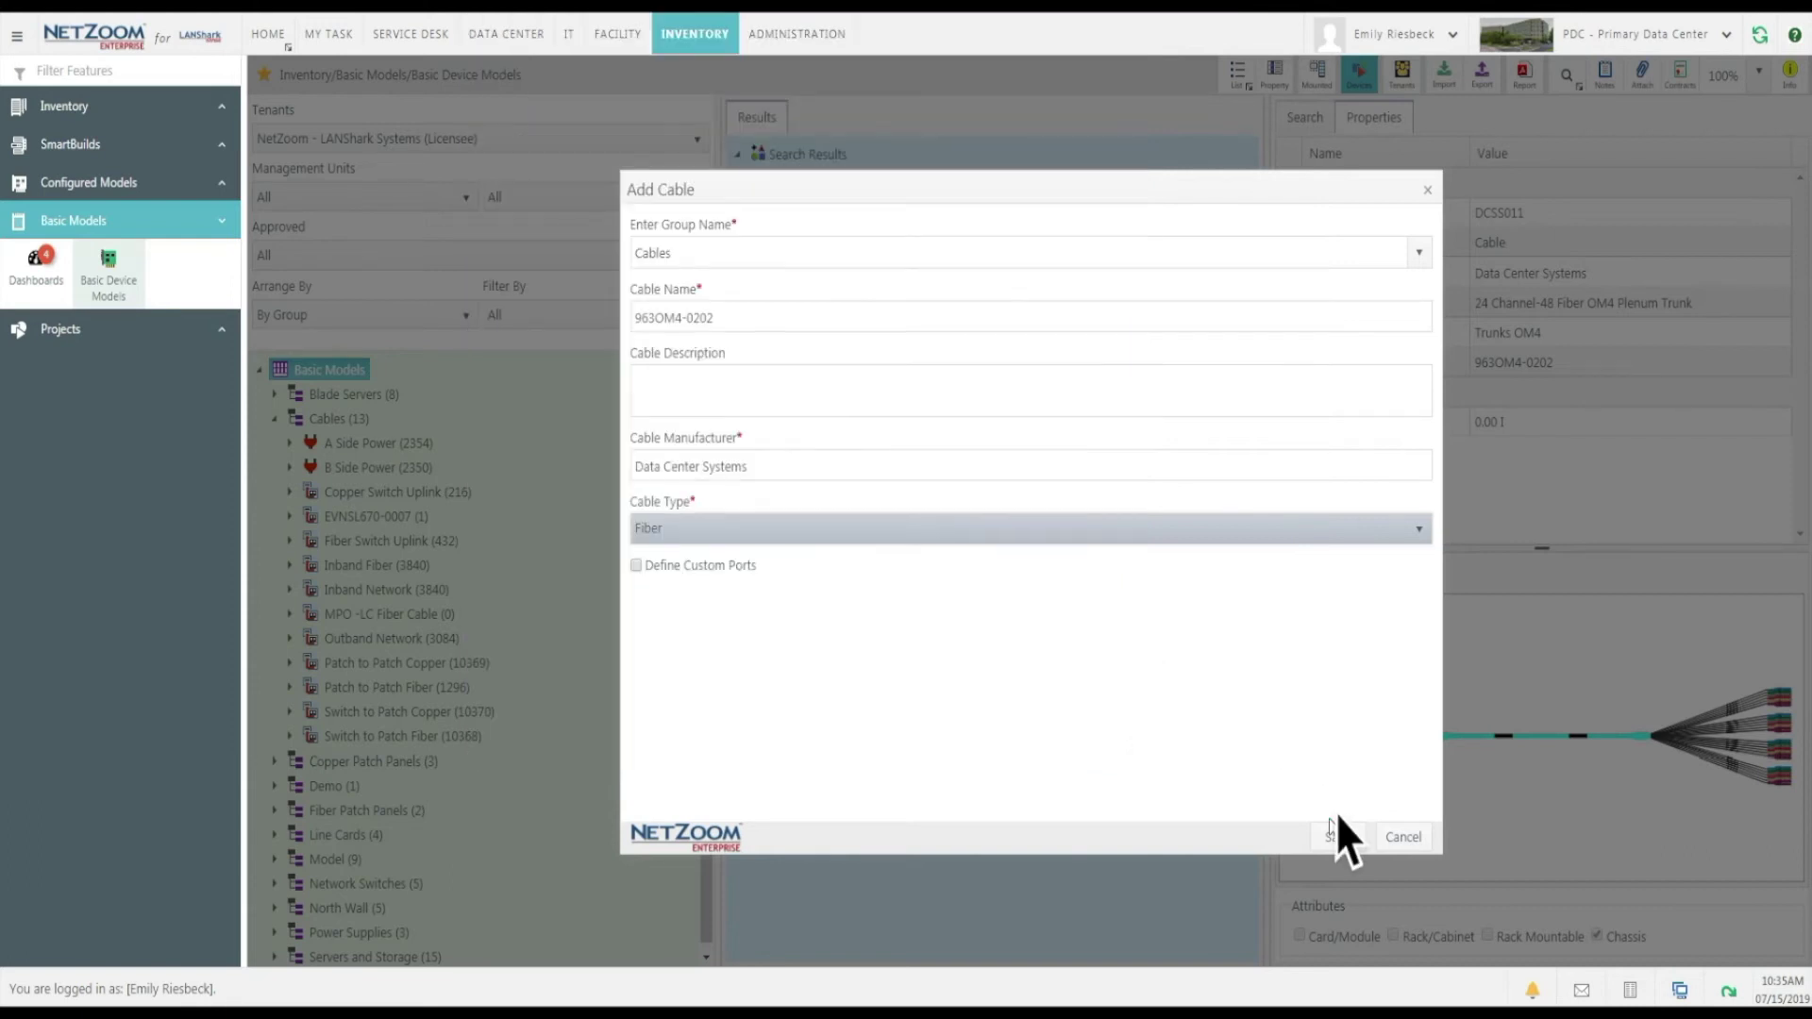
{"action": "left_click", "coordinate": [1339, 834]}
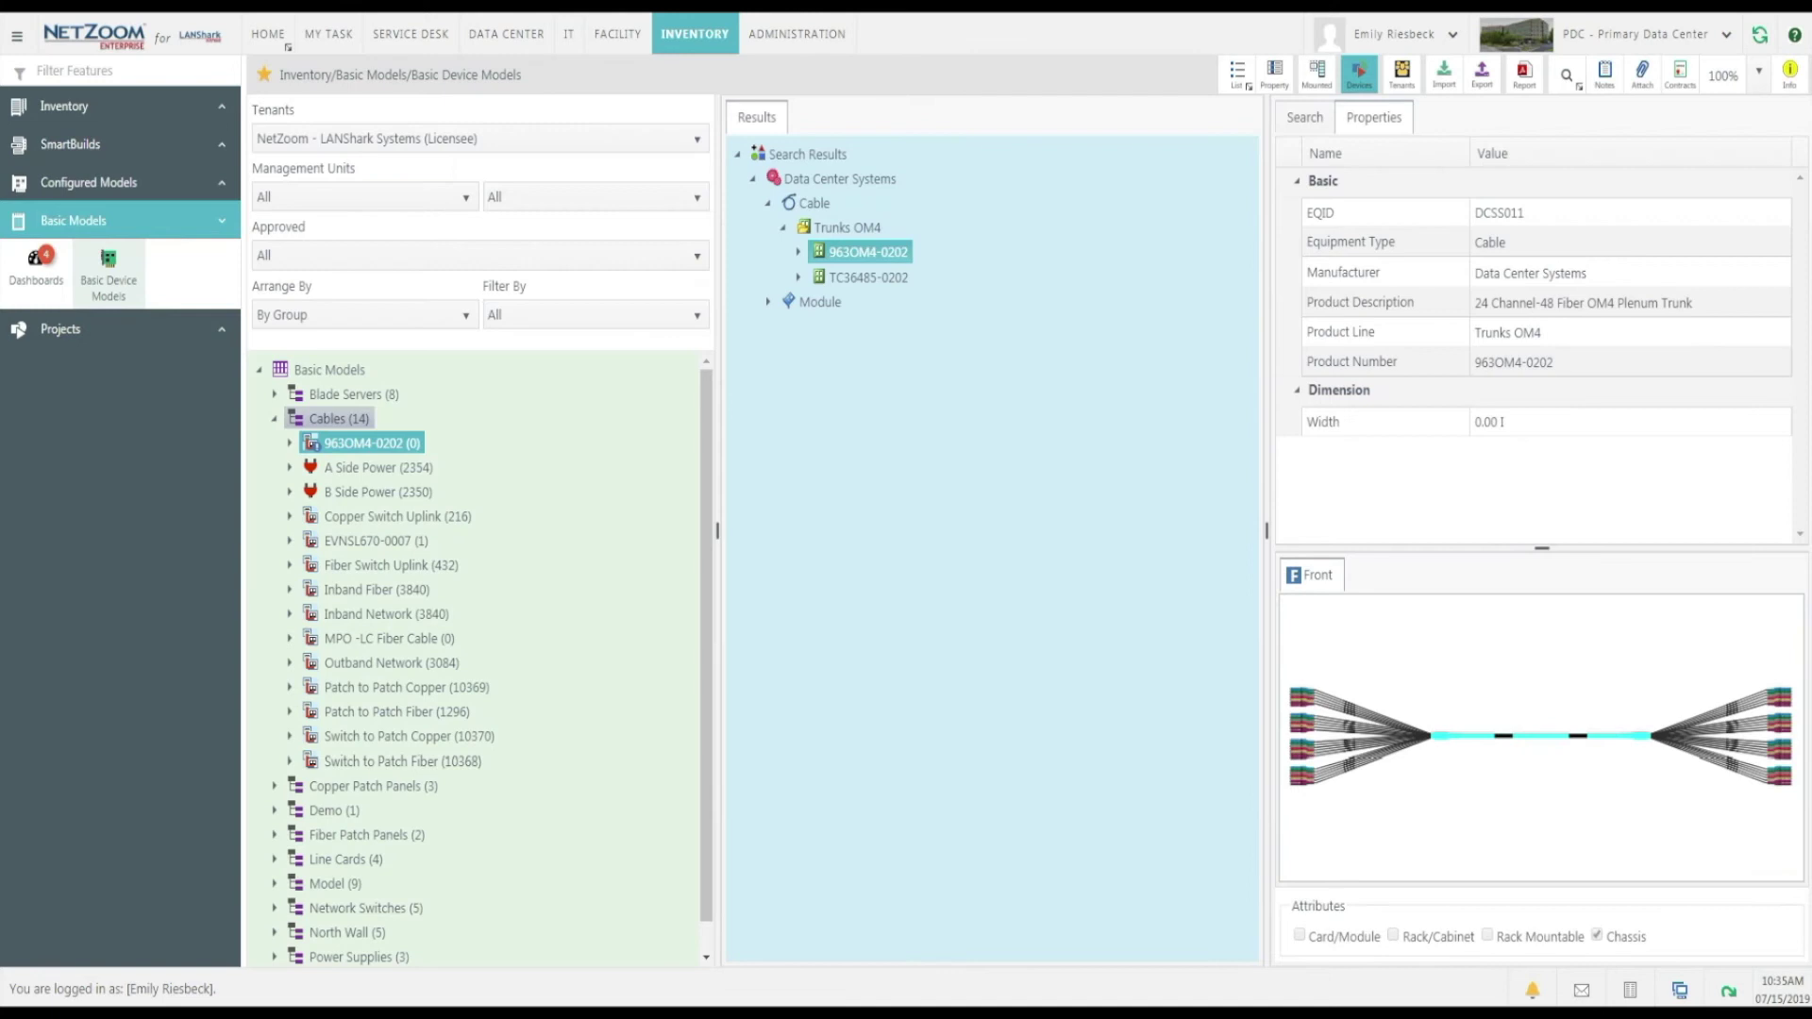
Step: Show the property grid, refresh the Cables group, and select 963OM4-0202 to view its properties
{"action": "left_click", "coordinate": [1274, 74]}
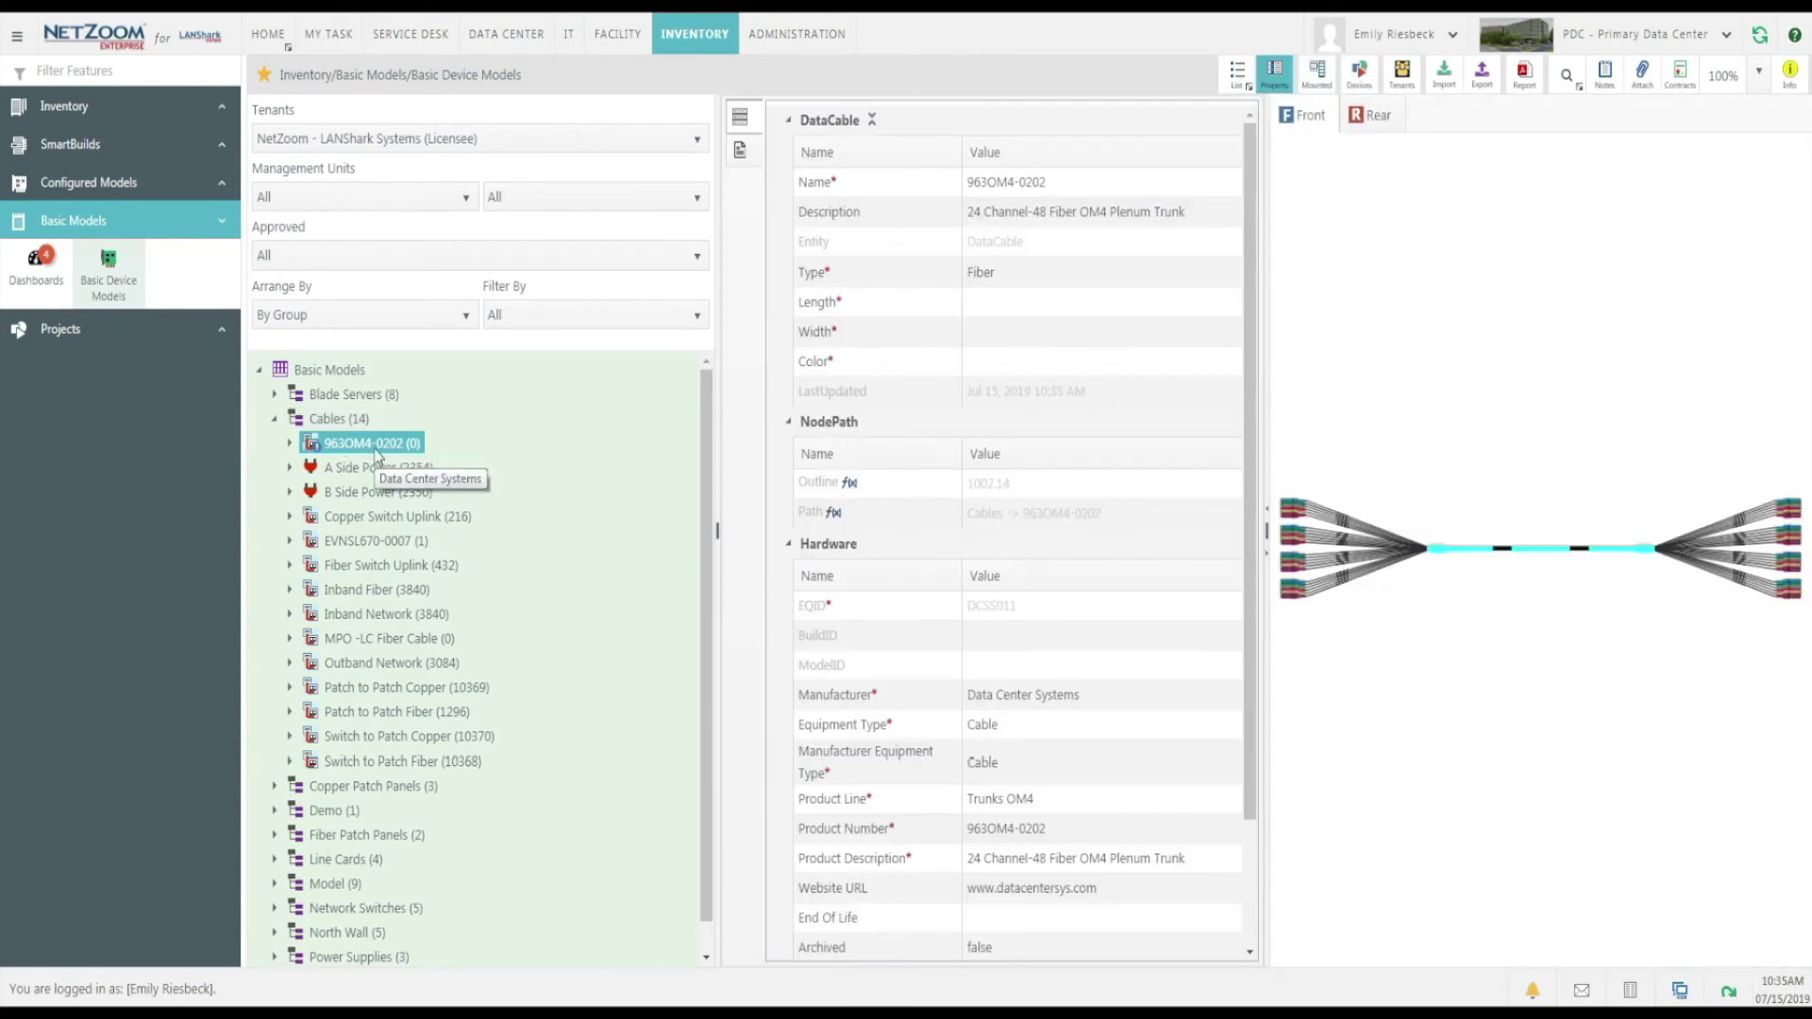
{"action": "right_click", "coordinate": [373, 436]}
{"action": "left_click", "coordinate": [423, 593]}
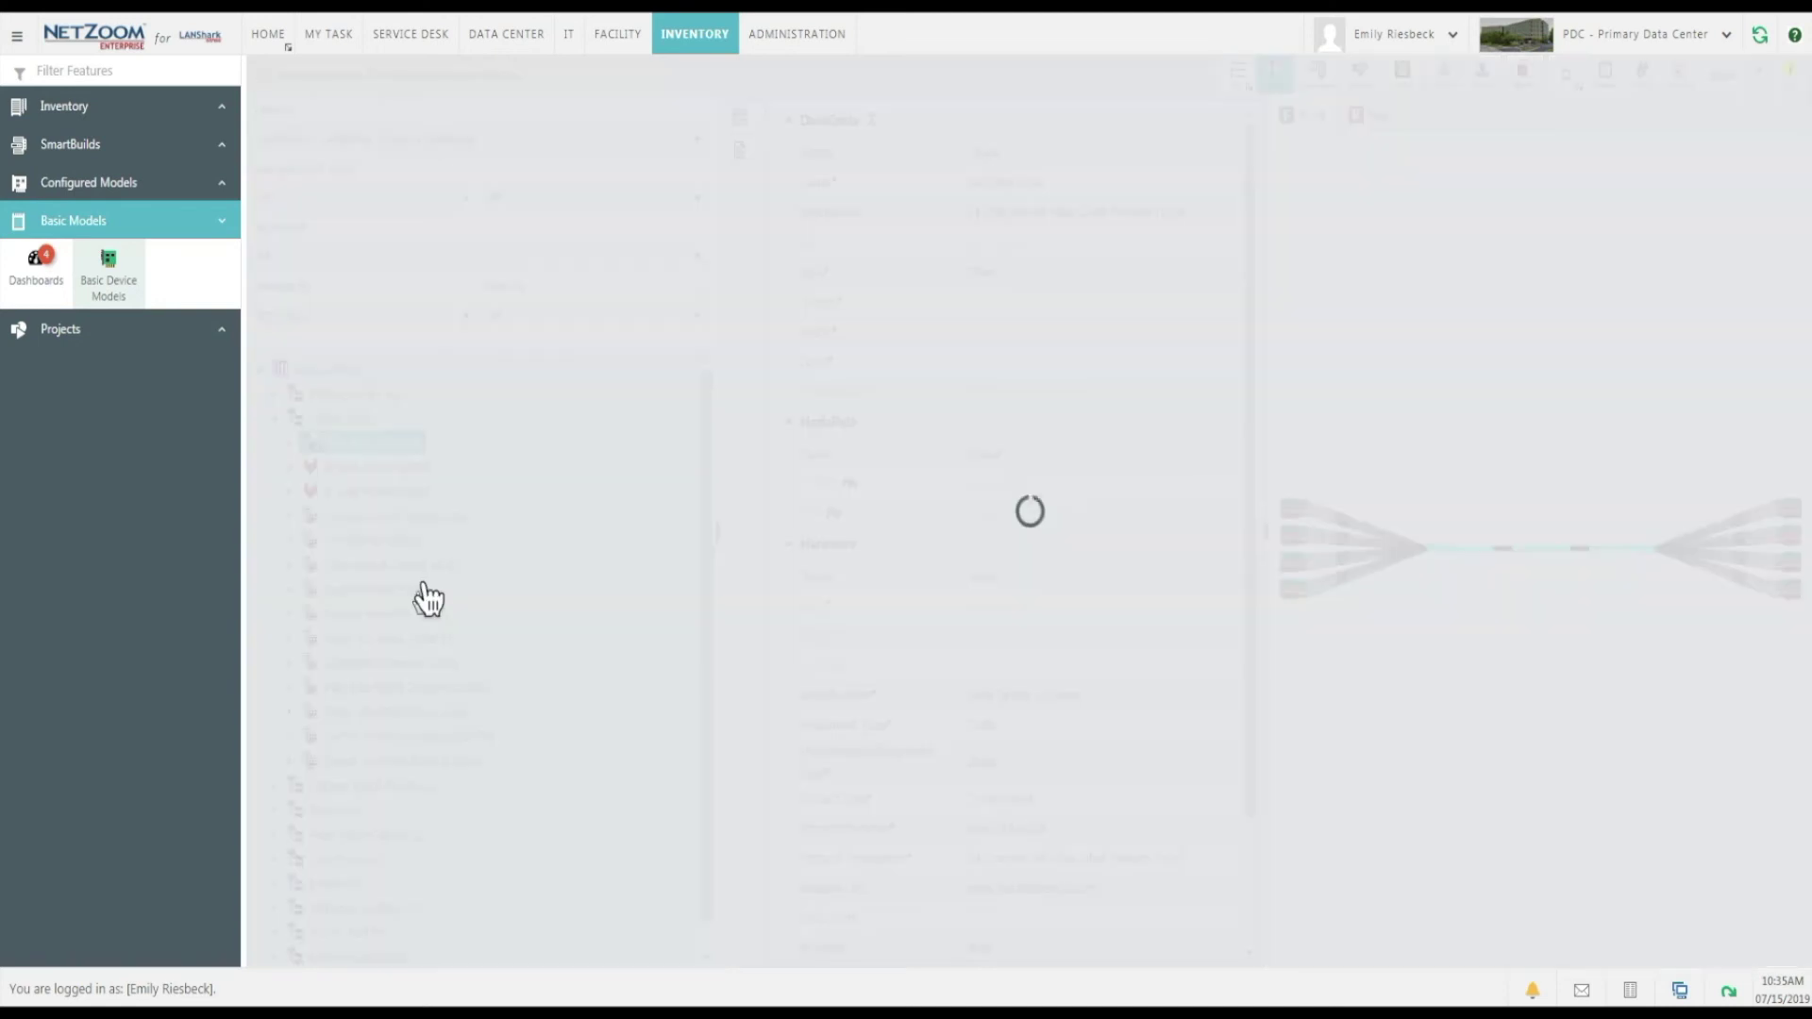
{"action": "left_click", "coordinate": [379, 445]}
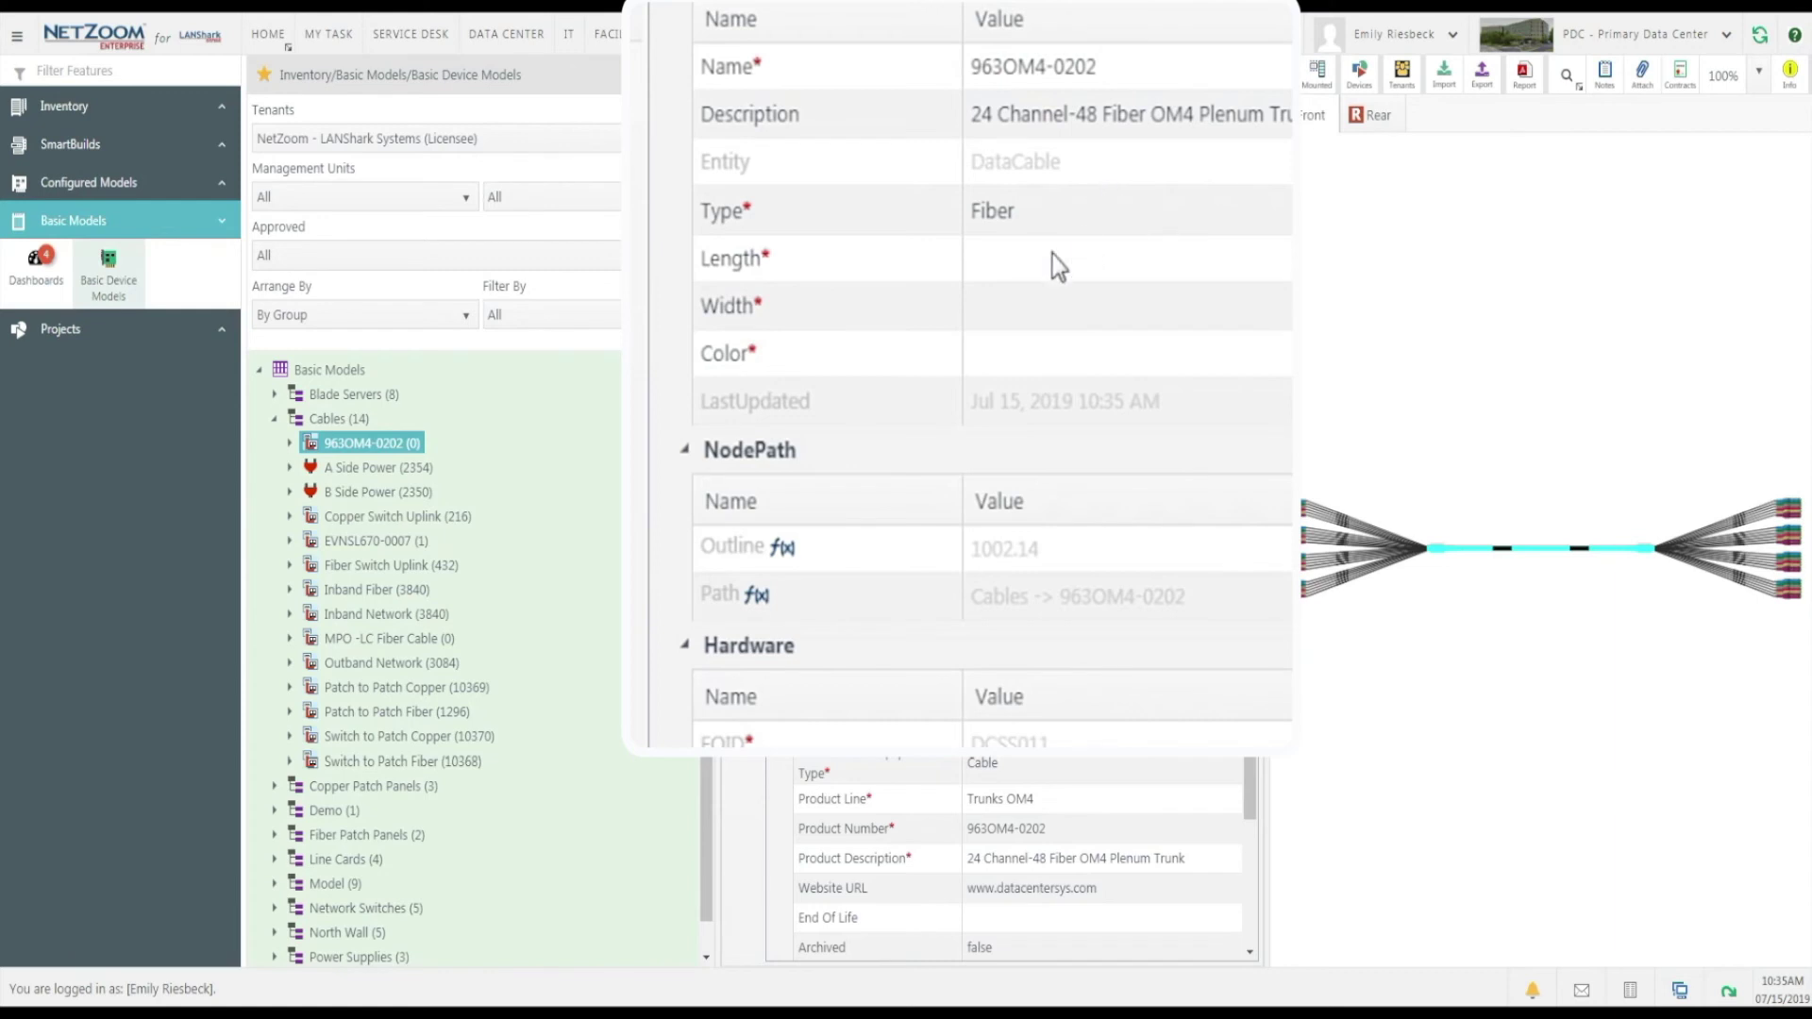
{"action": "left_click", "coordinate": [1026, 363]}
Step: Set the 963OM4-0202 cable's Color to Orange
{"action": "left_click", "coordinate": [1062, 374]}
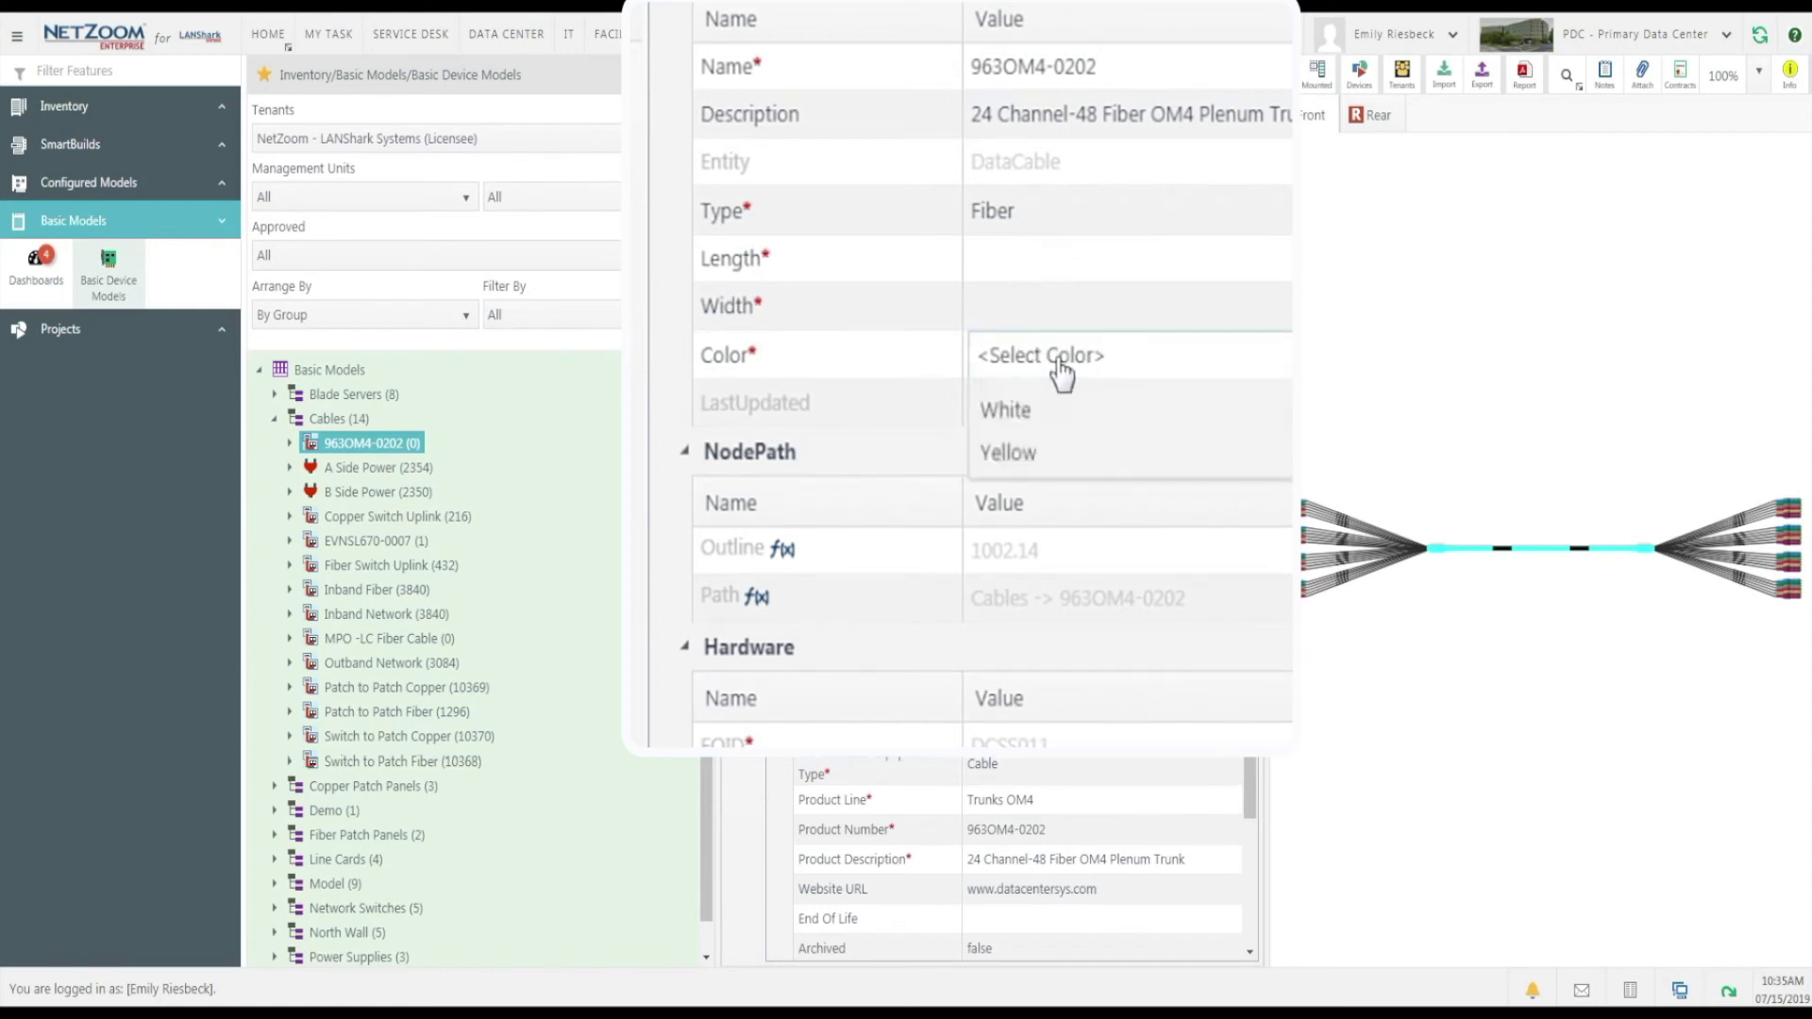
{"action": "key", "text": "o"}
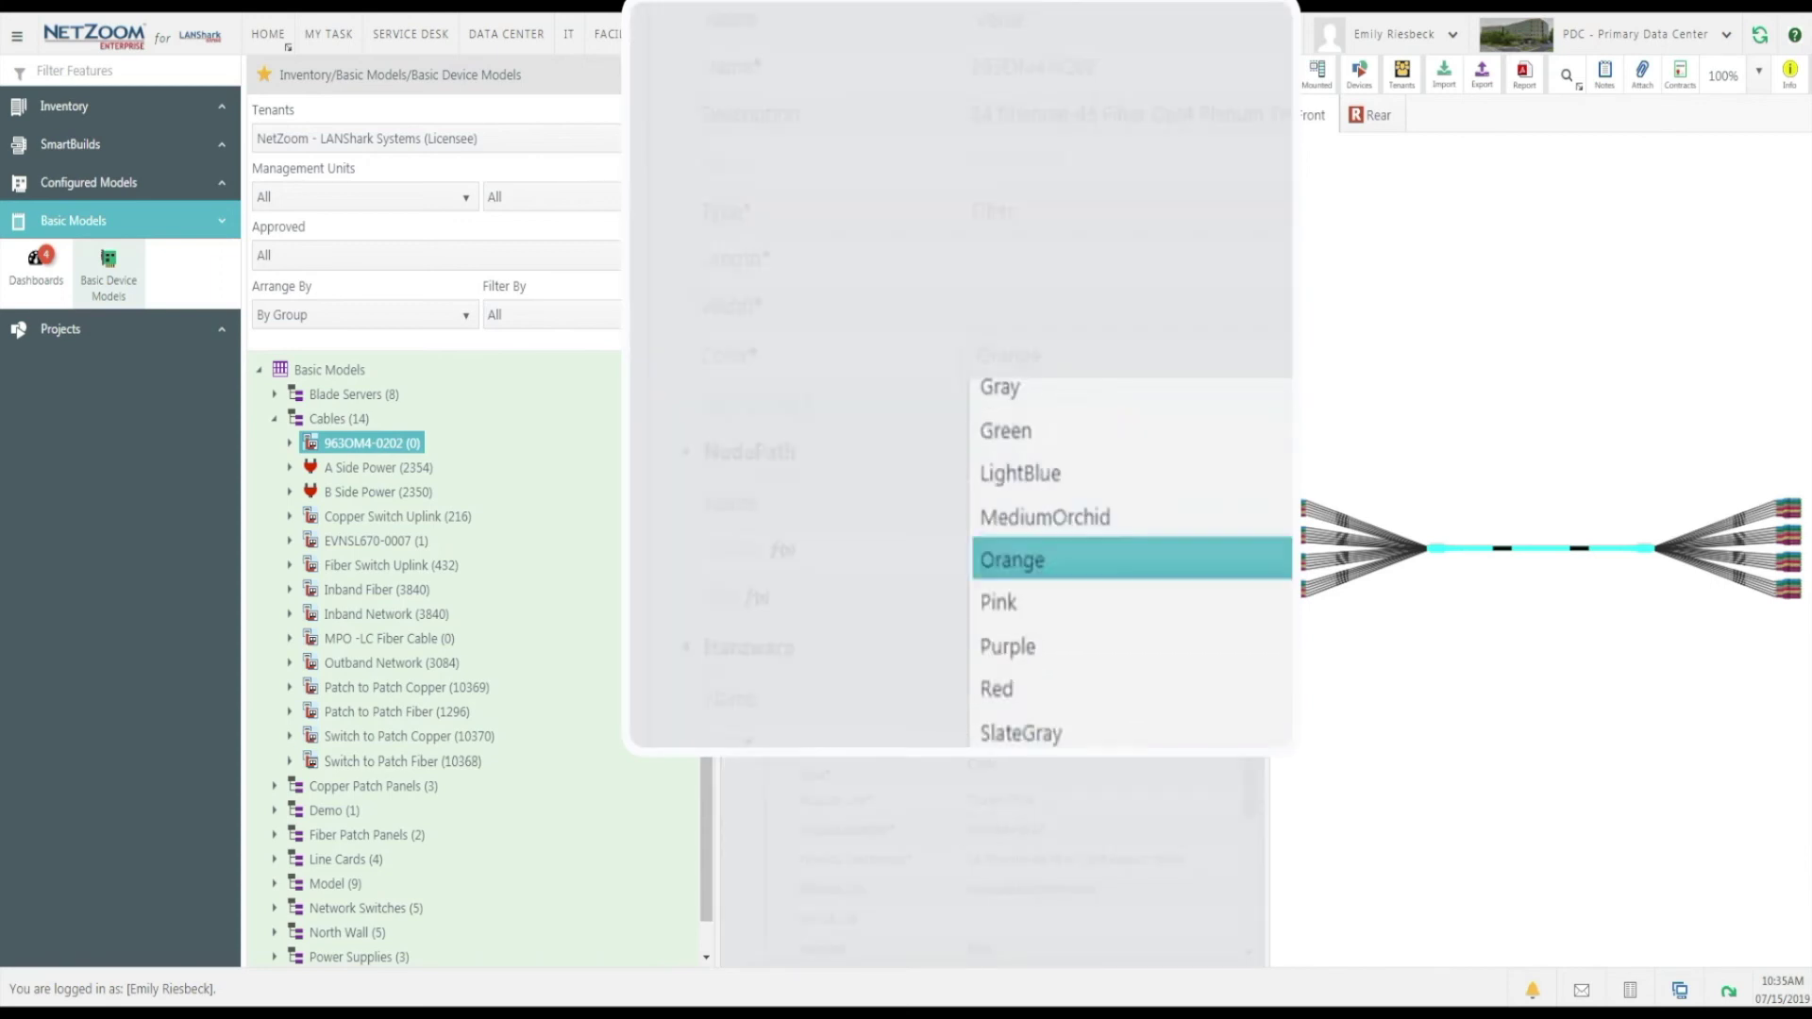
{"action": "key", "text": "Return"}
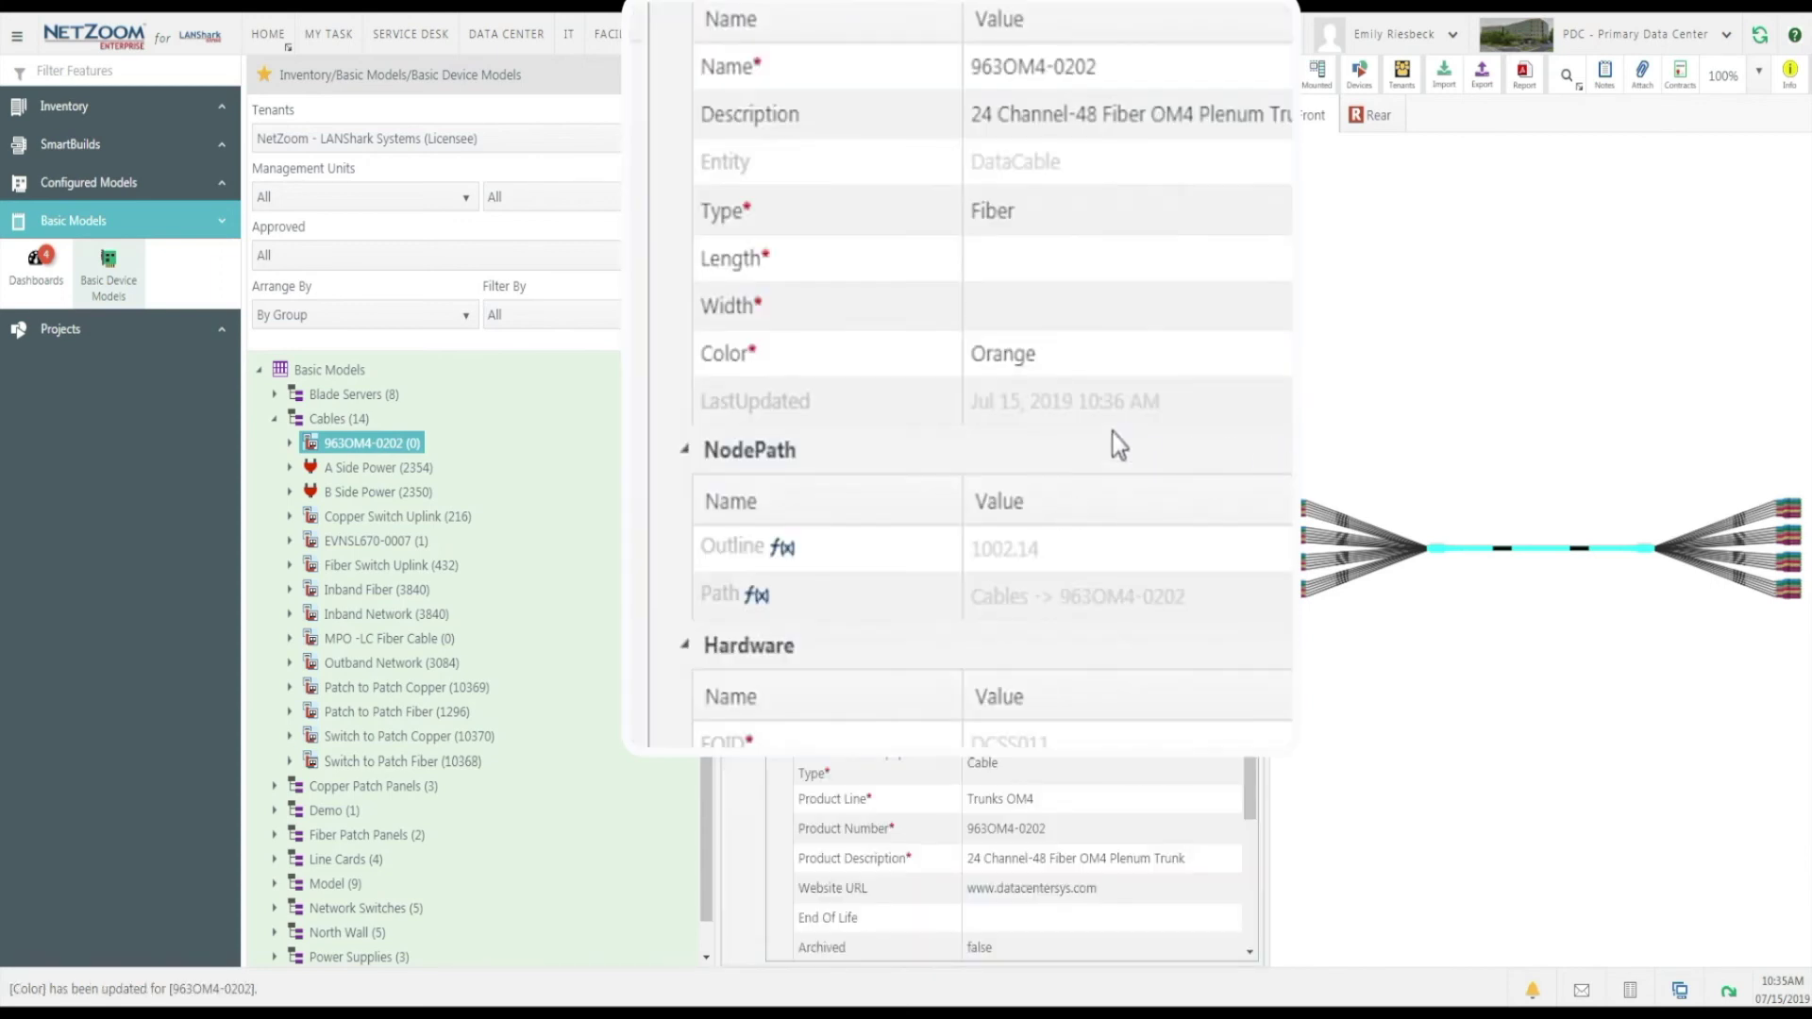
Step: Enter 50 as the cable's Length value
{"action": "left_click", "coordinate": [1007, 309]}
{"action": "left_click", "coordinate": [1010, 268]}
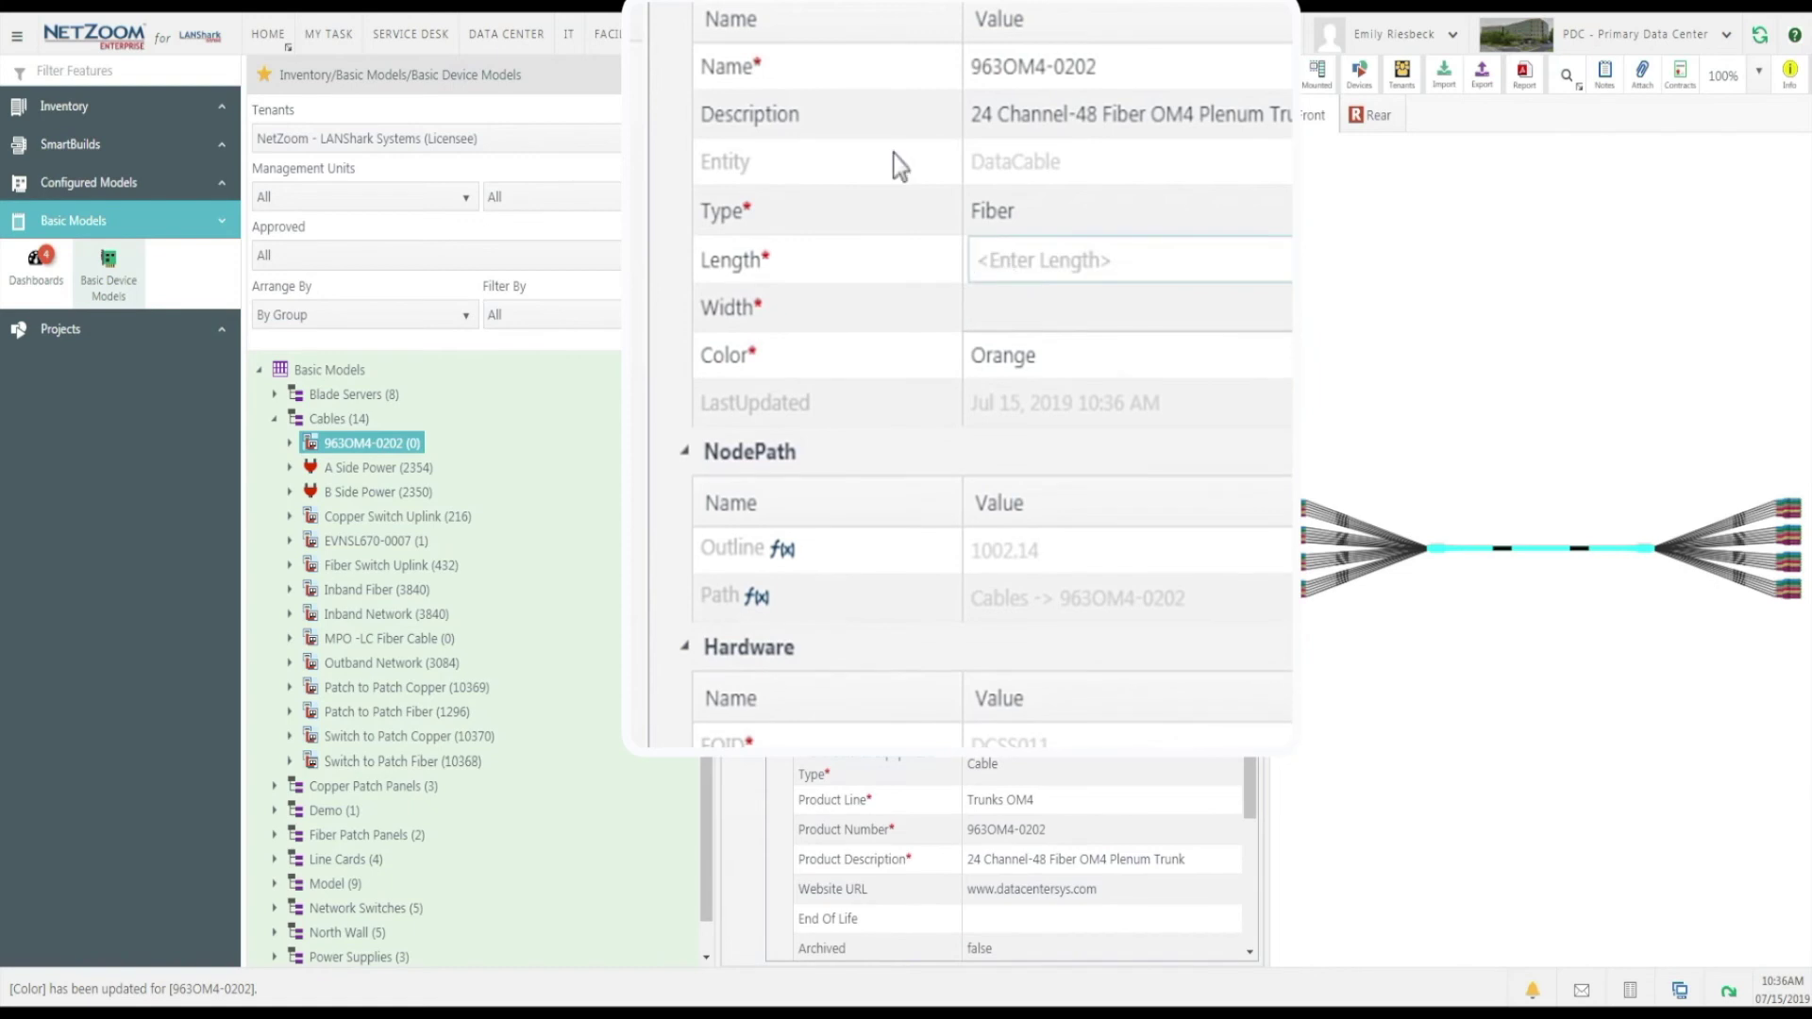
{"action": "type", "text": "5"}
{"action": "key", "text": "Return"}
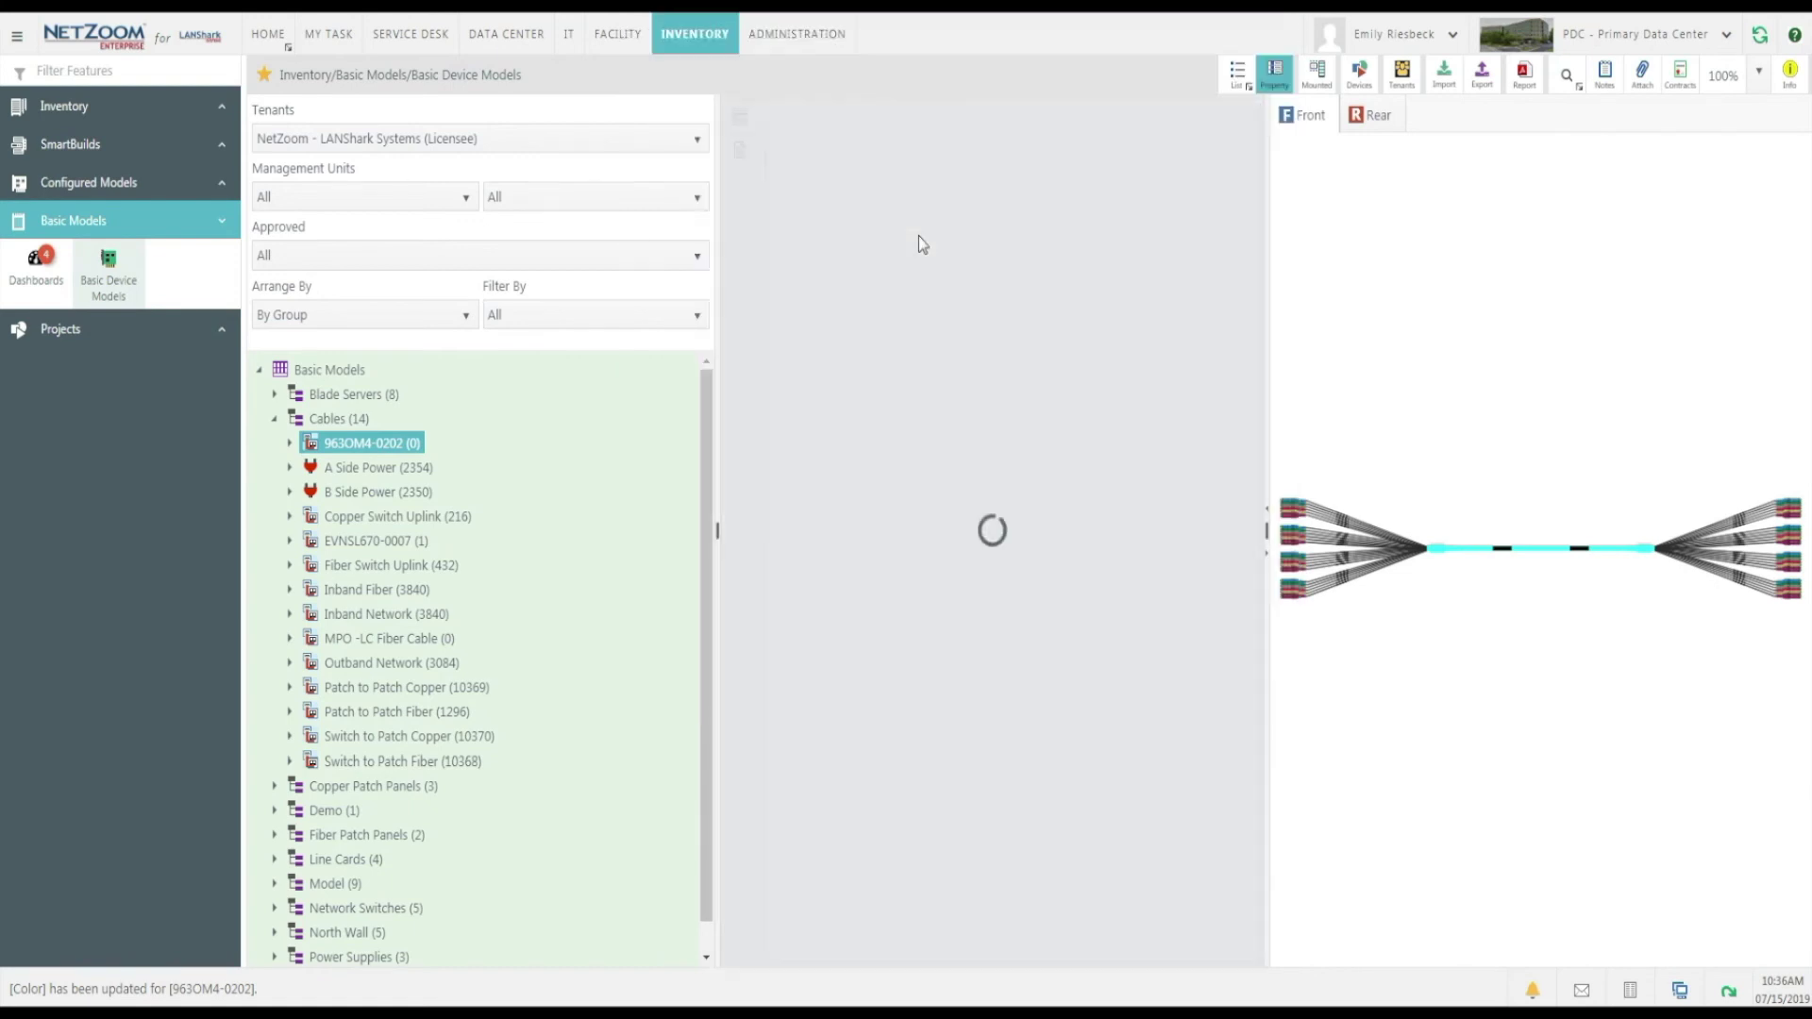